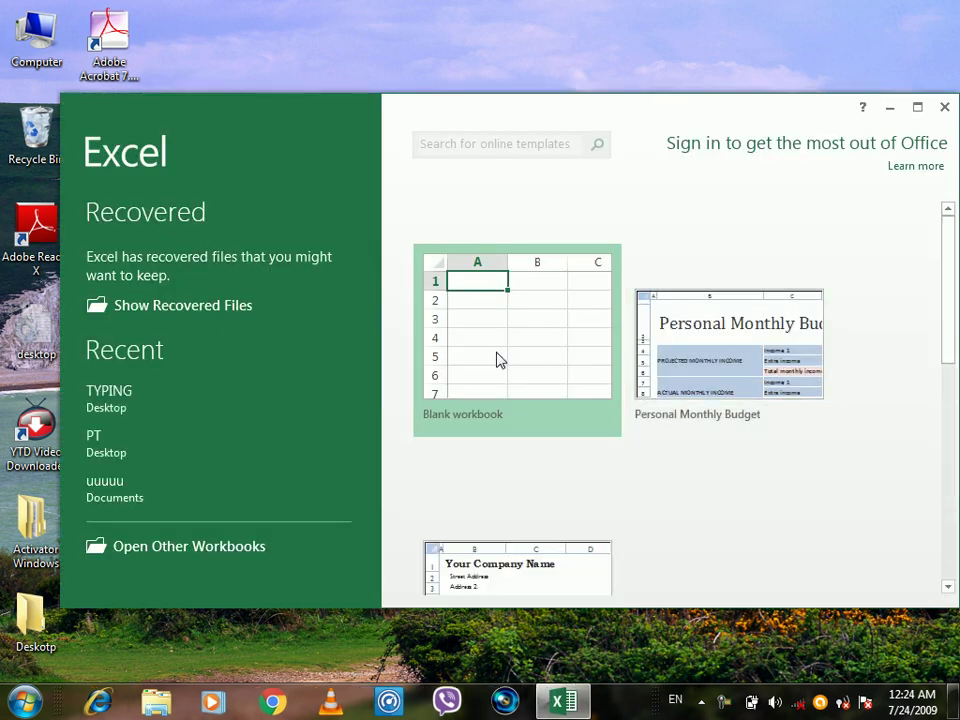
Create a blank workbook and maximize its window
left_click(497, 355)
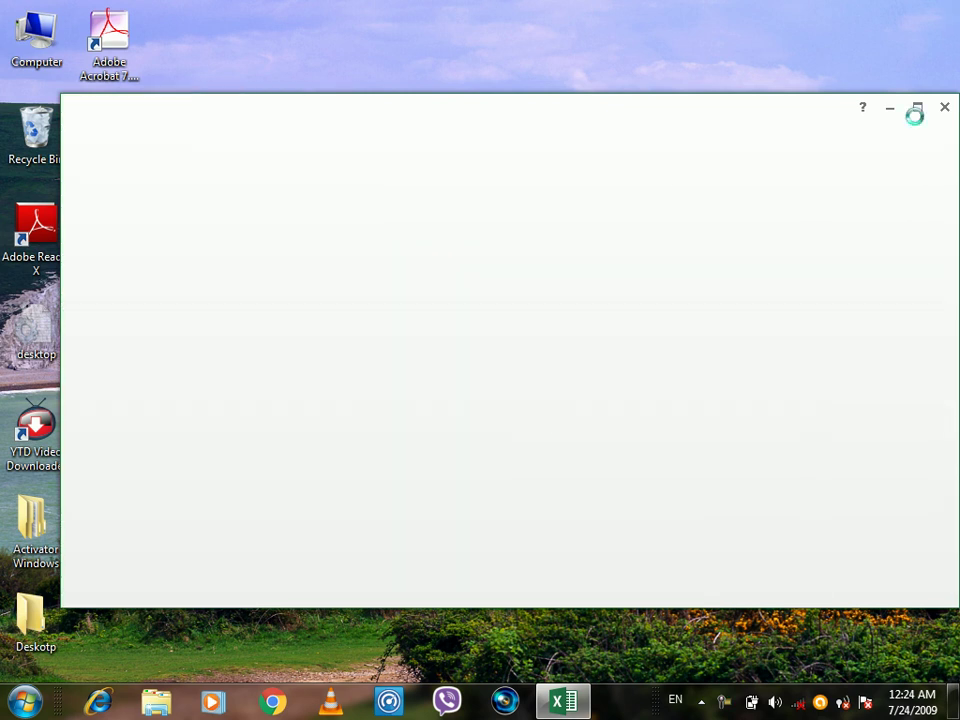
left_click_drag(915, 113, 854, 20)
left_click(857, 11)
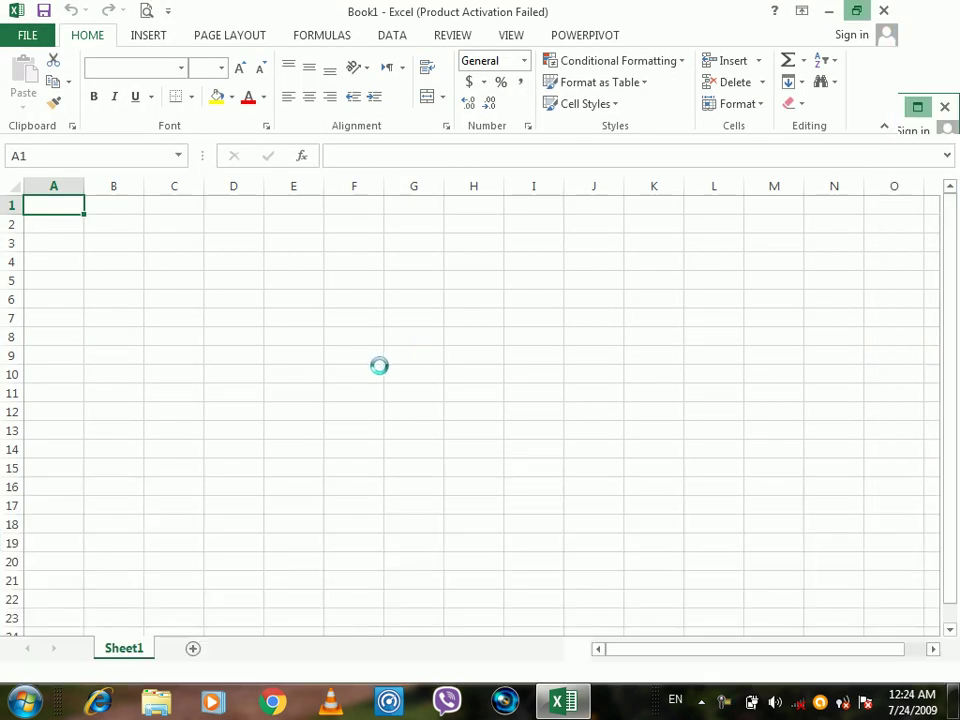
left_click(353, 373)
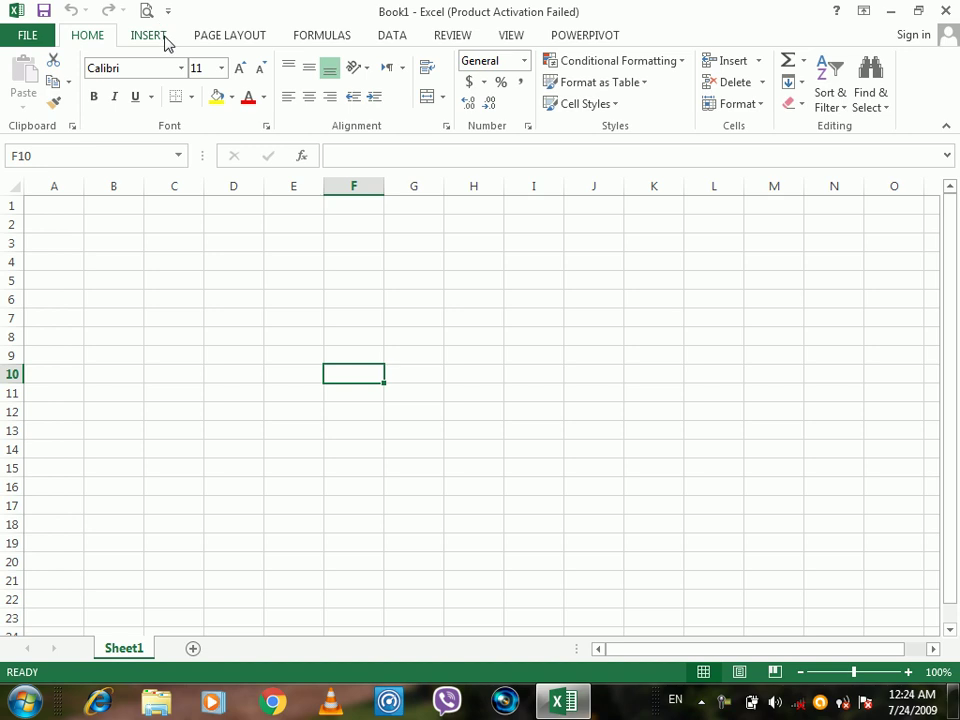
Look through the Apps for Office, Illustrations and PivotChart options available for insertion
left_click(166, 40)
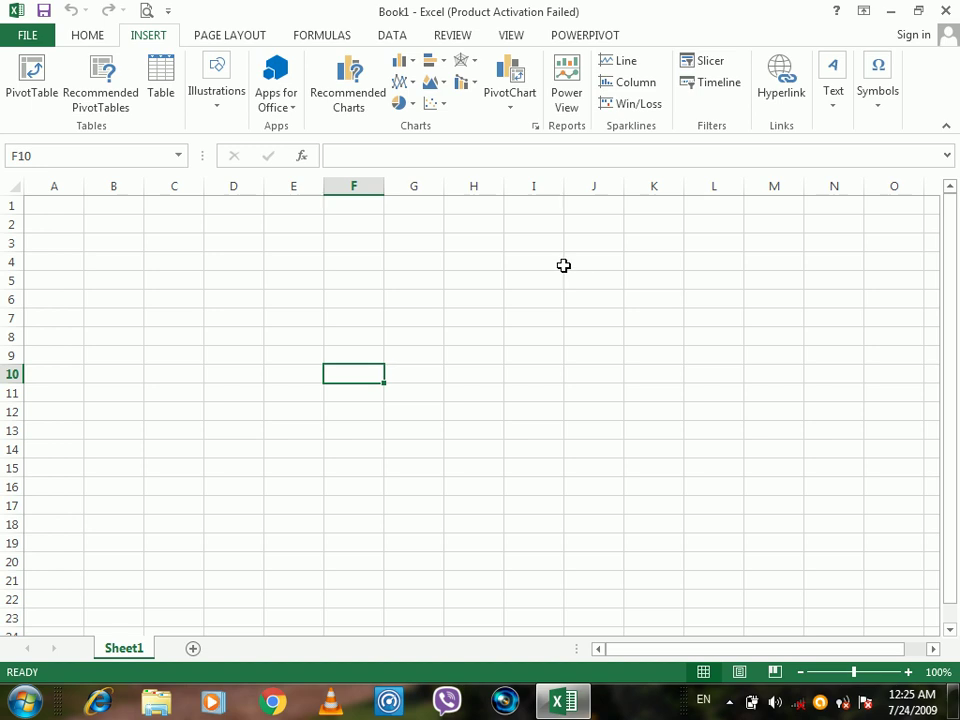
left_click(275, 111)
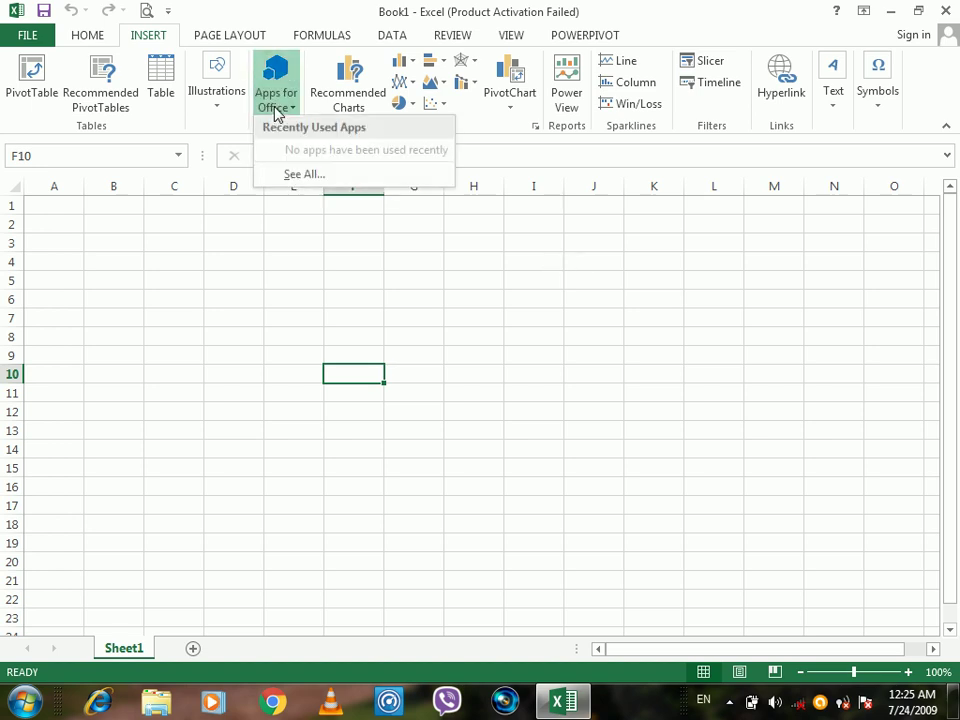
left_click(227, 255)
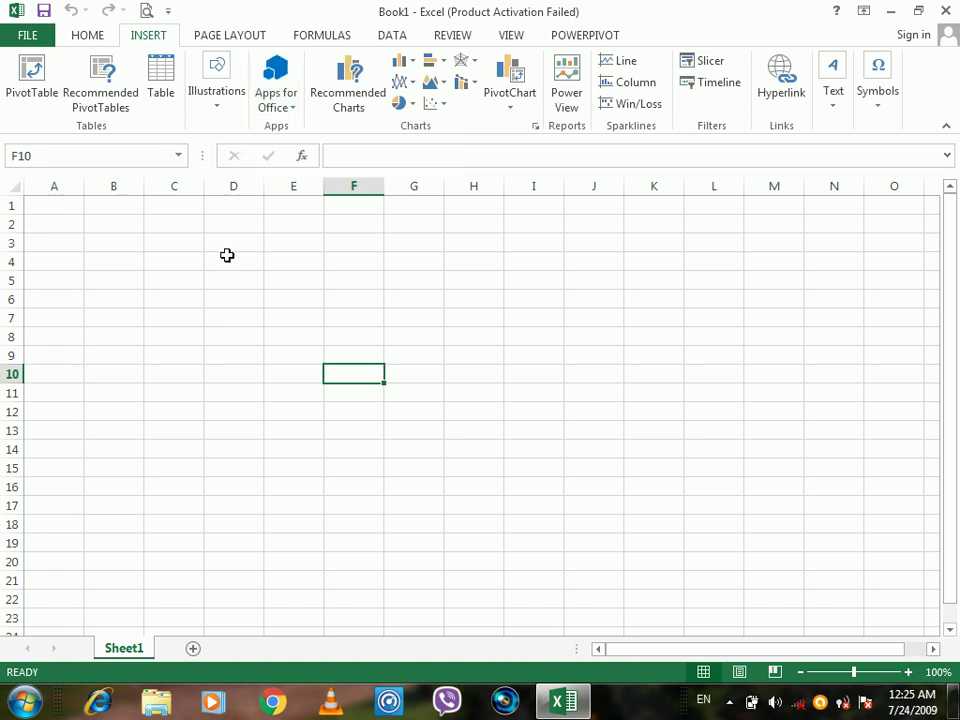
left_click(220, 90)
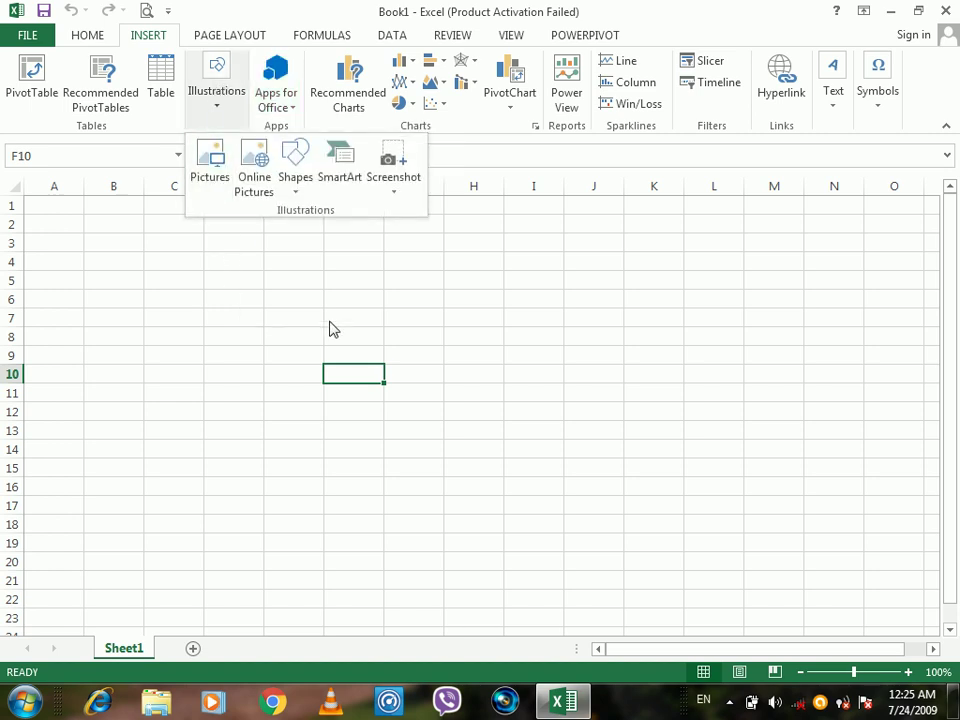
left_click(418, 328)
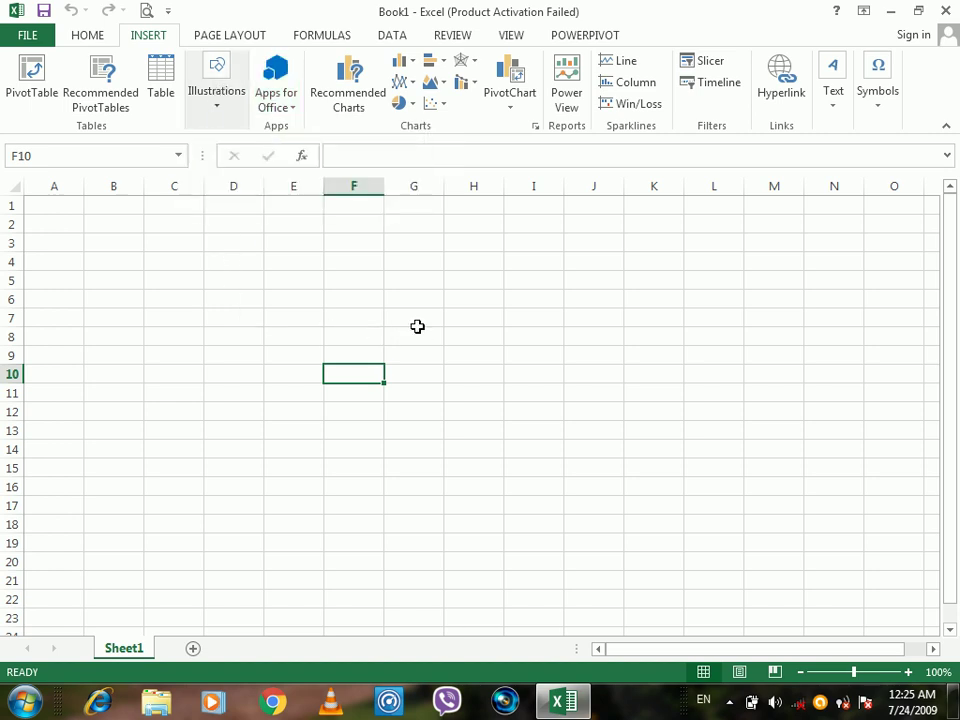
left_click(513, 104)
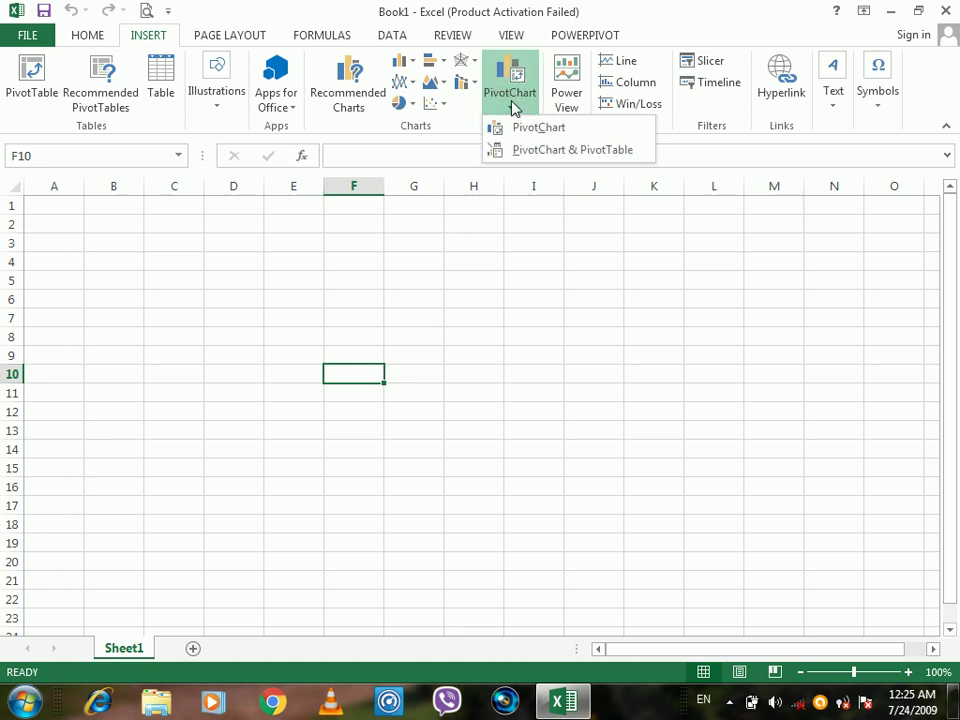
left_click(488, 264)
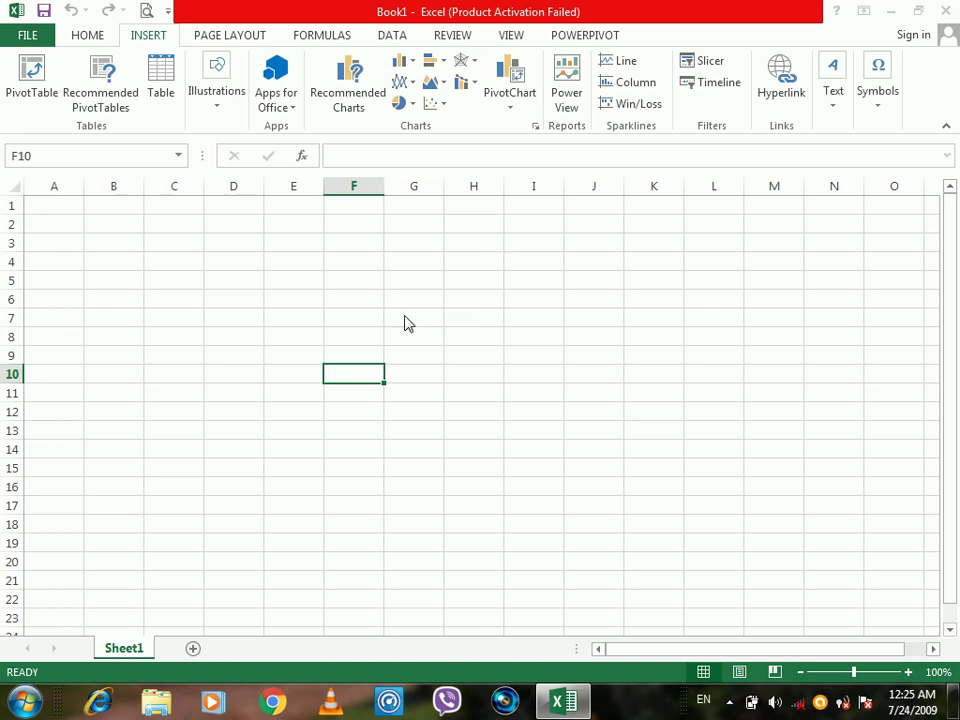
left_click(665, 532)
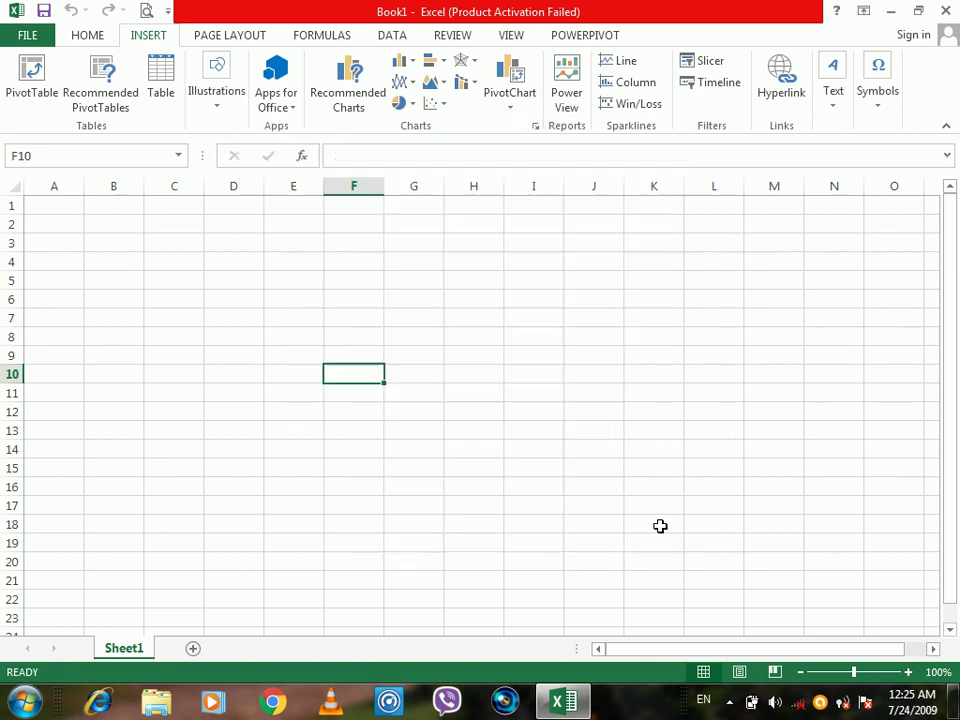
Fill all cells of the range D2:L17 with the text "asd"
left_click(436, 229)
left_click_drag(216, 221, 697, 516)
type("asd")
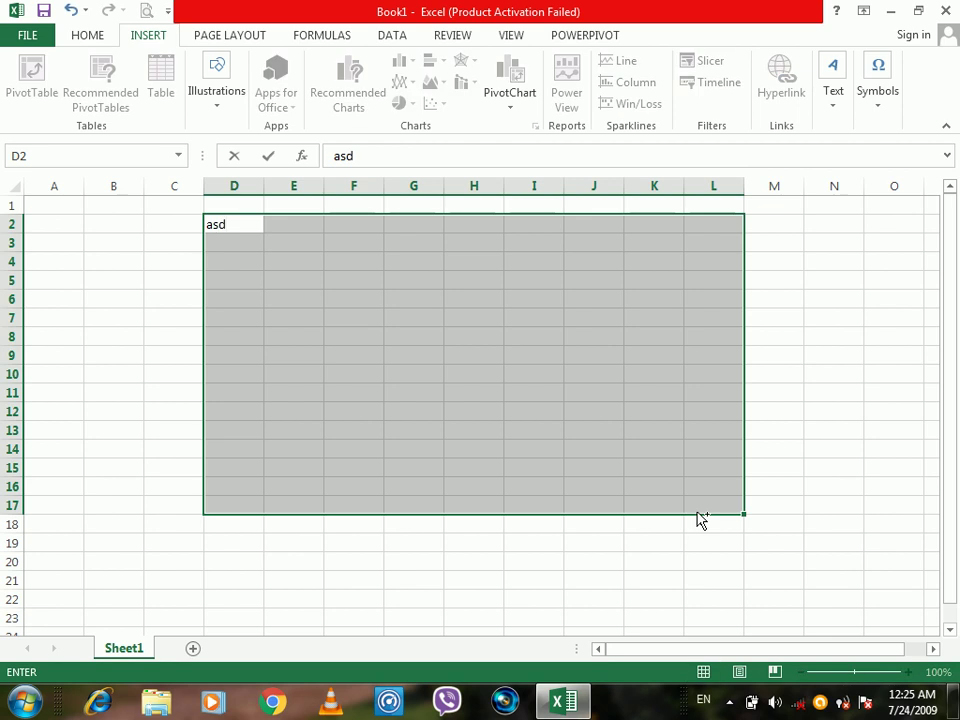
key("ctrl+Return")
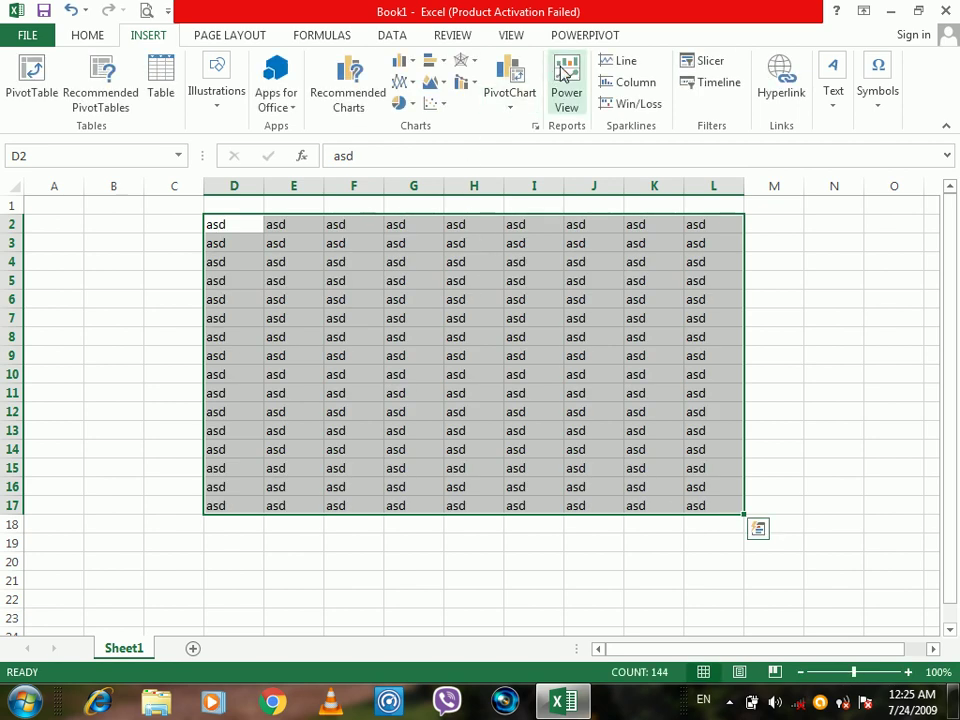
Try to insert a Power View report from D2:L17 and accept adding the Smile feedback button
left_click(566, 80)
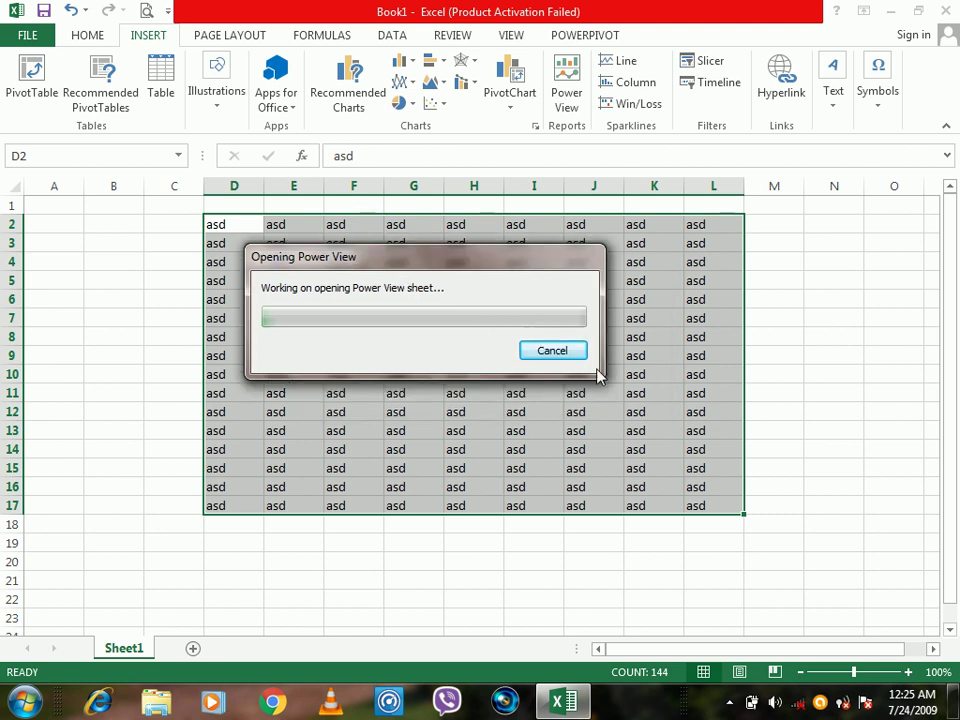
left_click(562, 358)
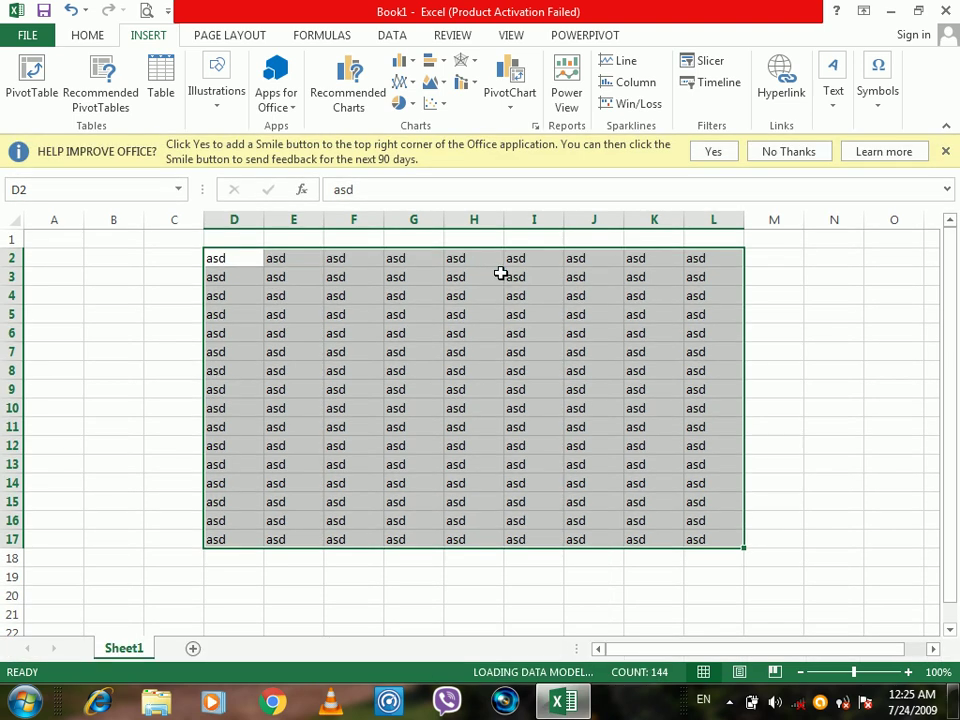
left_click(708, 154)
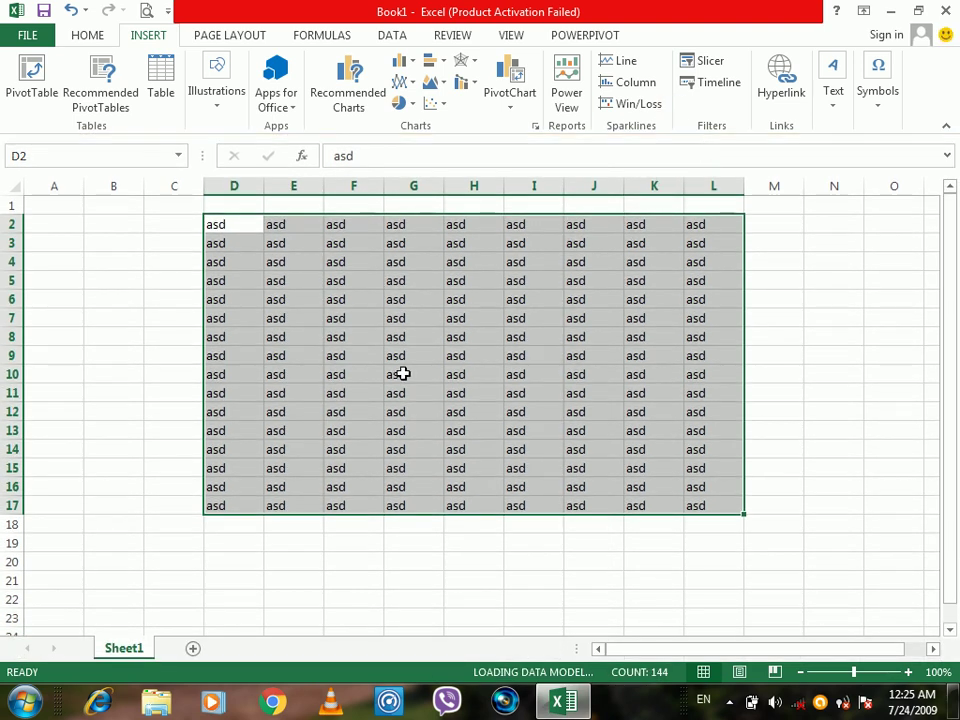
Clear the contents of the whole range D2:L17
left_click(401, 373)
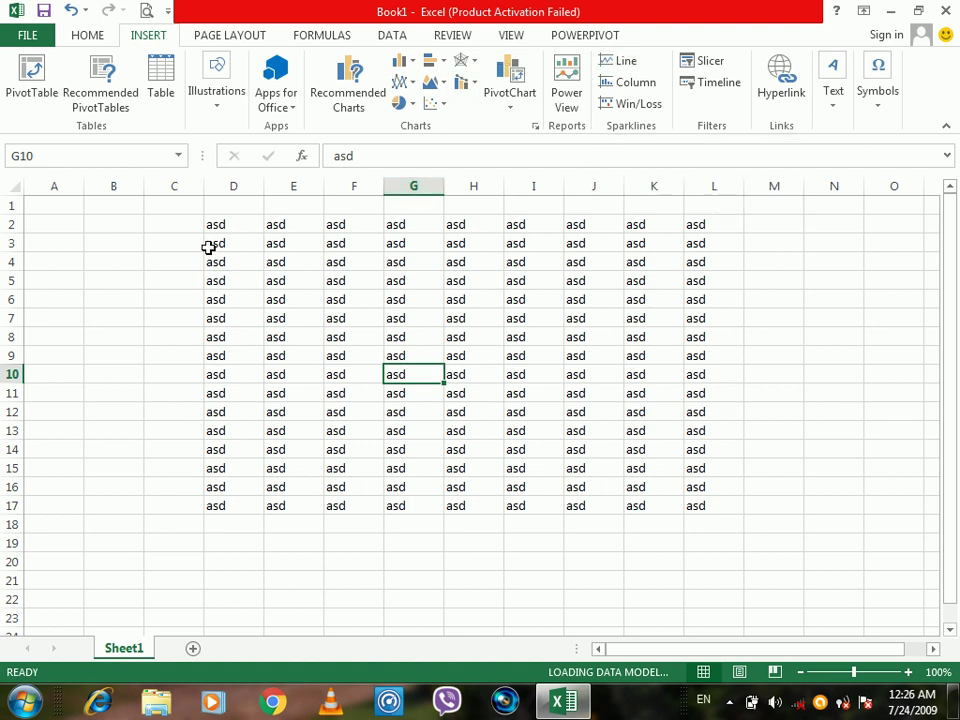
left_click_drag(214, 229, 688, 503)
type("=")
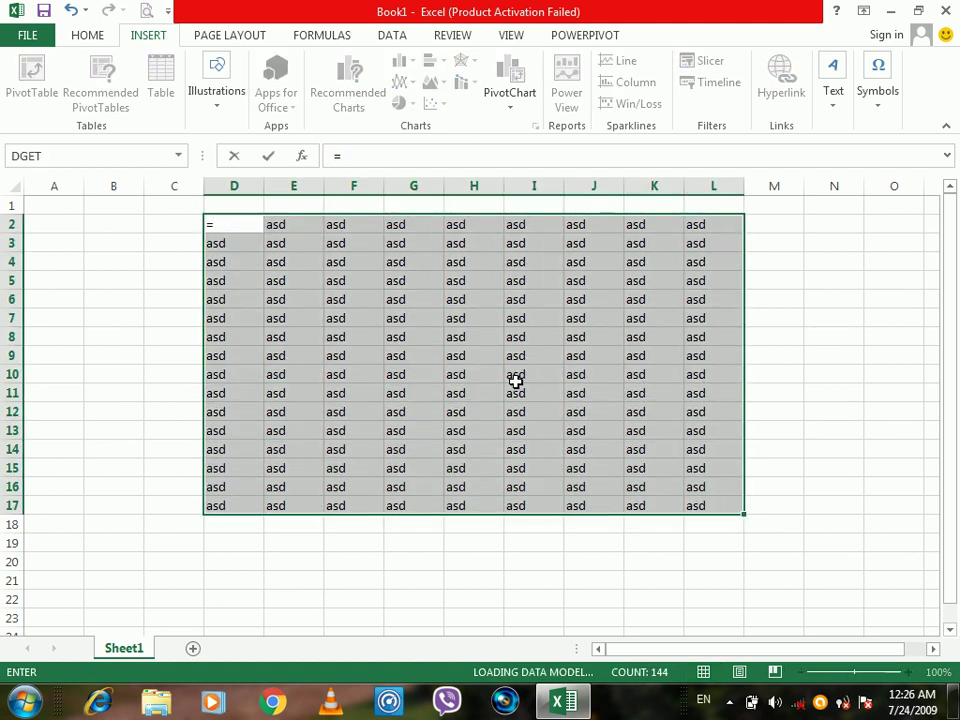
key("Escape")
key("BackSpace")
key("ctrl+Return")
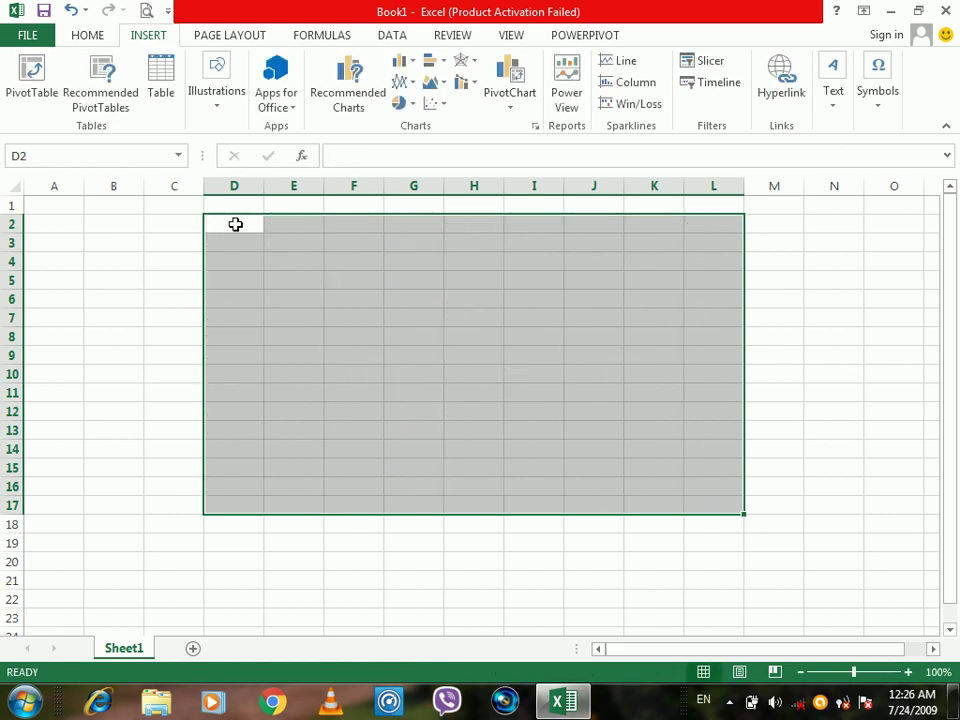
Enter the column headings Dari, Pashto, English and Aabic in cells D2 to G2
left_click(235, 224)
type("Dar")
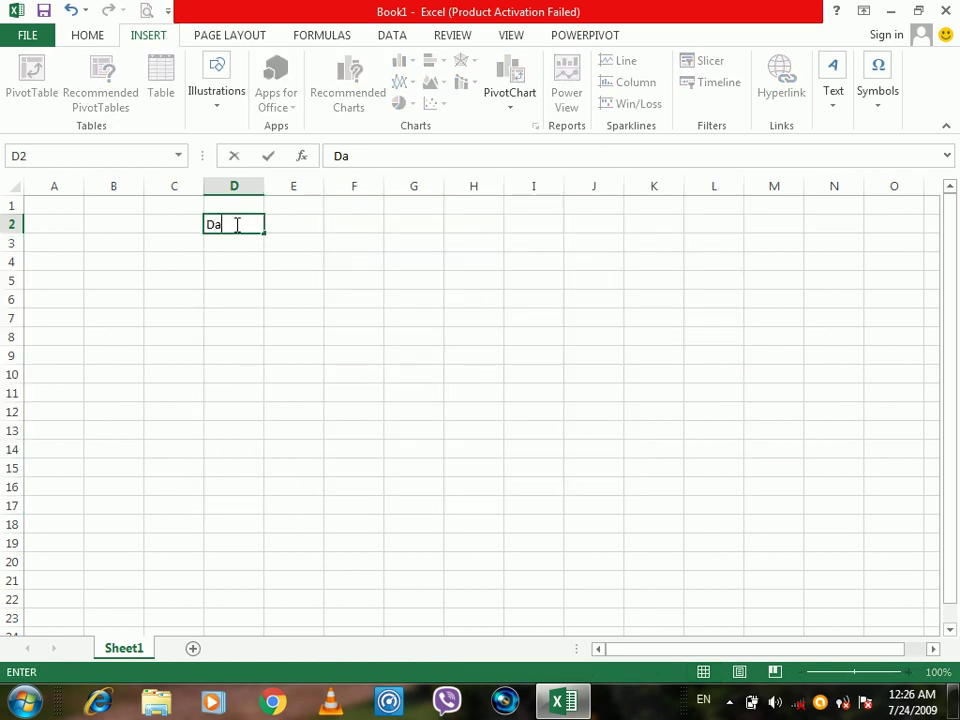
key("Tab")
type("Pashto")
key("Tab")
type("Enbgl")
key("BackSpace")
key("BackSpace")
key("BackSpace")
type("glish")
key("ctrl+Return")
key("Tab")
type("Aa")
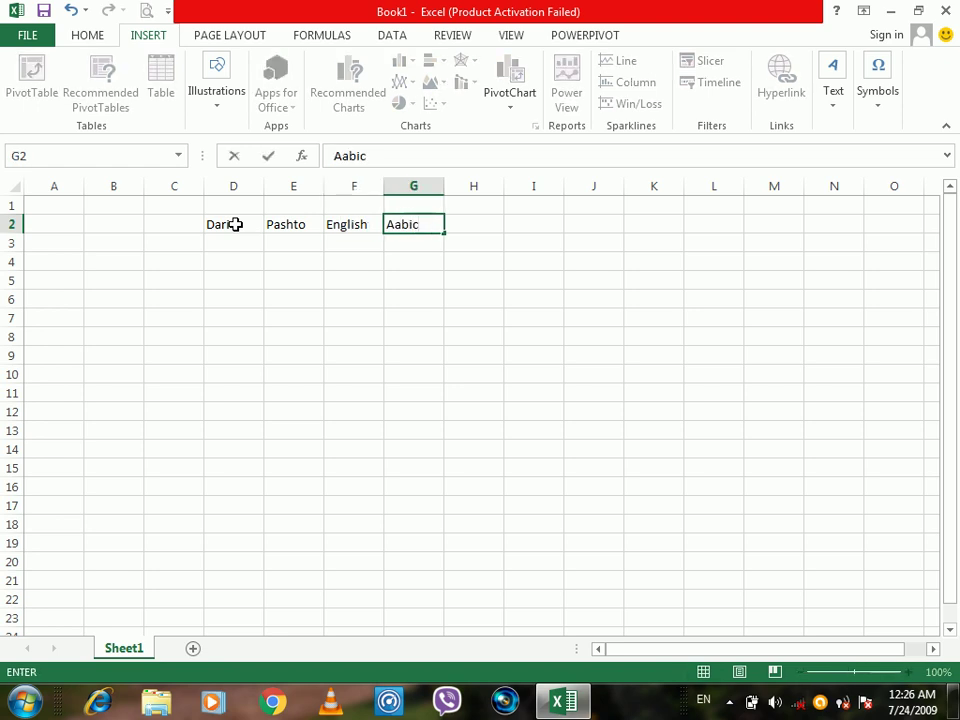
key("Tab")
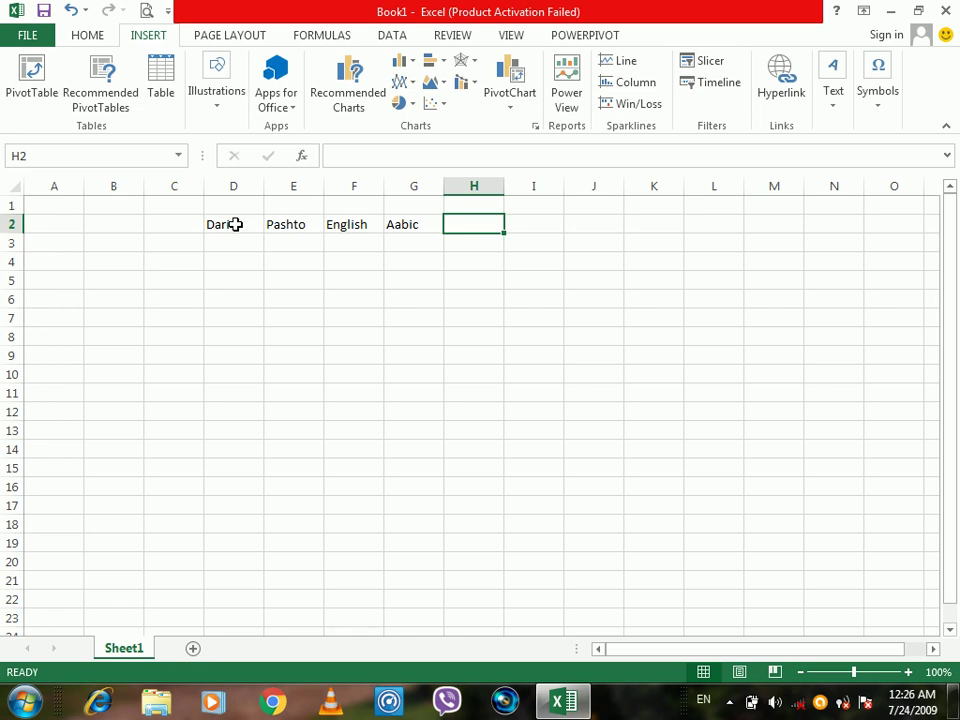
Add the column heading Total in cell H2
key("Return")
key("Left")
key("Left")
key("Left")
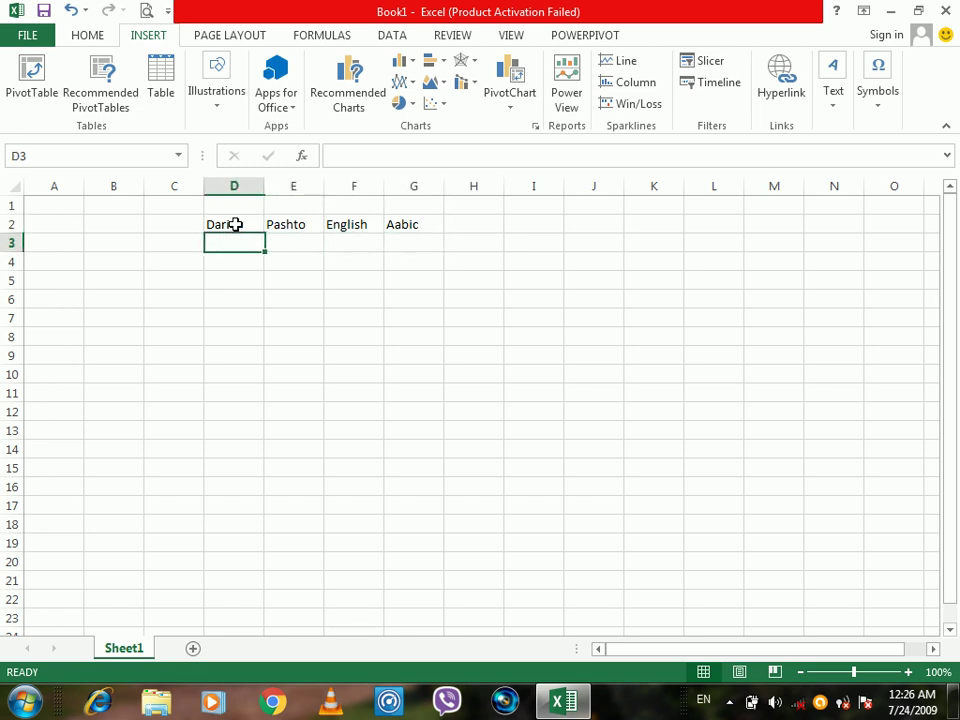
key("Up")
key("Right")
key("Right")
key("Right")
key("Right")
key("Right")
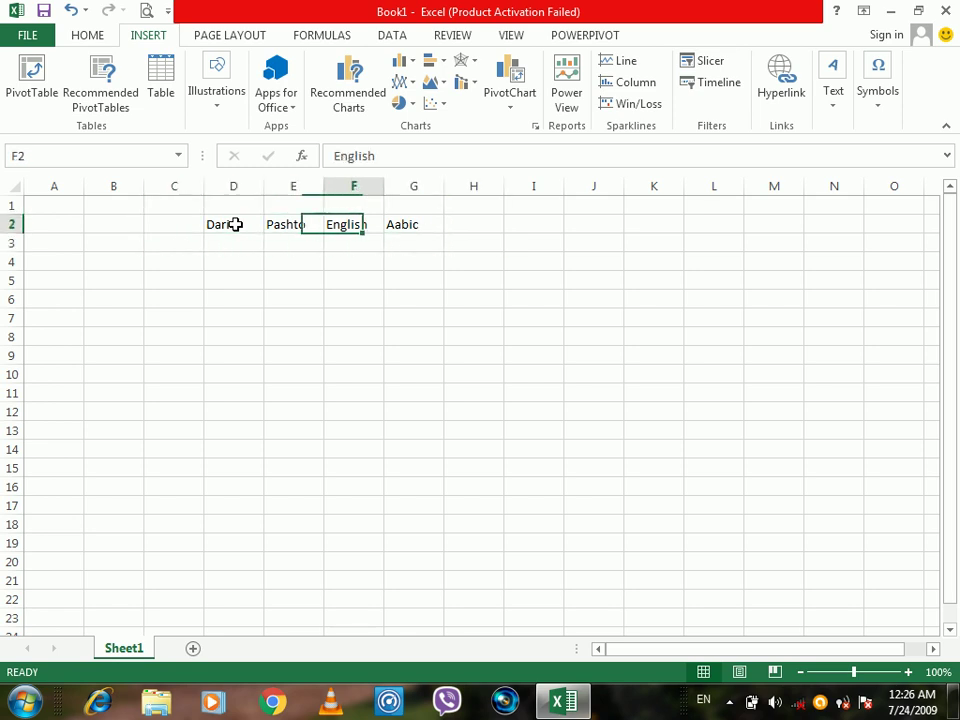
type("Total")
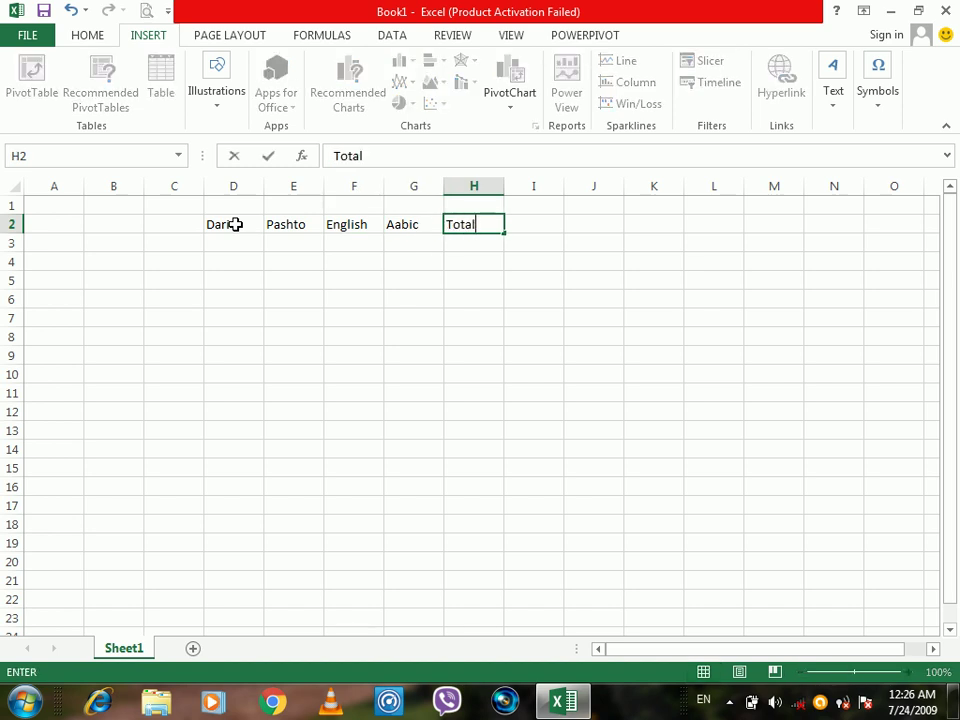
key("Return")
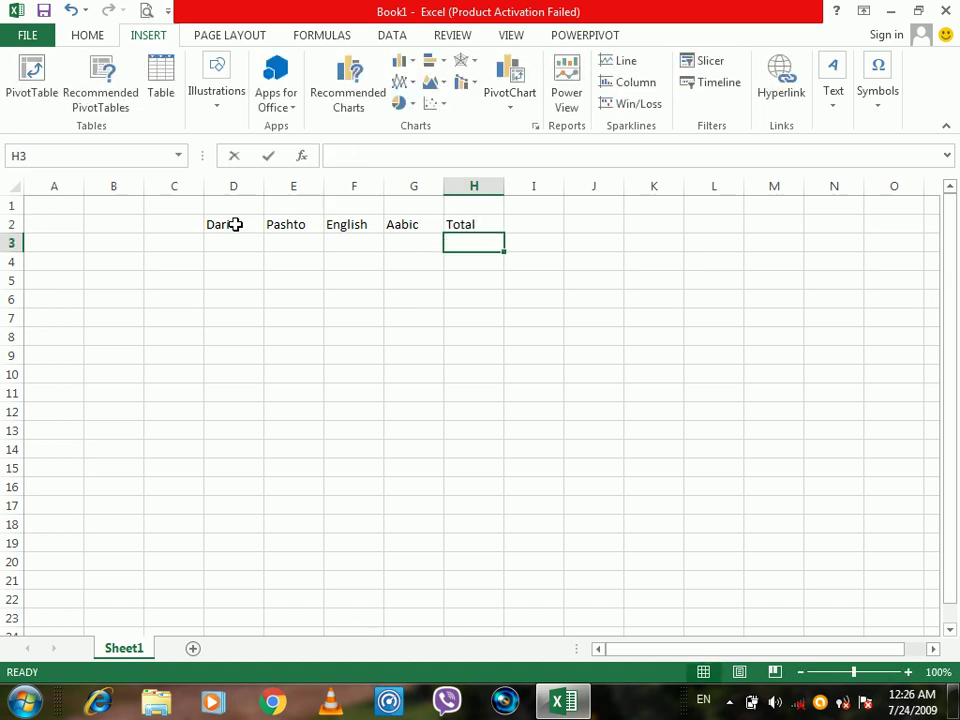
Try to enter a SUM formula in cell H3 under the Total heading
type("=SUM()")
key("Return")
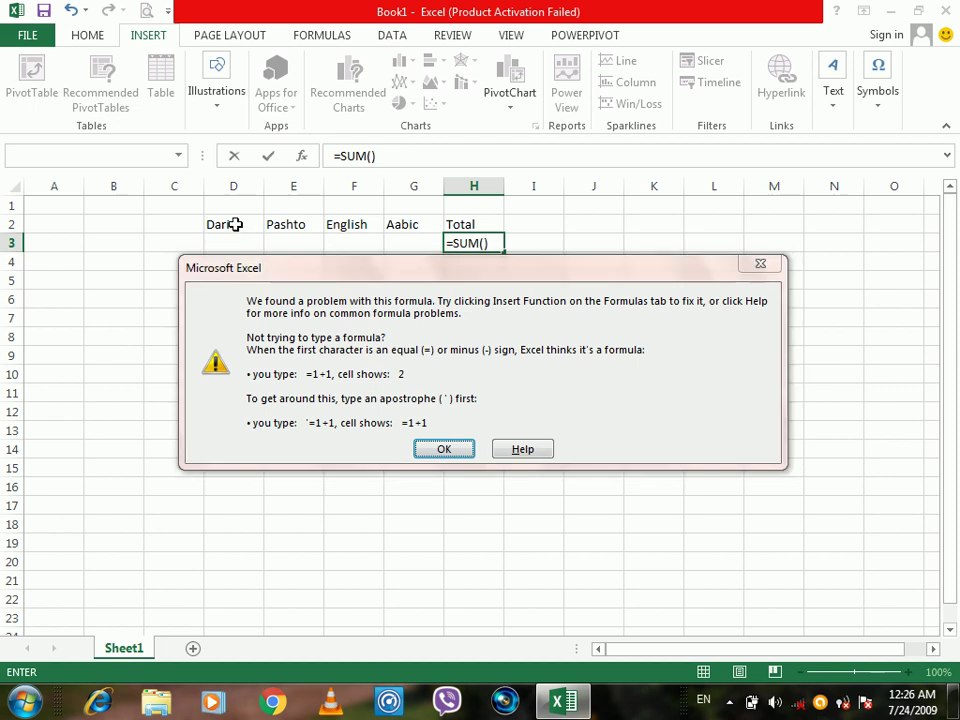
key("Return")
type("left")
key("Return")
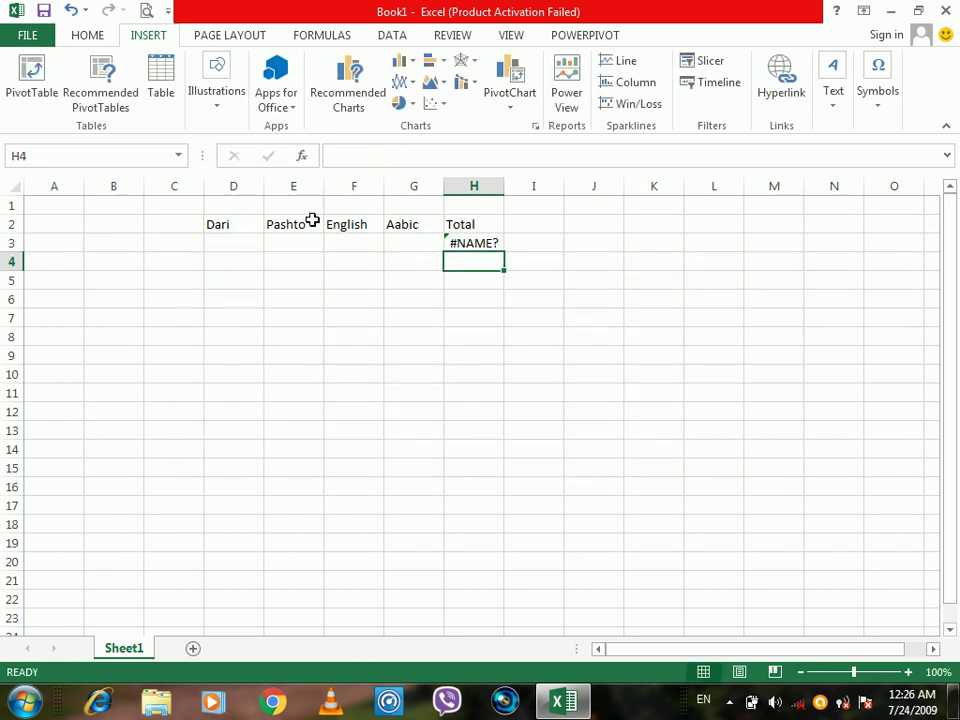
left_click(492, 243)
type("=")
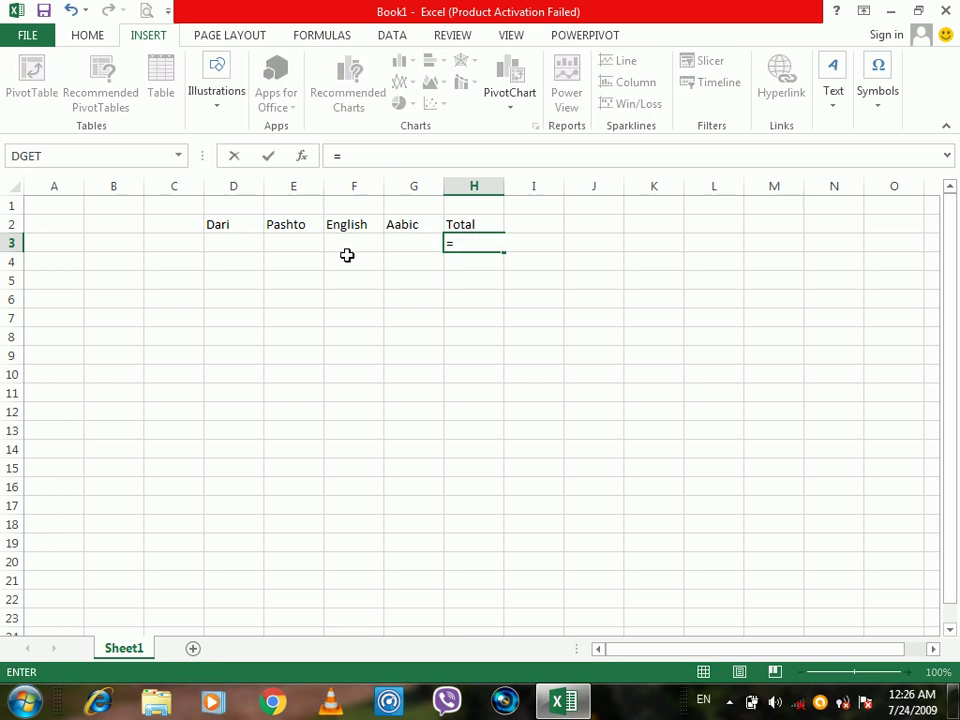
type("s")
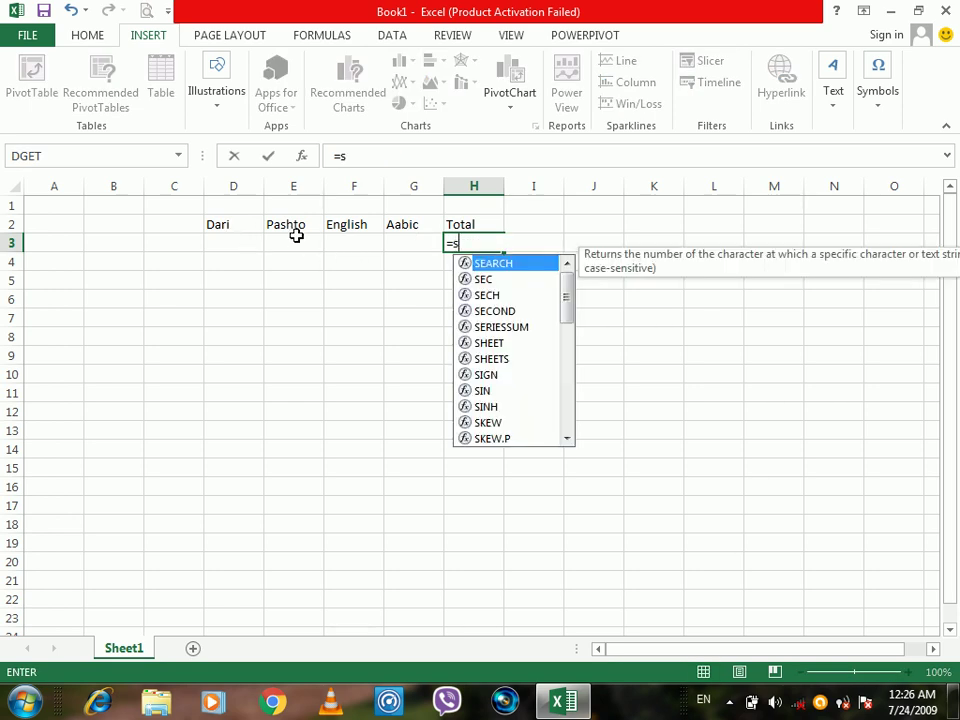
key("Up")
type("(")
key("Escape")
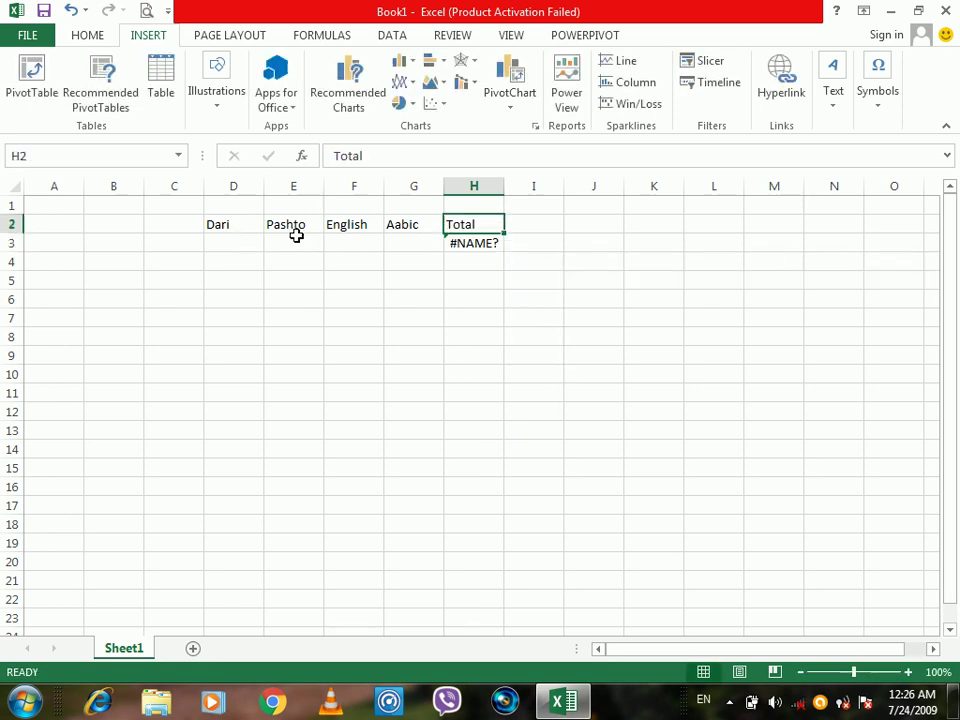
Enter =SUM(D3:G3) in cell H3 and fill the formula down to H15
key("Down")
type("=sum(")
left_click_drag(222, 243, 385, 236)
key("Return")
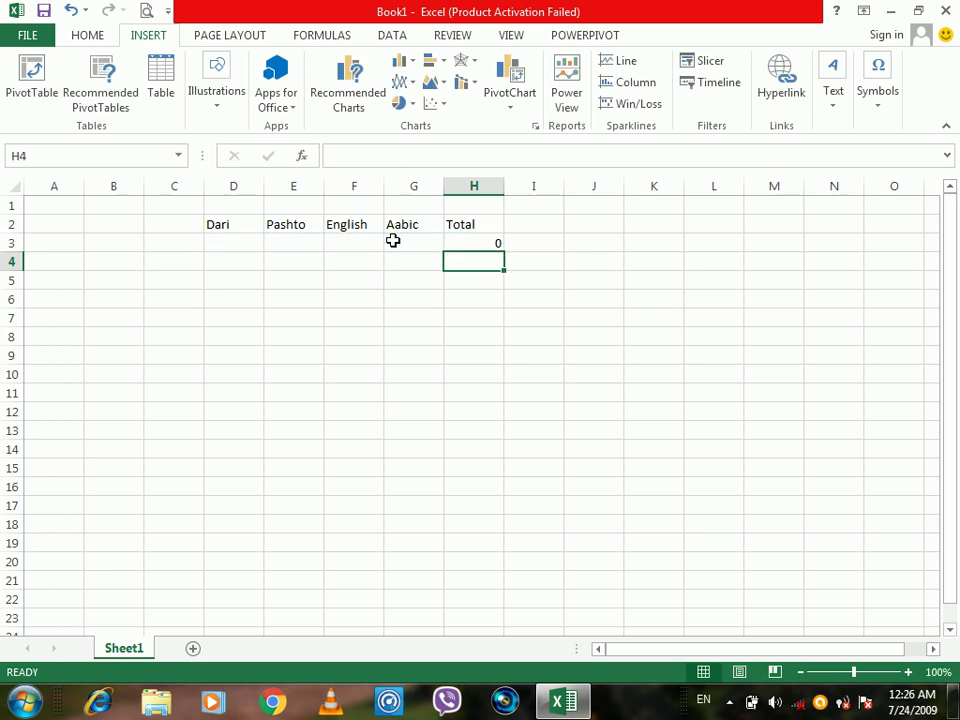
left_click(488, 245)
left_click_drag(507, 254, 513, 483)
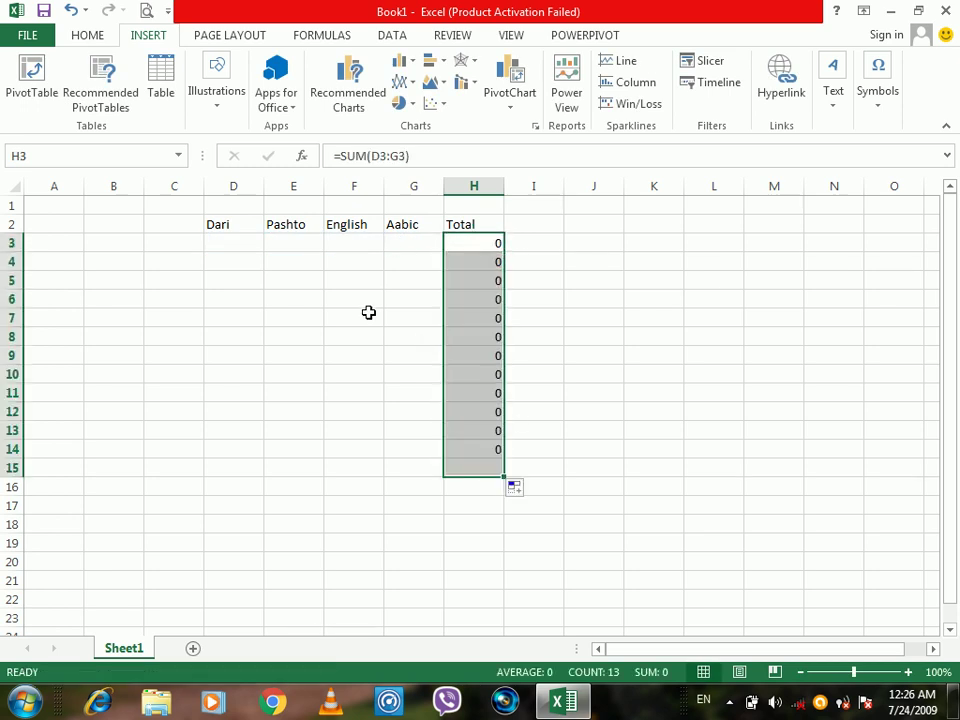
Enter the values 22, 33, 55 and 55 in cells D3 to G3 under the four language headings
left_click(234, 241)
type("22")
key("Tab")
type("33")
key("Tab")
key("Tab")
type("44")
key("Tab")
key("shift+Tab")
type("55")
key("shift+Tab")
type("55")
key("Return")
key("Left")
key("Left")
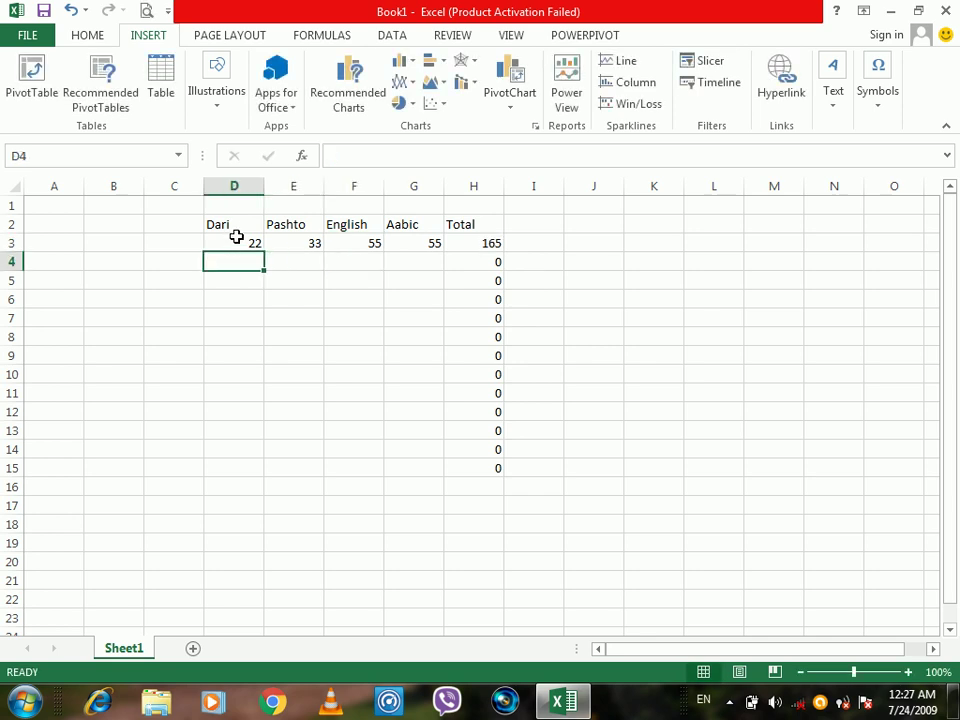
Try to create line sparklines from the data range D2:H3 in cell C12
left_click_drag(234, 229, 485, 239)
left_click(628, 62)
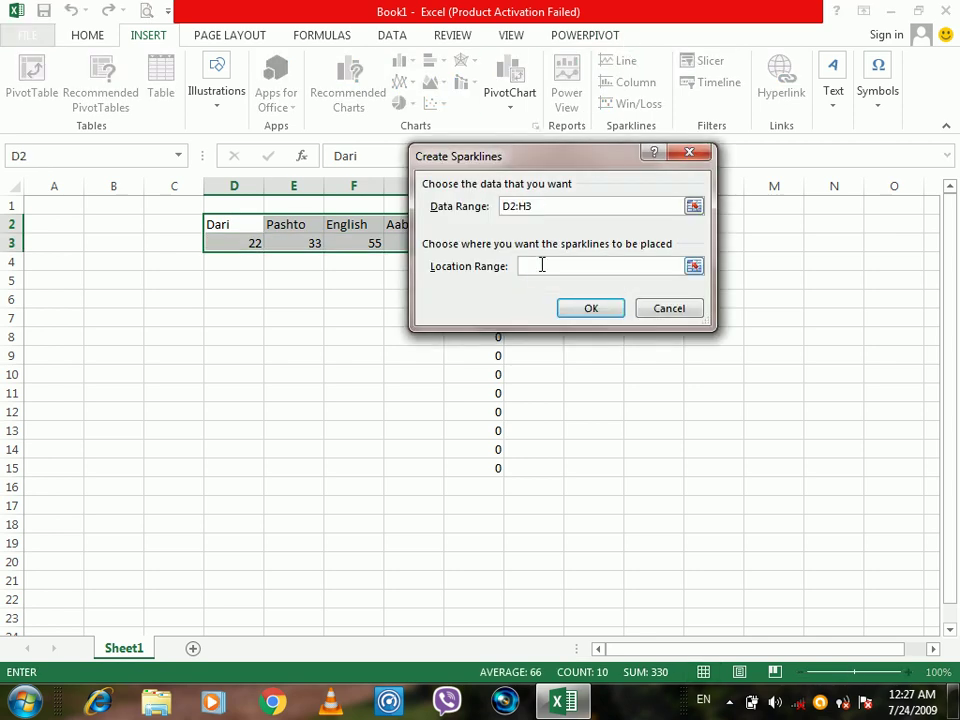
left_click(598, 308)
left_click(505, 399)
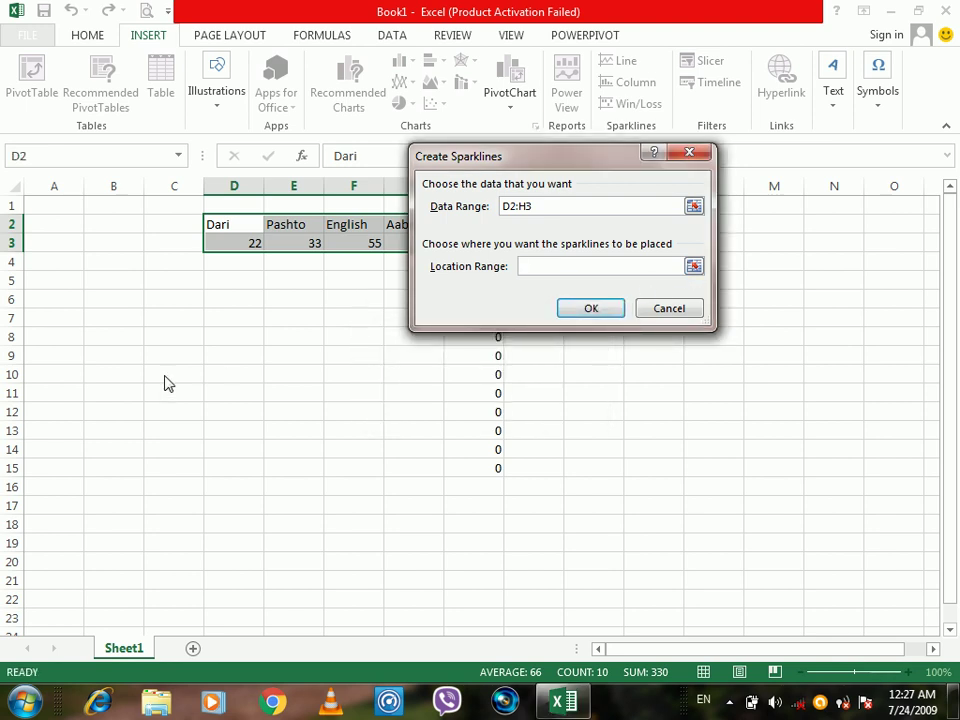
left_click(693, 266)
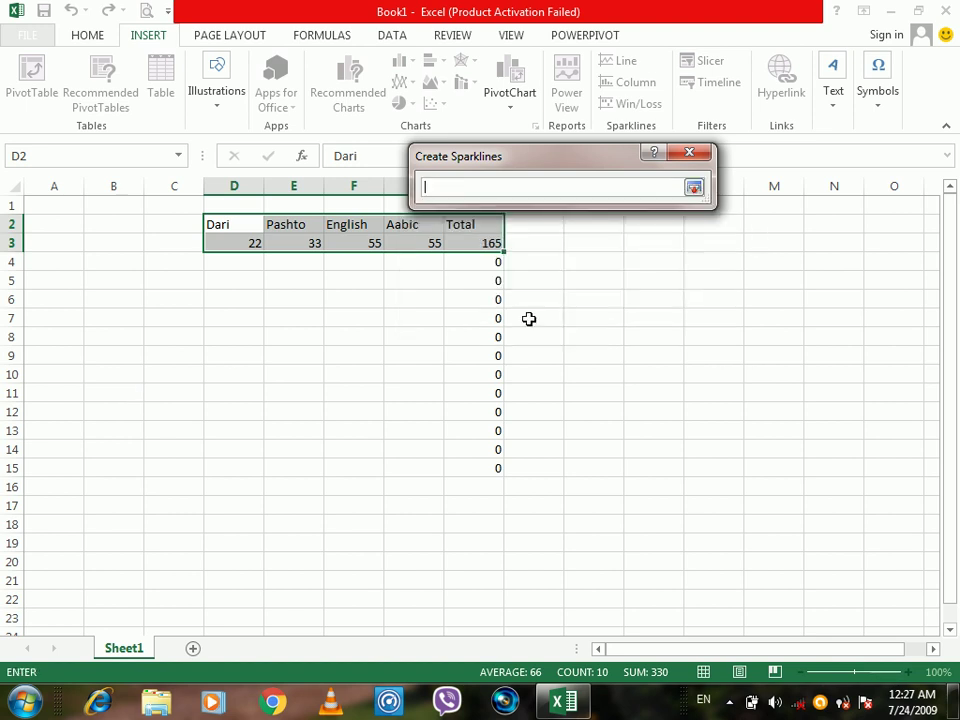
left_click(158, 406)
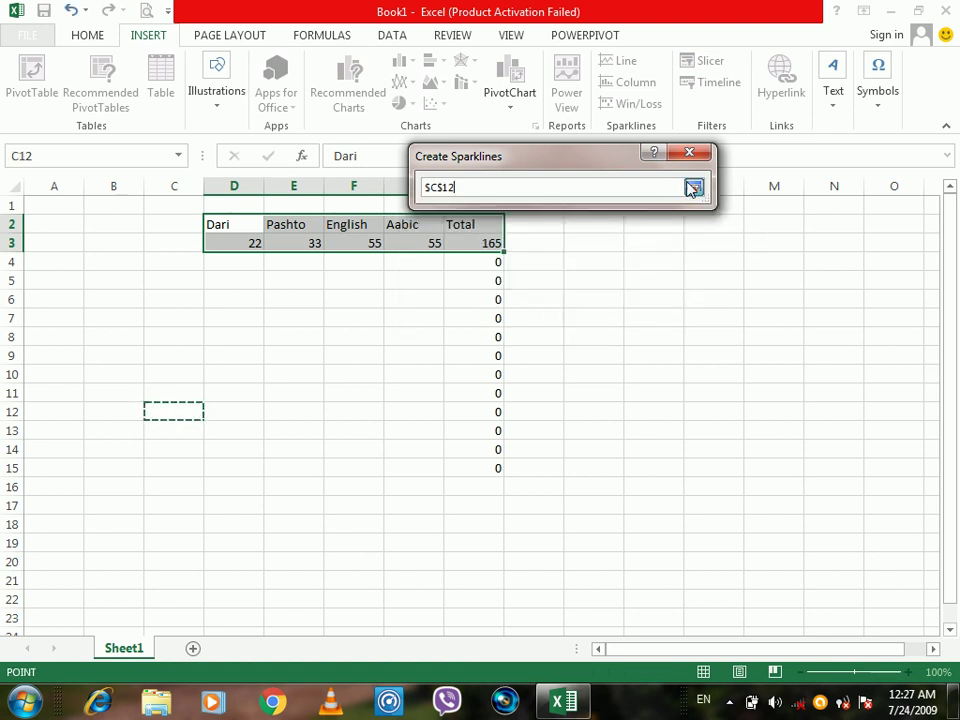
left_click(693, 187)
left_click(592, 309)
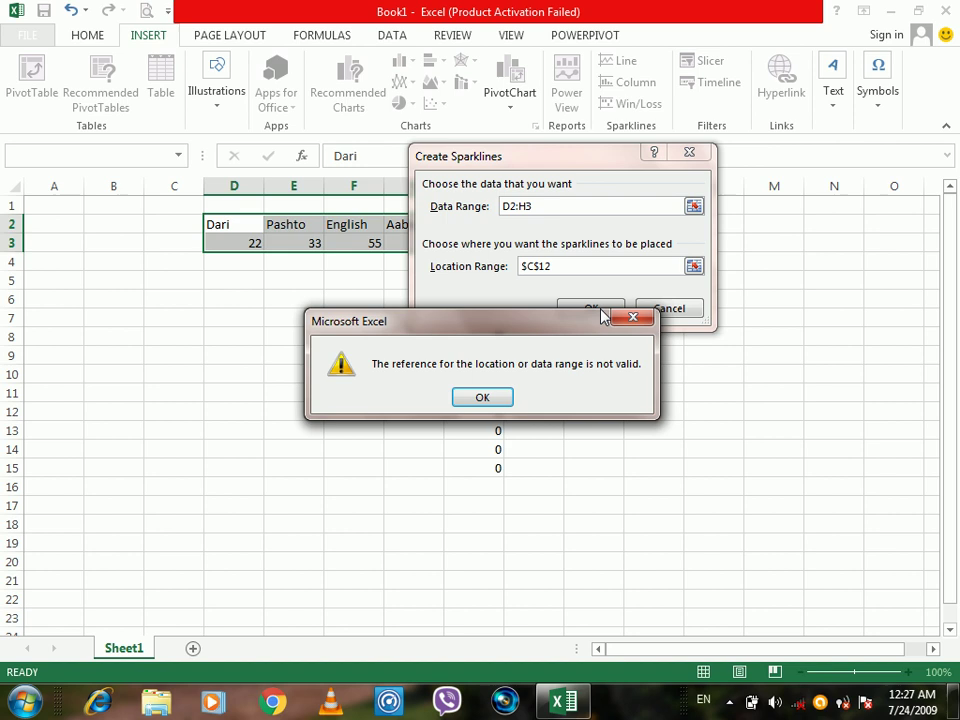
left_click(484, 399)
left_click(686, 308)
Try to create line sparklines from the data range D3:G3 in the cells D18:H18
left_click_drag(215, 227, 407, 239)
left_click_drag(222, 248, 424, 242)
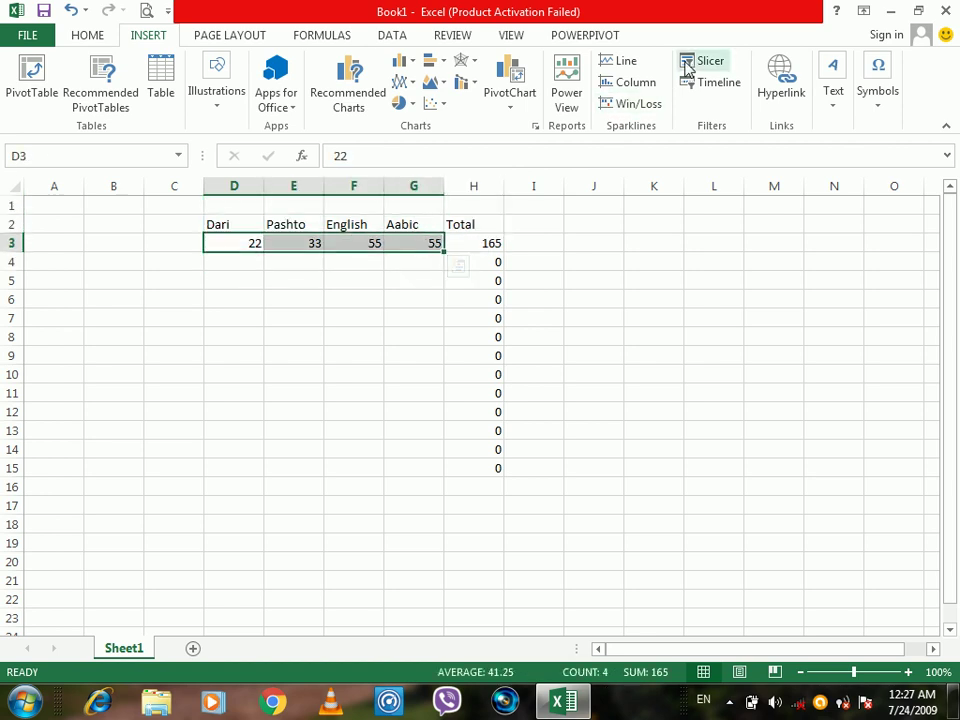
left_click(626, 61)
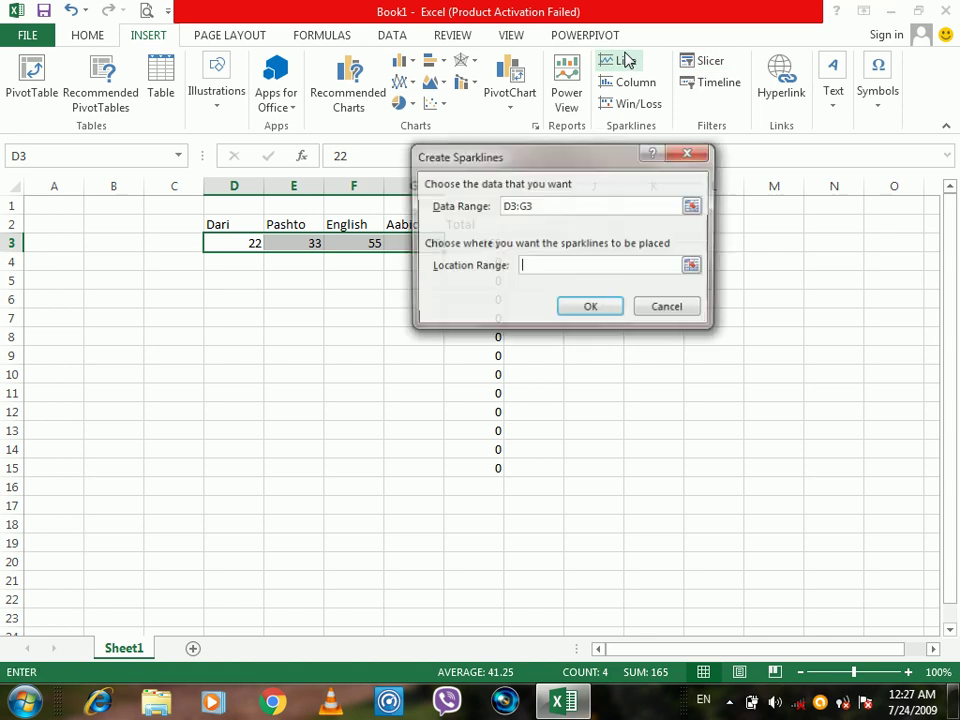
left_click(564, 208)
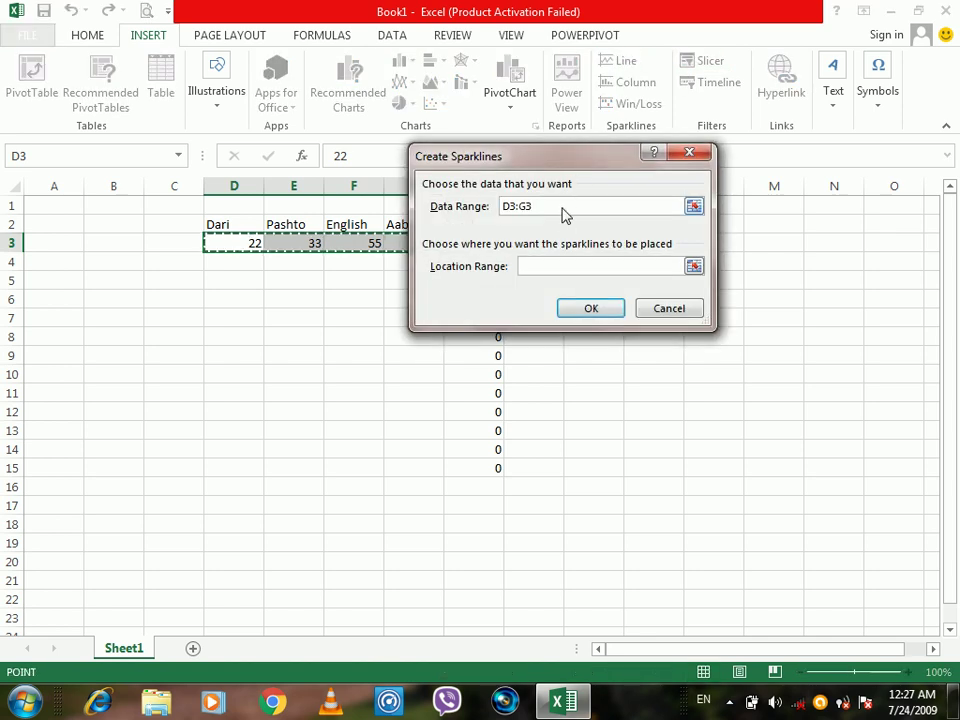
left_click(540, 267)
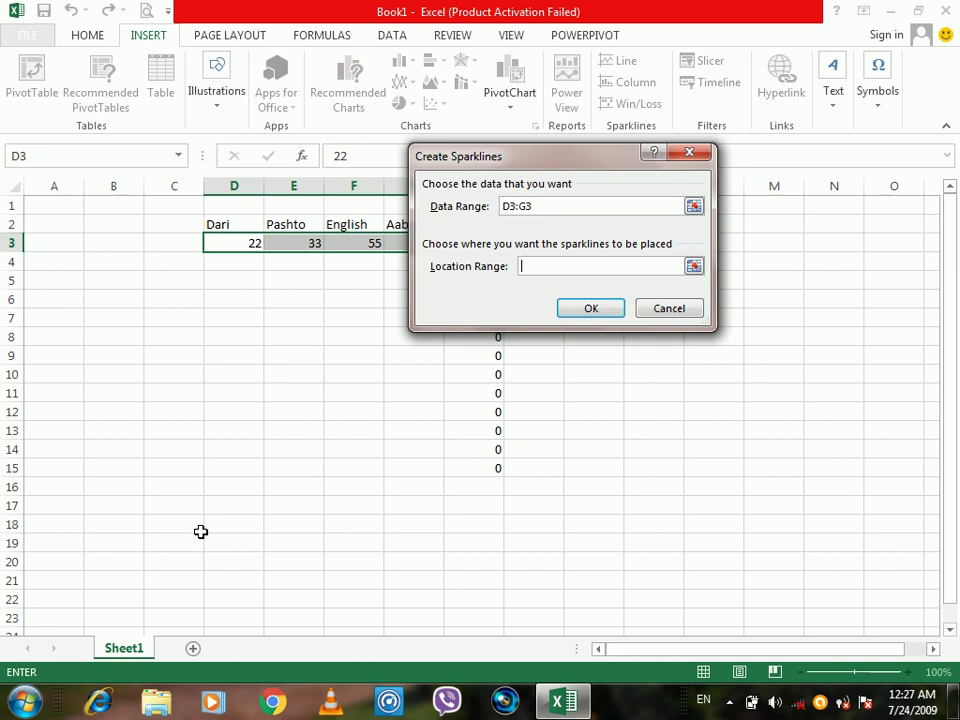
left_click(250, 524)
left_click_drag(273, 521, 473, 521)
left_click(604, 309)
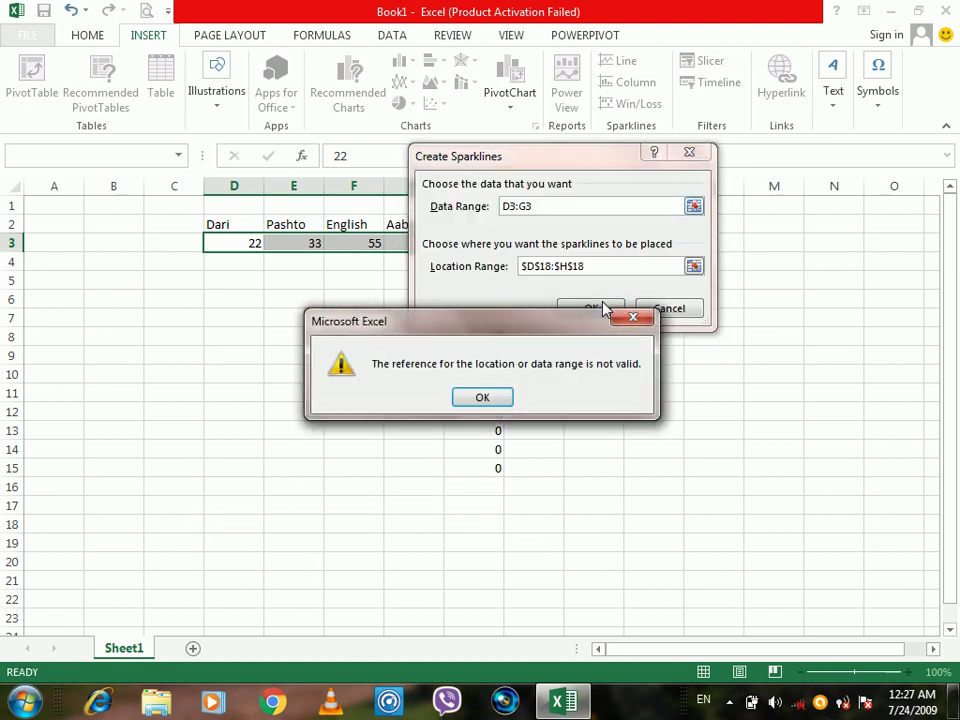
left_click(483, 398)
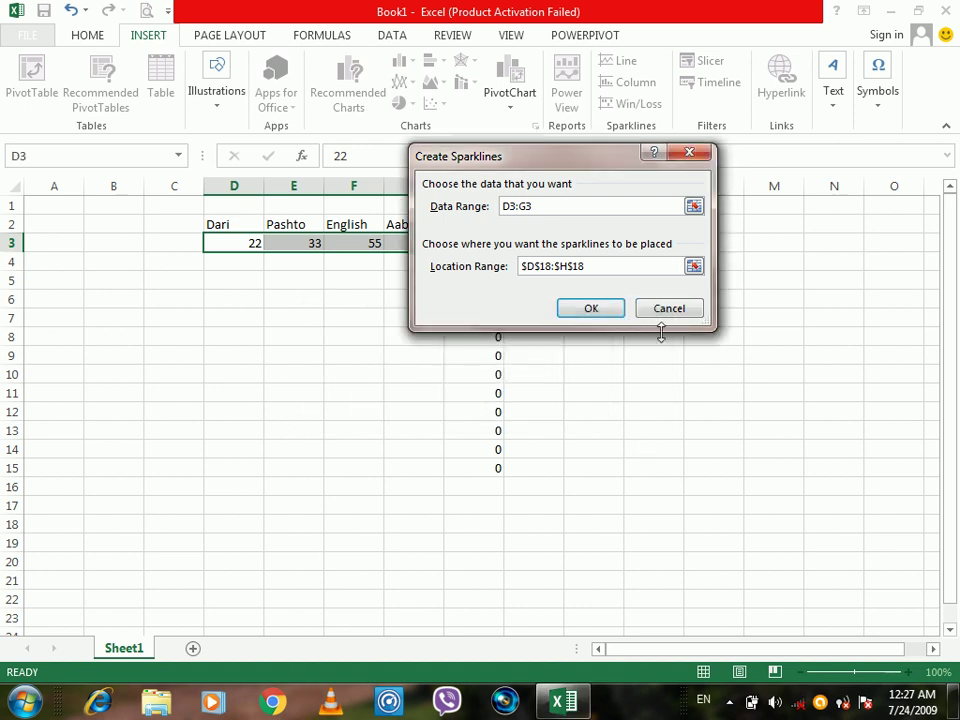
left_click(670, 305)
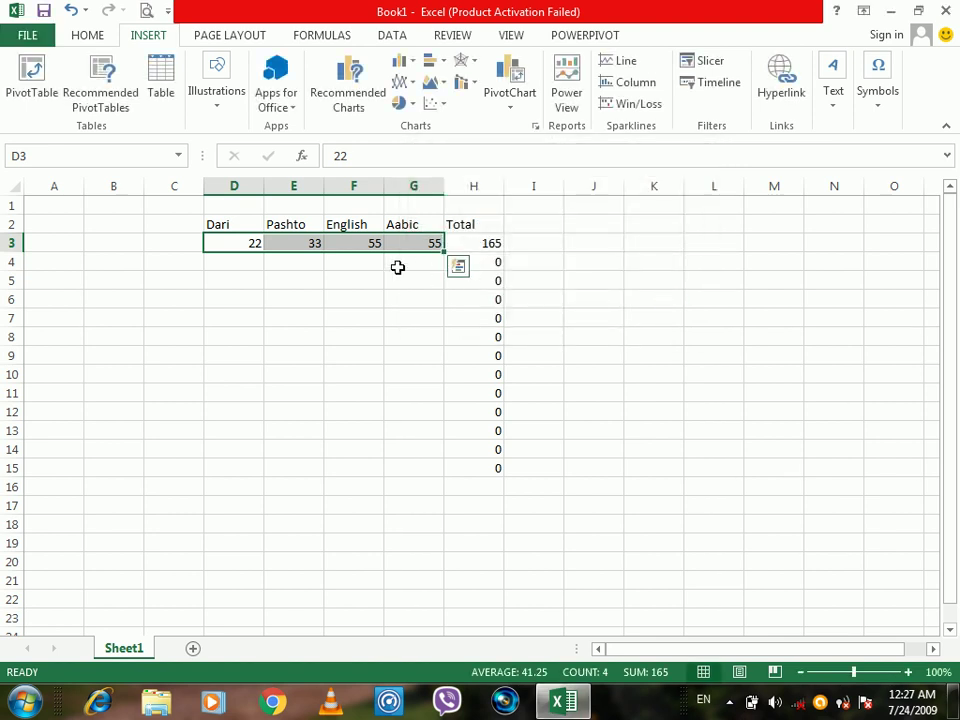
Insert column sparklines for D3:G3 in the cells J15:M15 and give them the light orange style
left_click(642, 88)
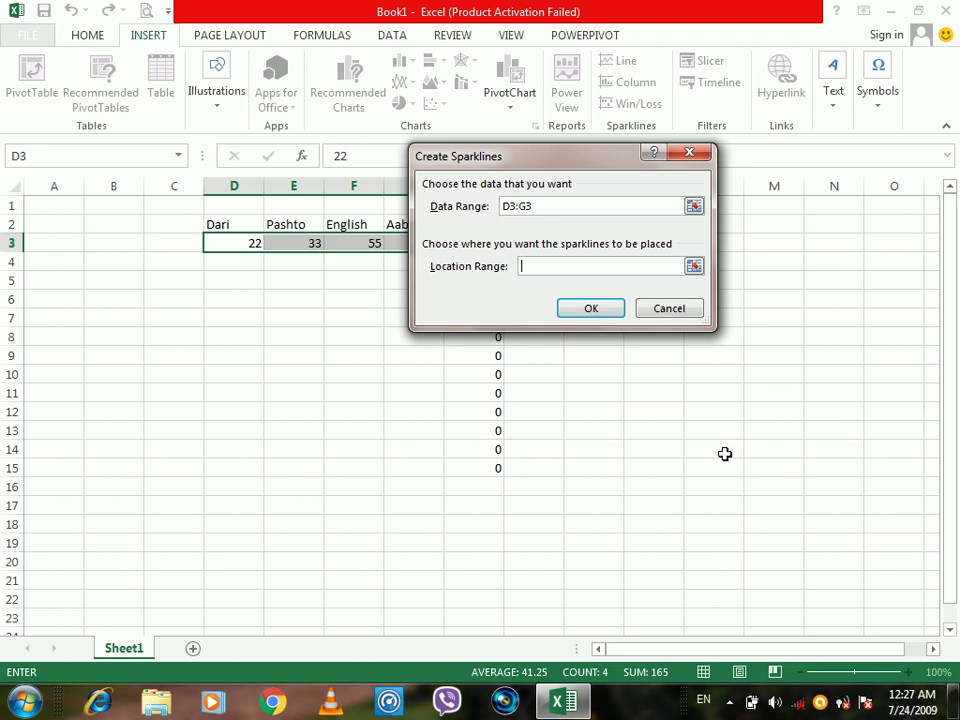
left_click(595, 467)
left_click_drag(595, 467, 786, 466)
left_click(591, 308)
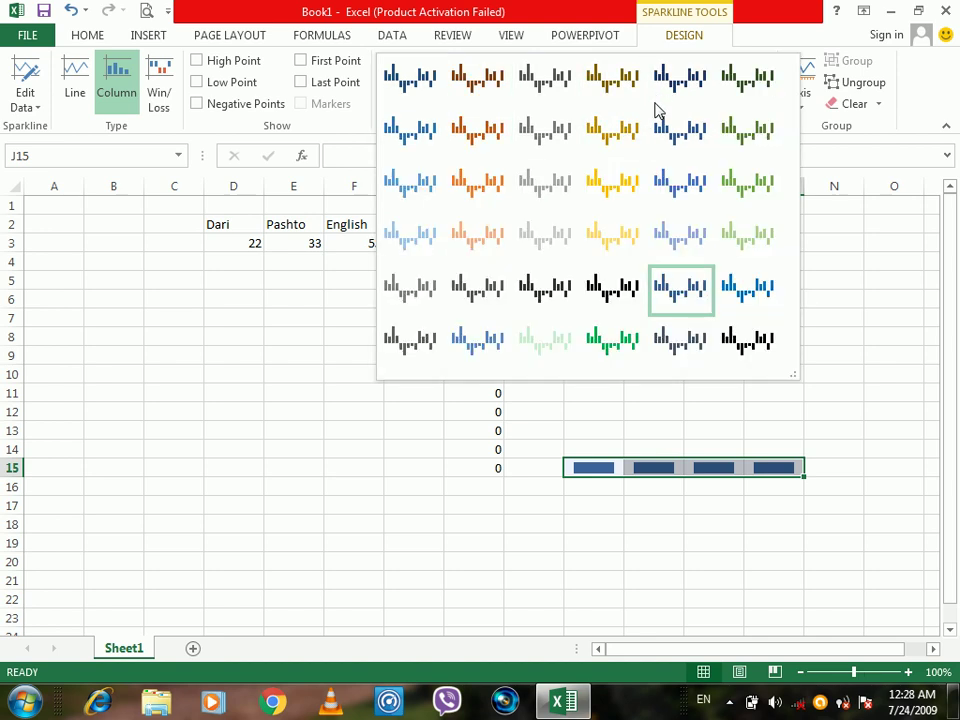
left_click(673, 195)
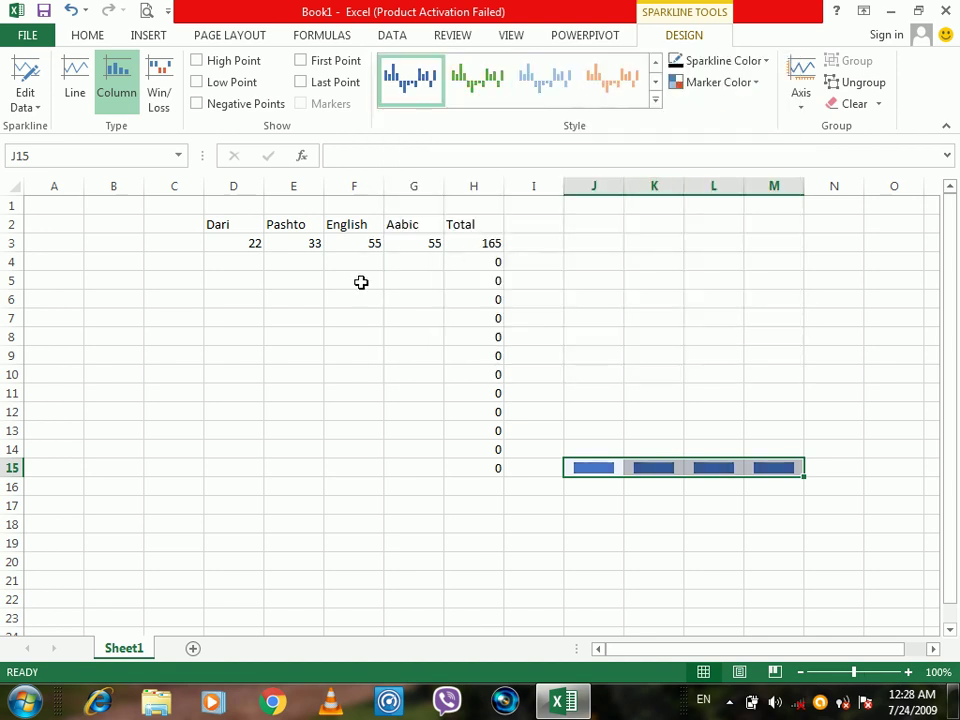
left_click(617, 86)
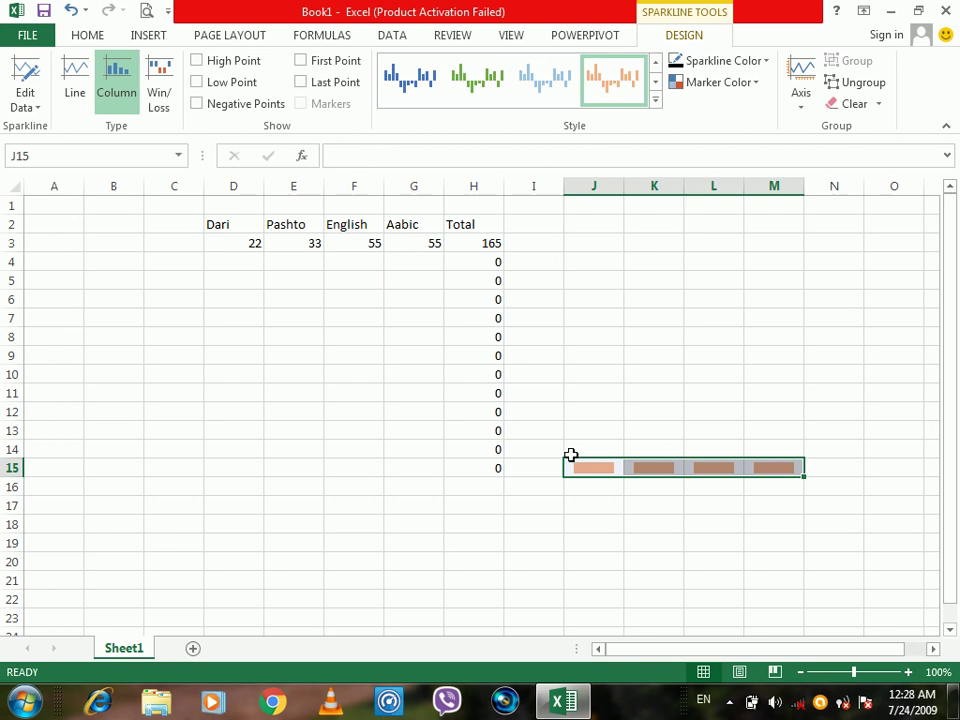
Replace the sparklines in J15:M15 with Win/Loss sparklines based on the data range D3:G3
left_click(163, 41)
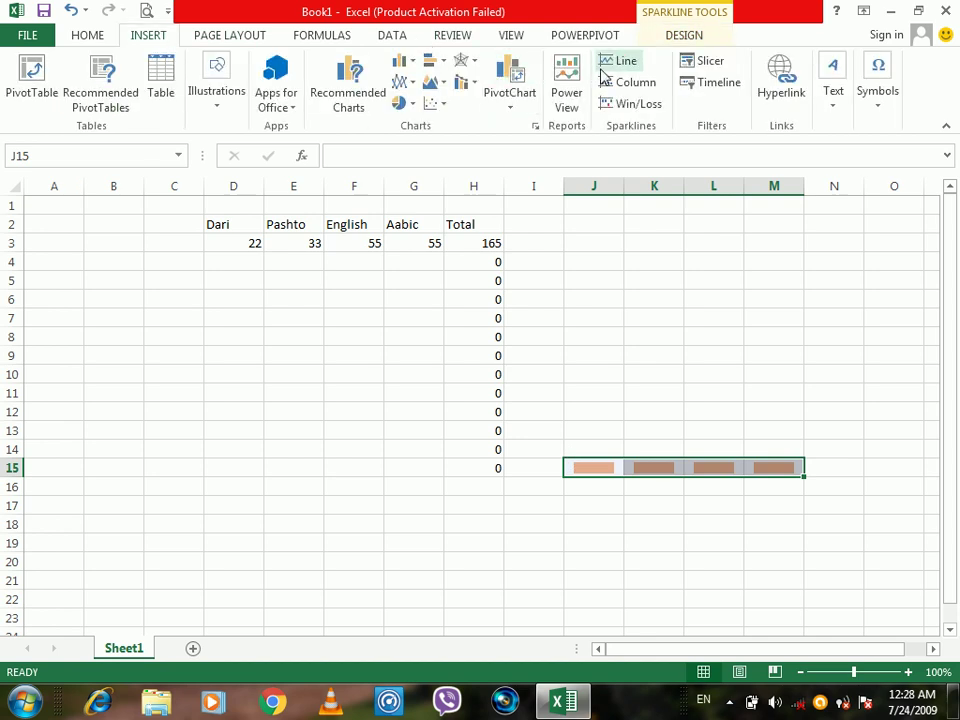
left_click(616, 106)
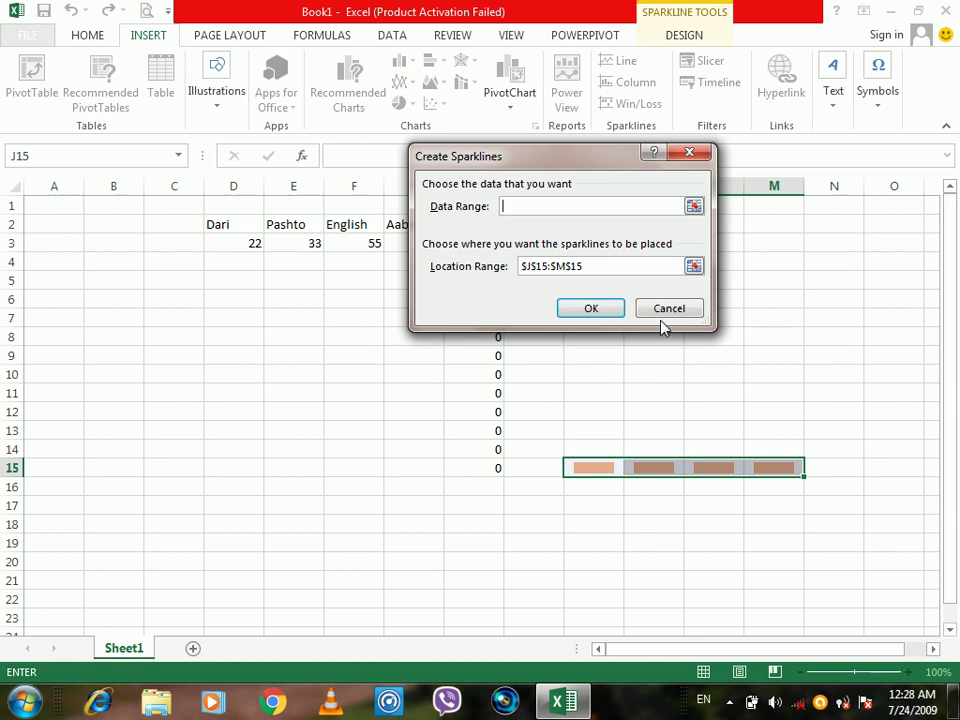
left_click_drag(207, 244, 433, 250)
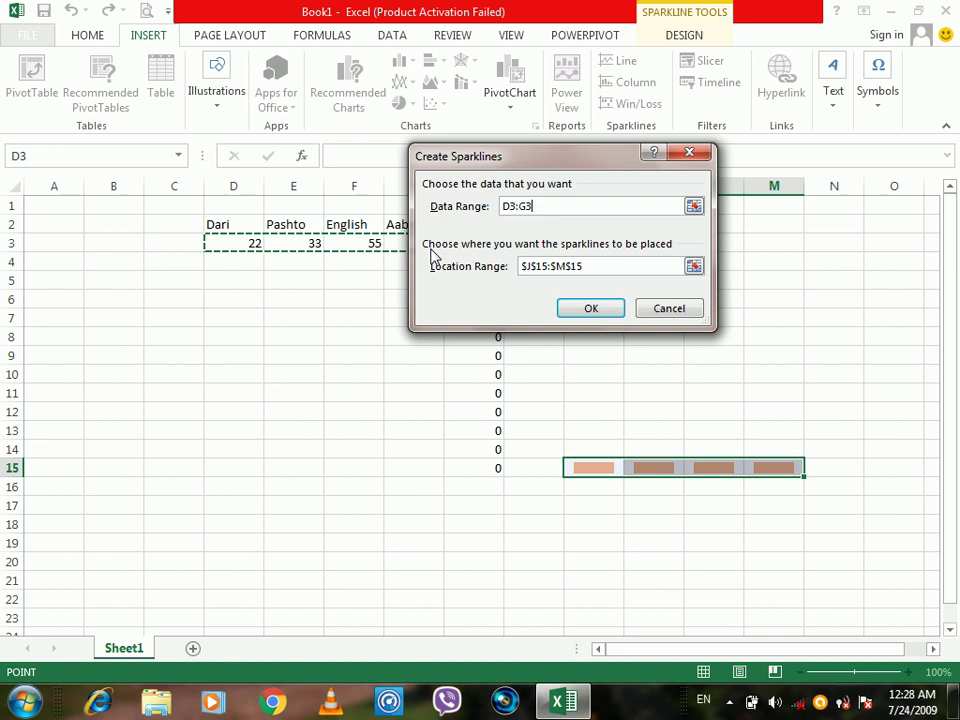
left_click(594, 307)
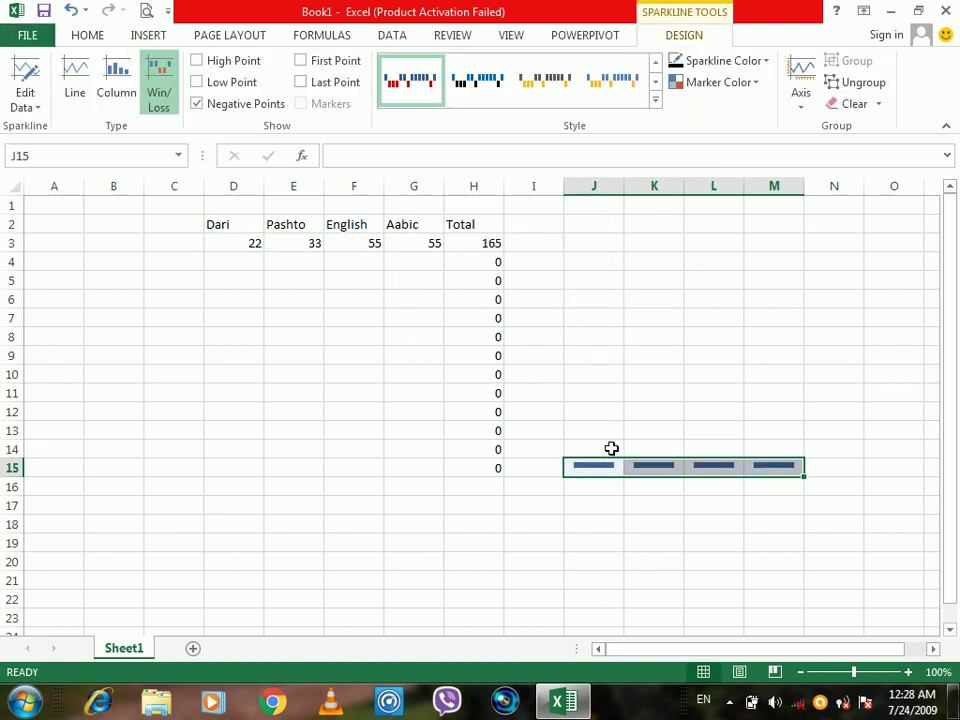
Add a new worksheet and enter the column headings Name, Post and Salary in cells D2 to F2
left_click(148, 36)
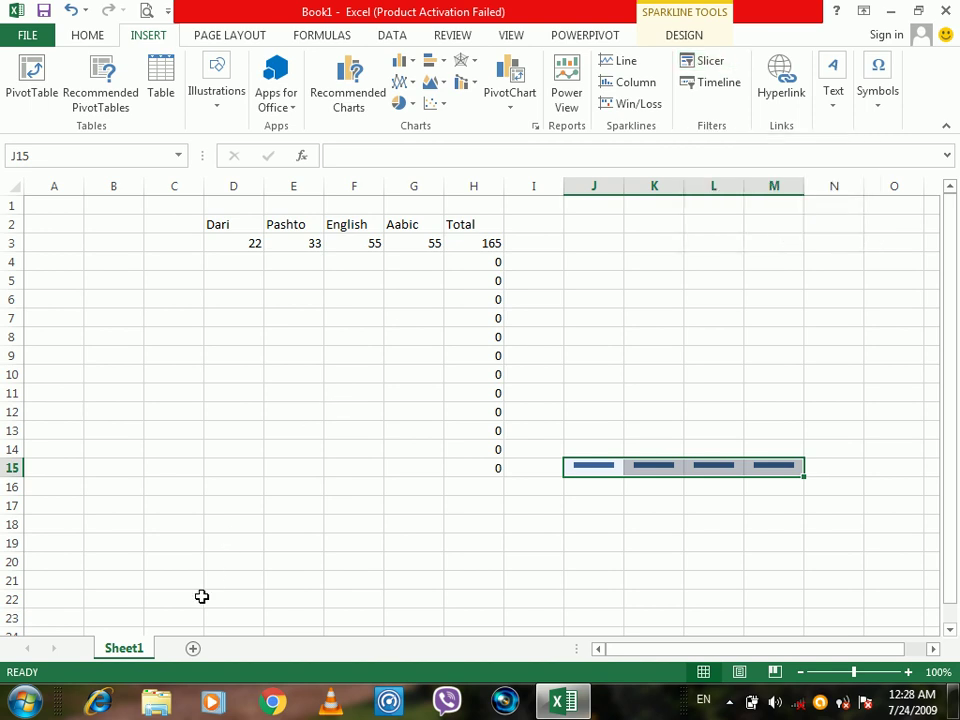
left_click(193, 649)
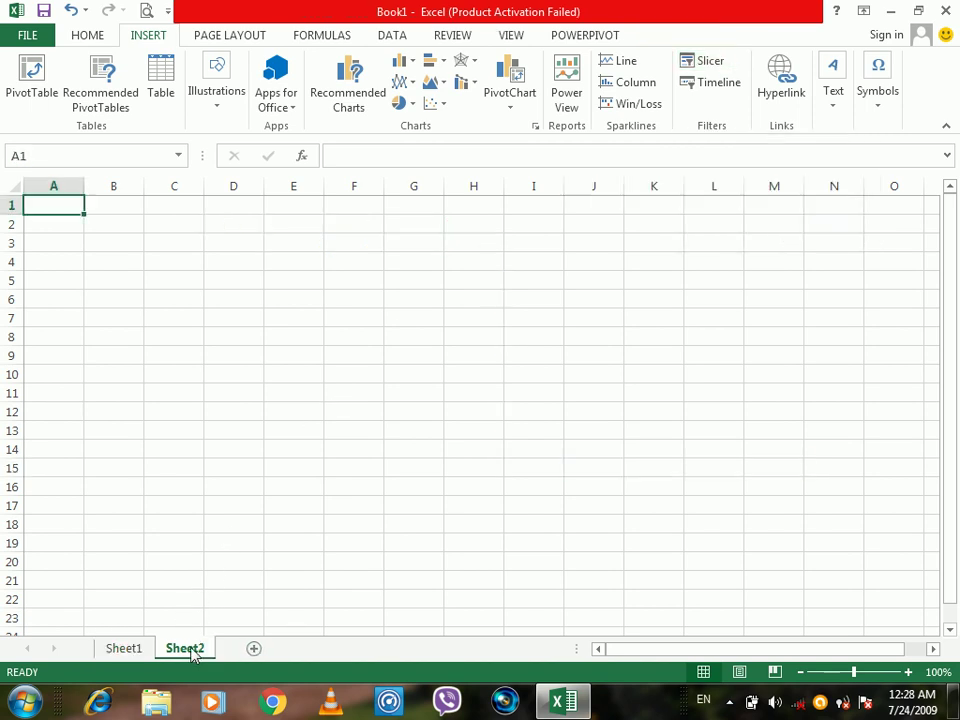
left_click(217, 229)
type("Name")
key("Tab")
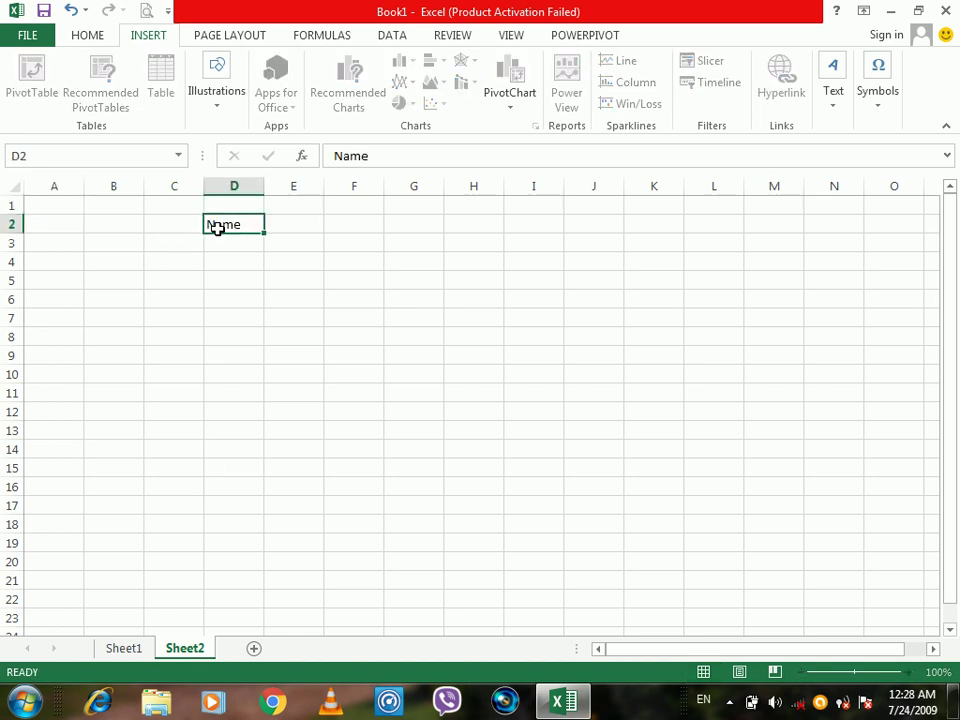
type("Post")
key("Tab")
type("Salaery")
key("ctrl+Return")
key("Return")
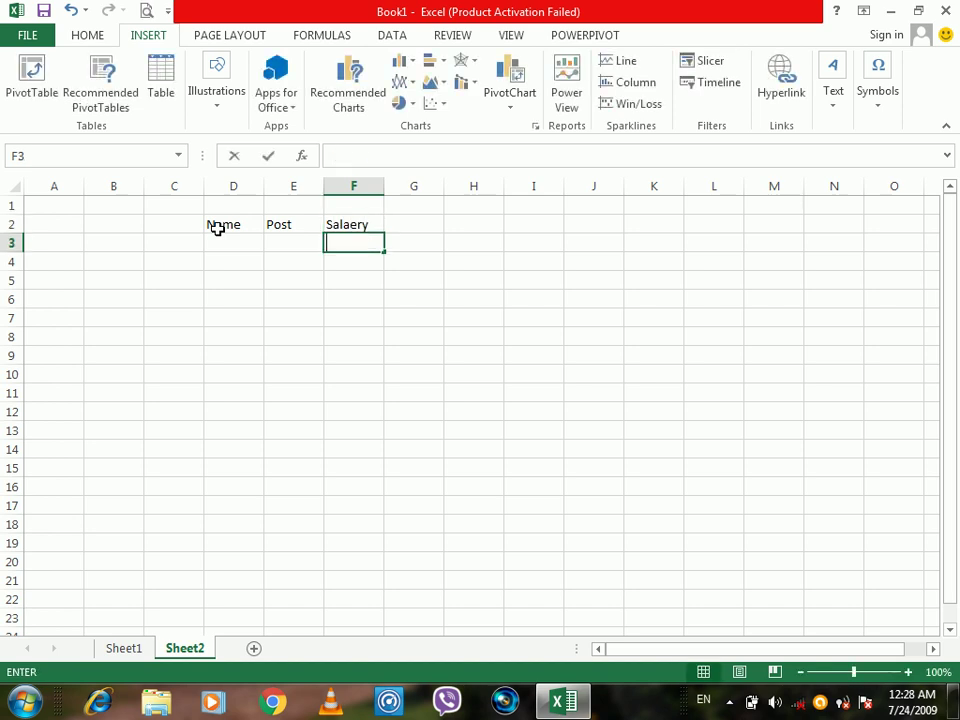
key("Up")
type("Salary")
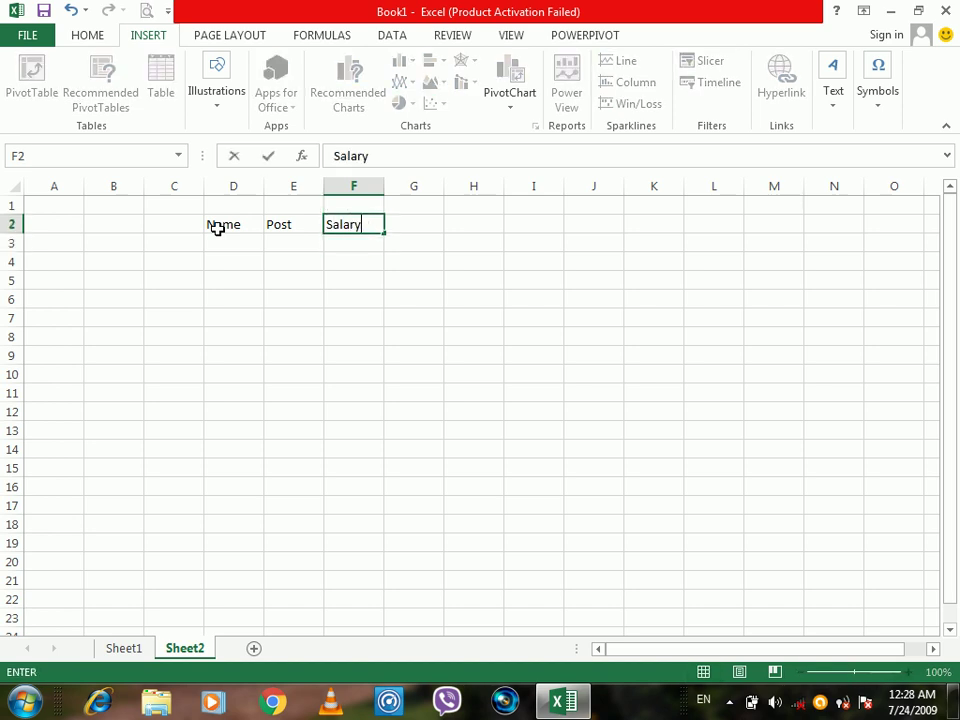
key("Return")
Enter four people's first names in cells D3 to D6 under the Name heading
type("Ahmad")
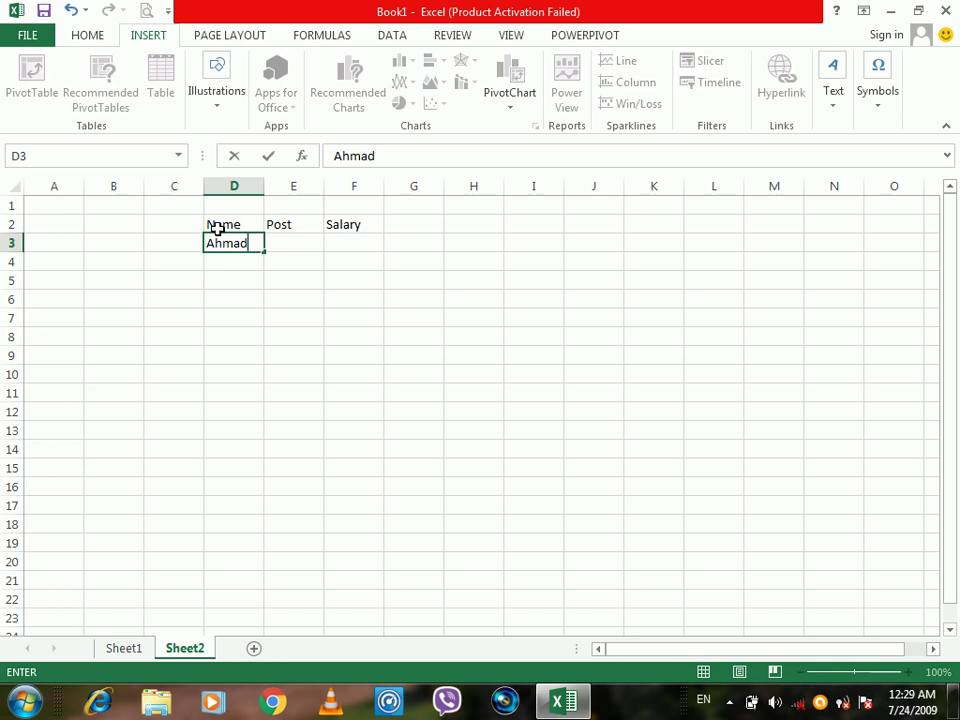
key("Return")
type("Waseem")
key("Return")
type("Faz")
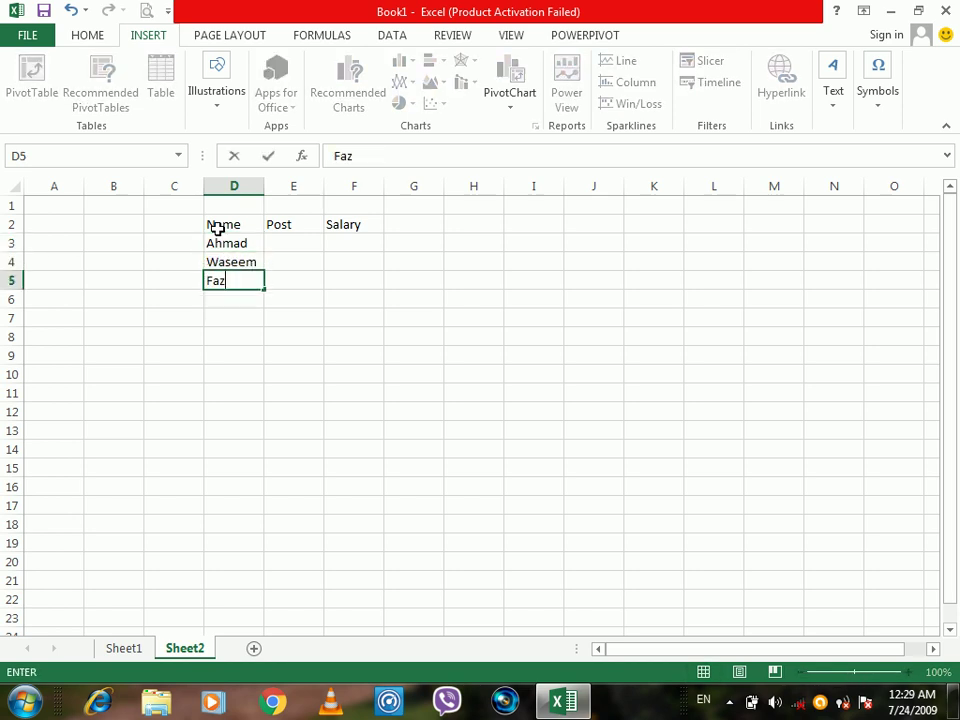
key("Return")
type("Akmal")
key("Return")
Enter Doc, Eng, Tea and Doc in cells E3 to E6 under the Post heading
key("Up")
key("Right")
key("Up")
key("Up")
key("Up")
type("Doc")
key("Return")
type("Eng")
key("Return")
type("Tea")
key("Return")
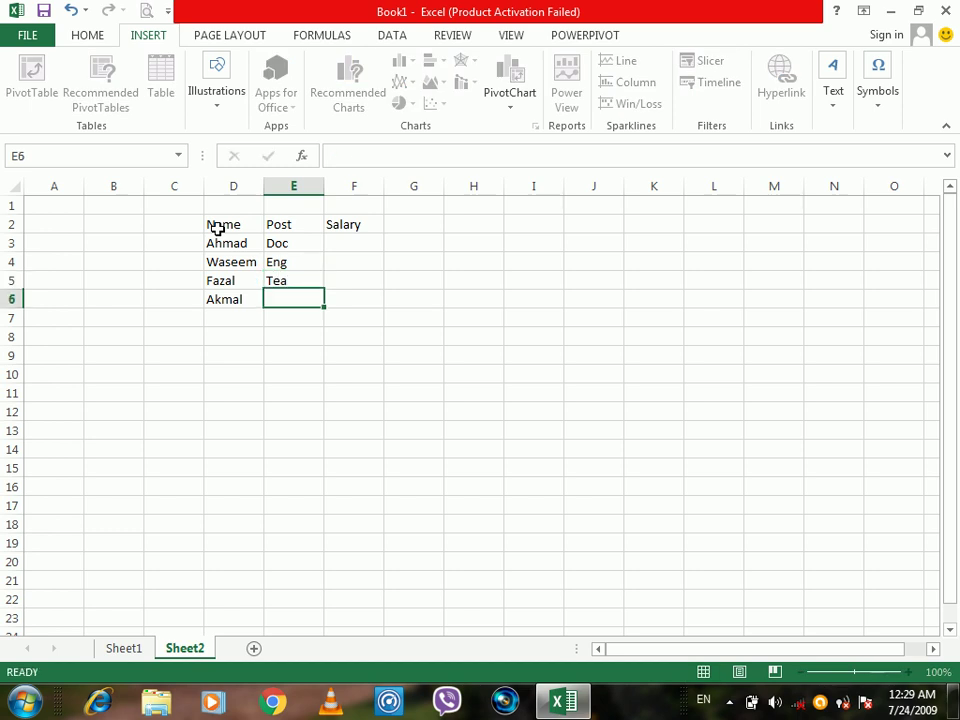
type("Doc")
key("Tab")
Enter the salaries 300, 200, 500 and 600 in cells F3 to F6
key("Up")
key("Up")
key("Up")
type("30")
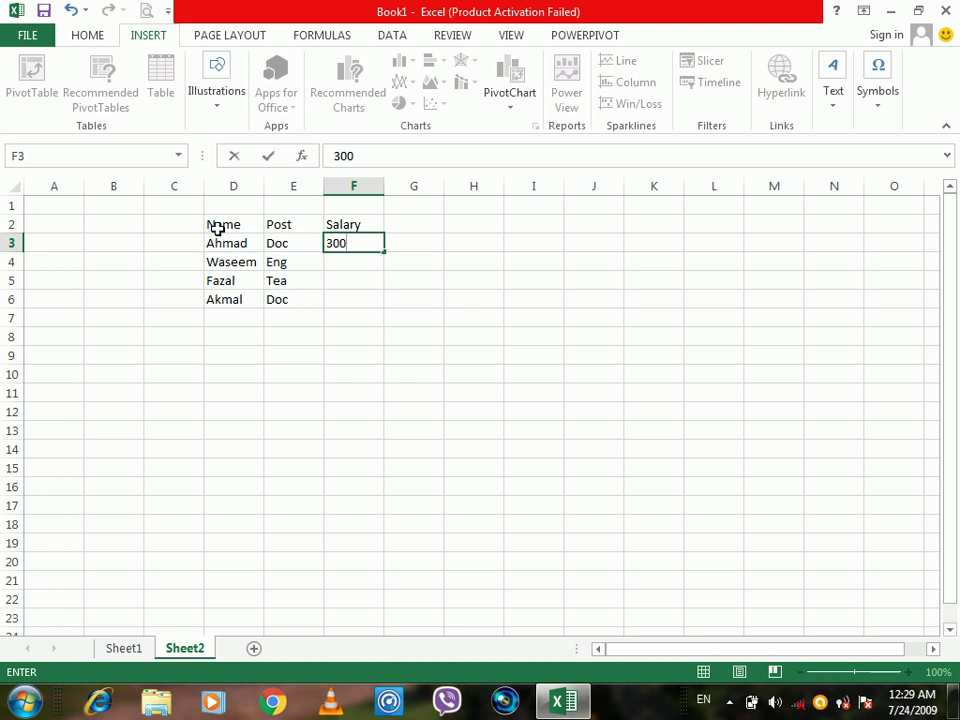
key("Return")
type("200")
key("Return")
type("500")
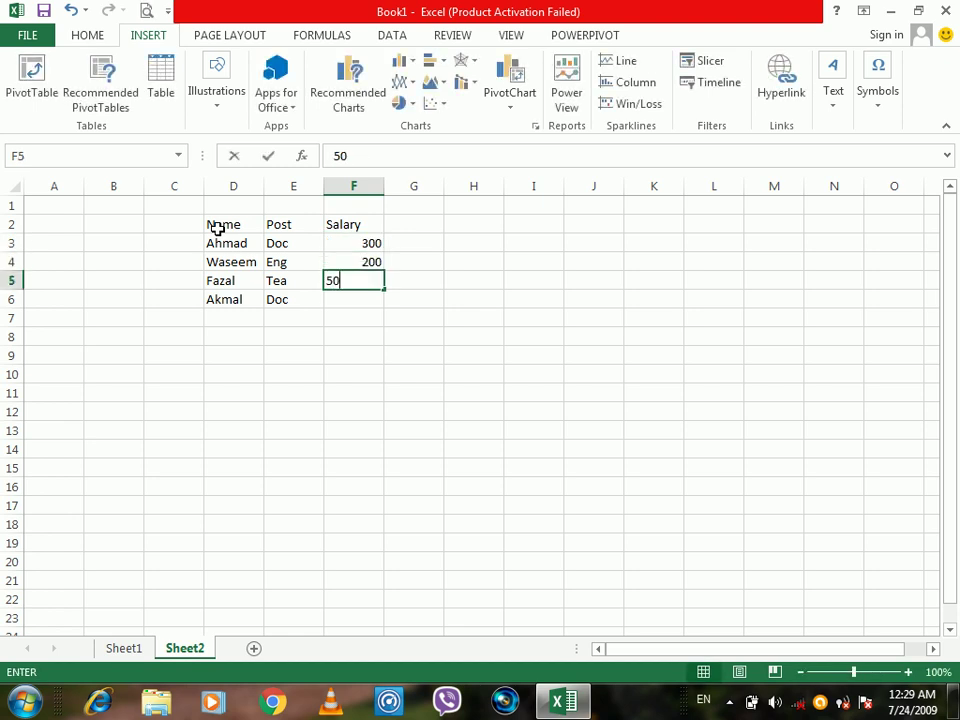
key("Return")
type("600")
key("Return")
Try to insert a slicer for the staff table in D2:F6
left_click_drag(217, 228, 367, 303)
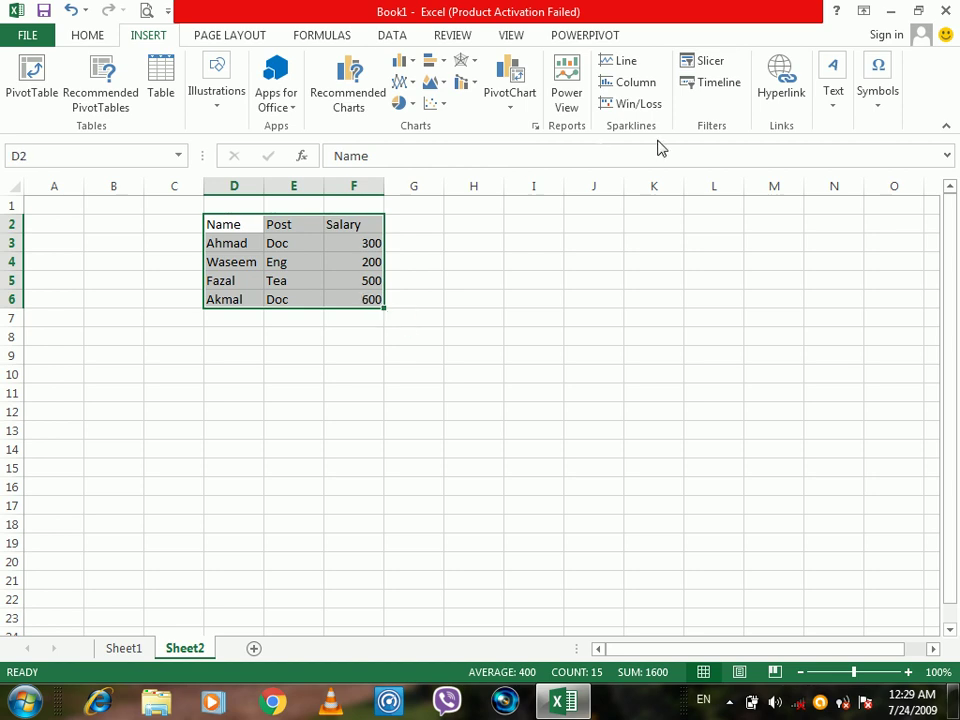
left_click(706, 63)
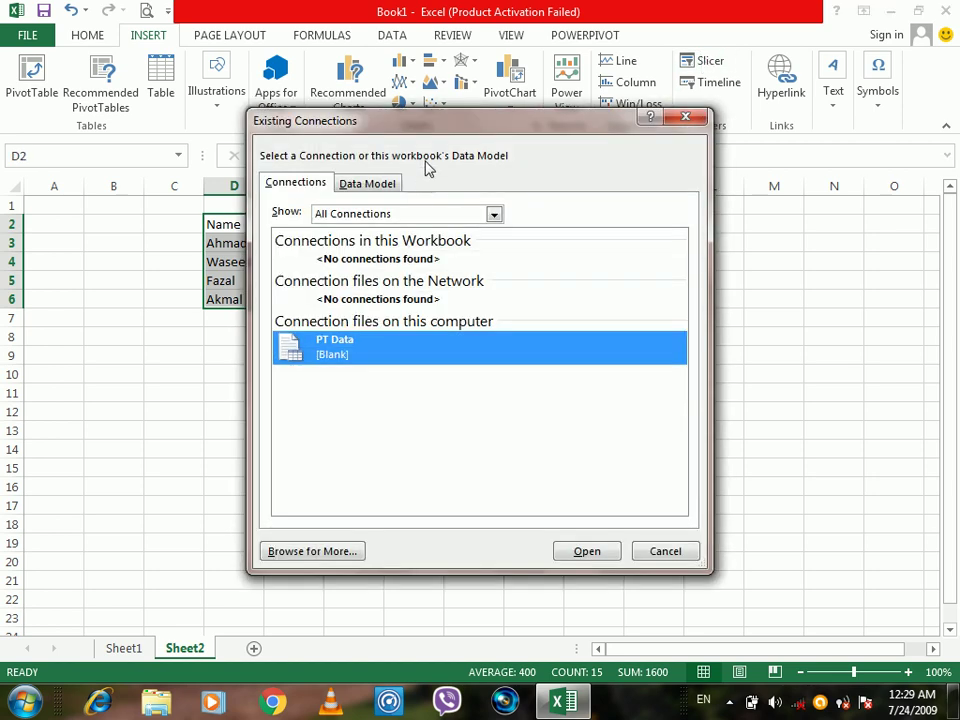
left_click_drag(436, 138, 562, 106)
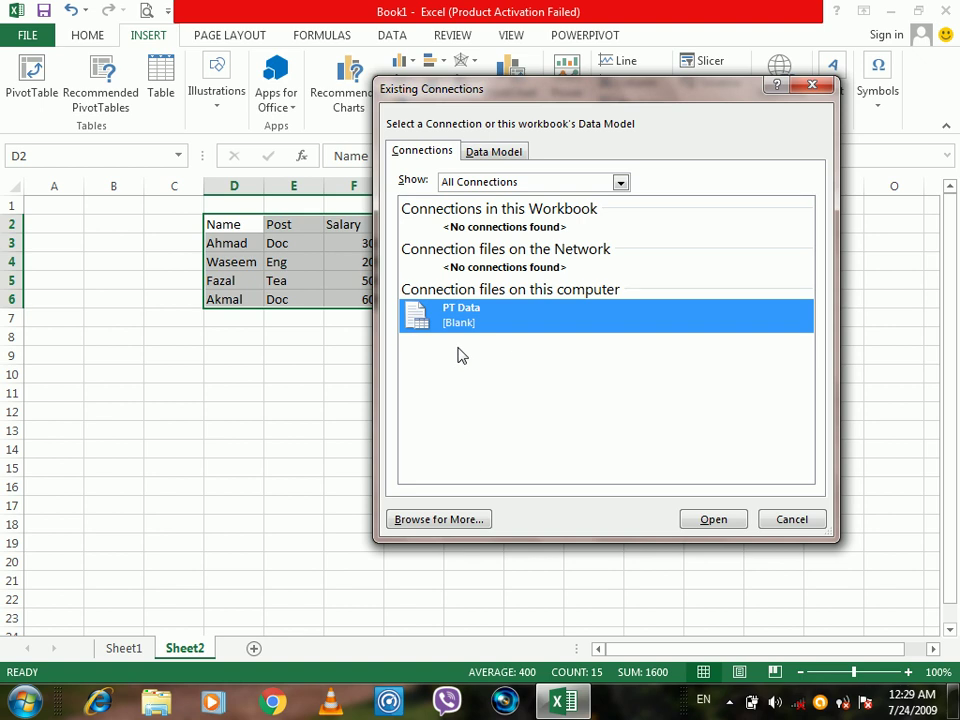
left_click(777, 521)
left_click(656, 240)
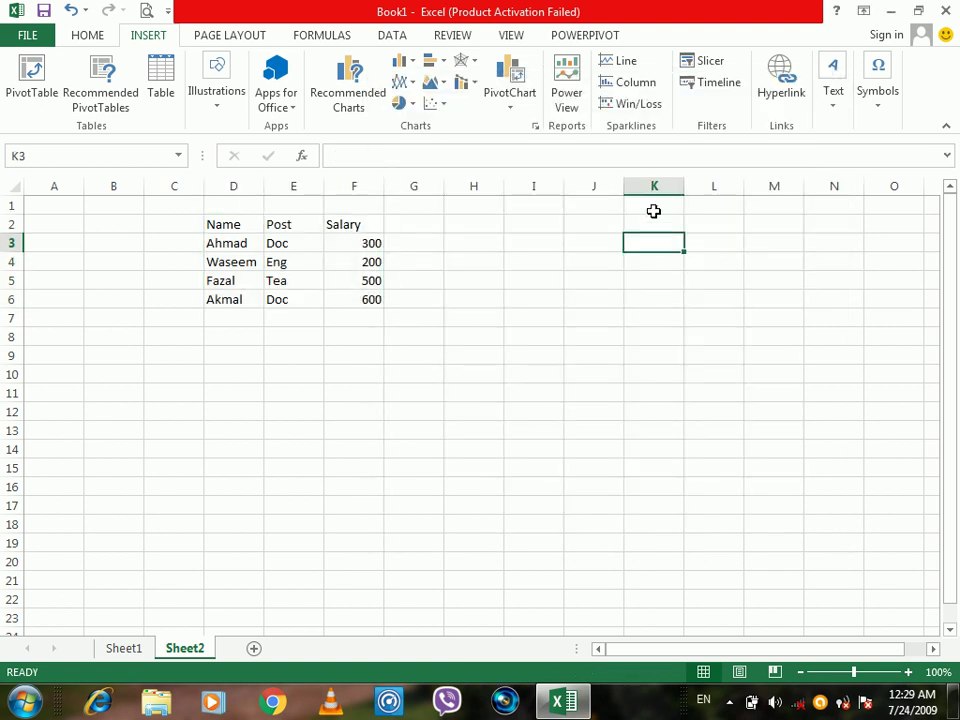
left_click(701, 63)
left_click_drag(535, 122, 598, 100)
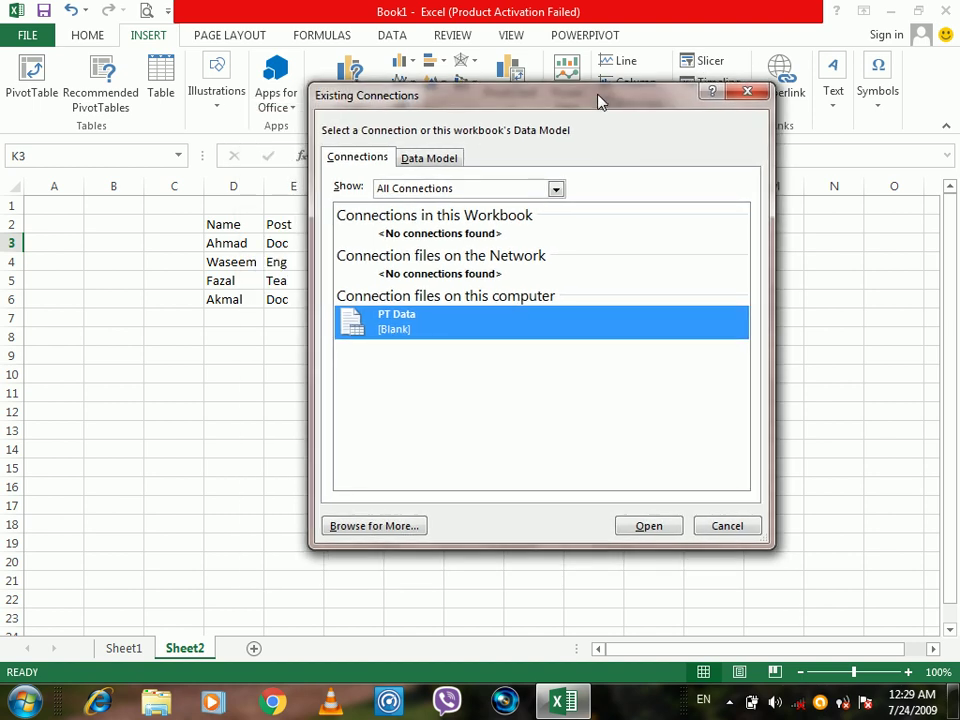
left_click(747, 92)
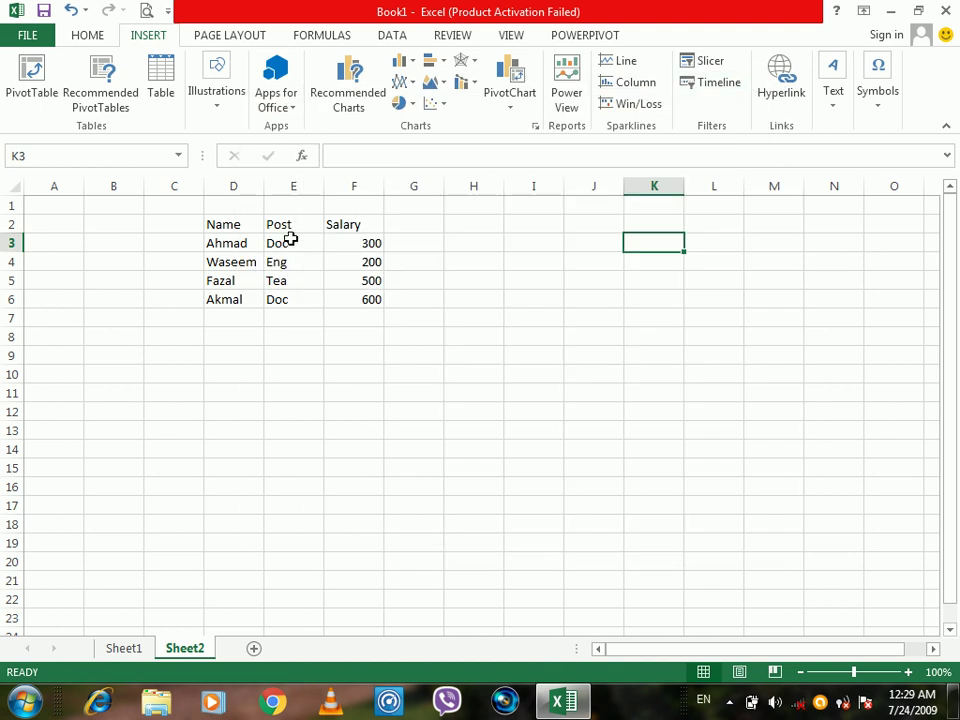
left_click(227, 224)
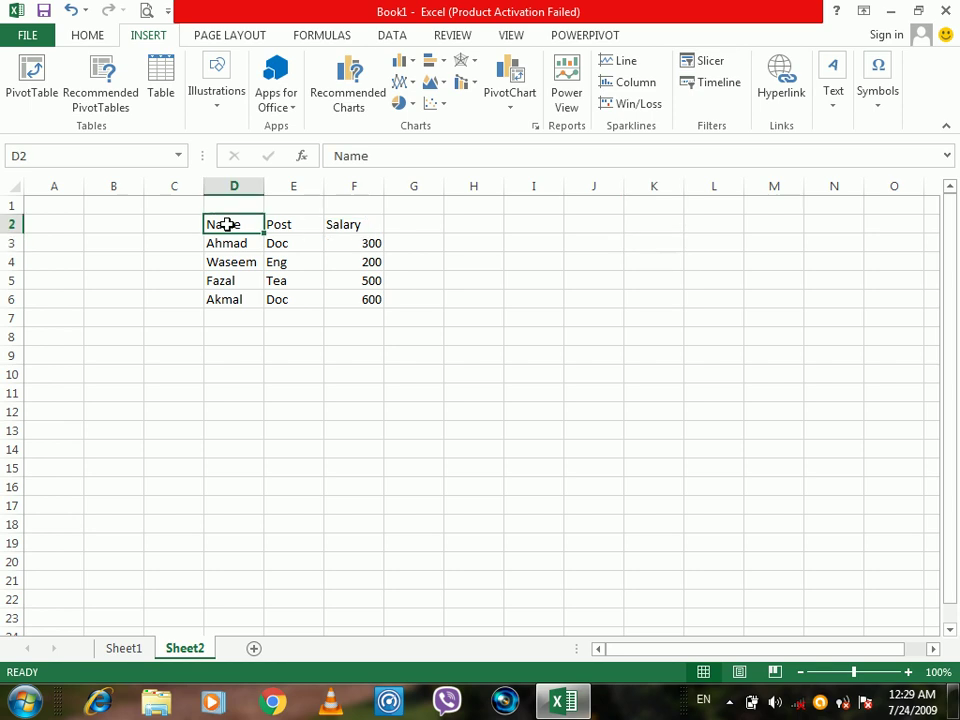
Add an Overtime heading in G2 and enter 900, 800, 700 and 600 in cells G3 to G6
left_click(387, 225)
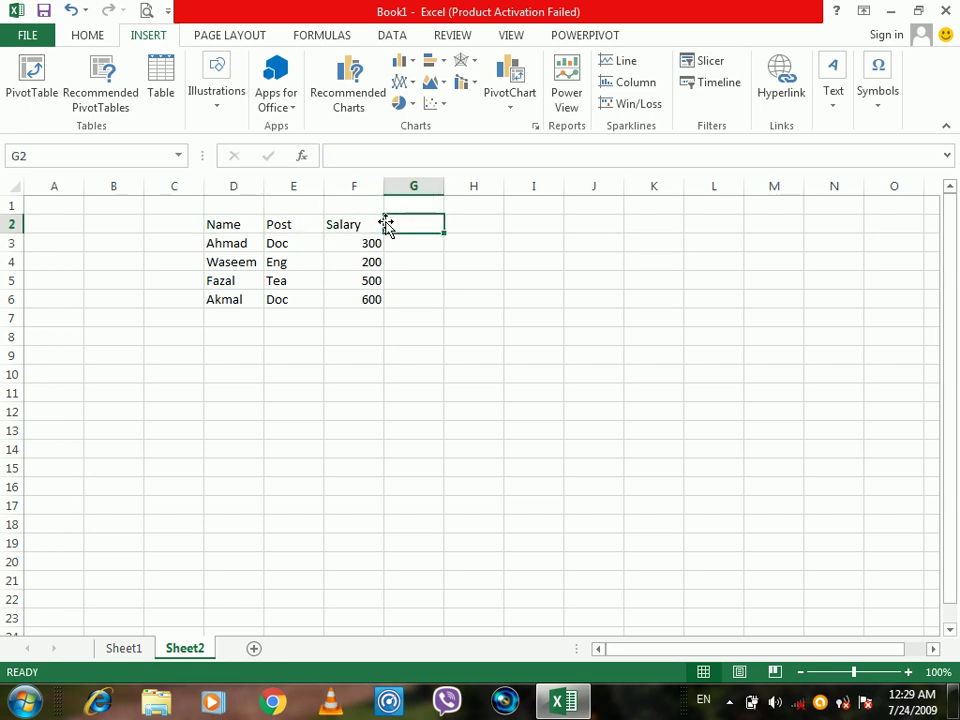
type("Overtime")
key("Return")
type("900")
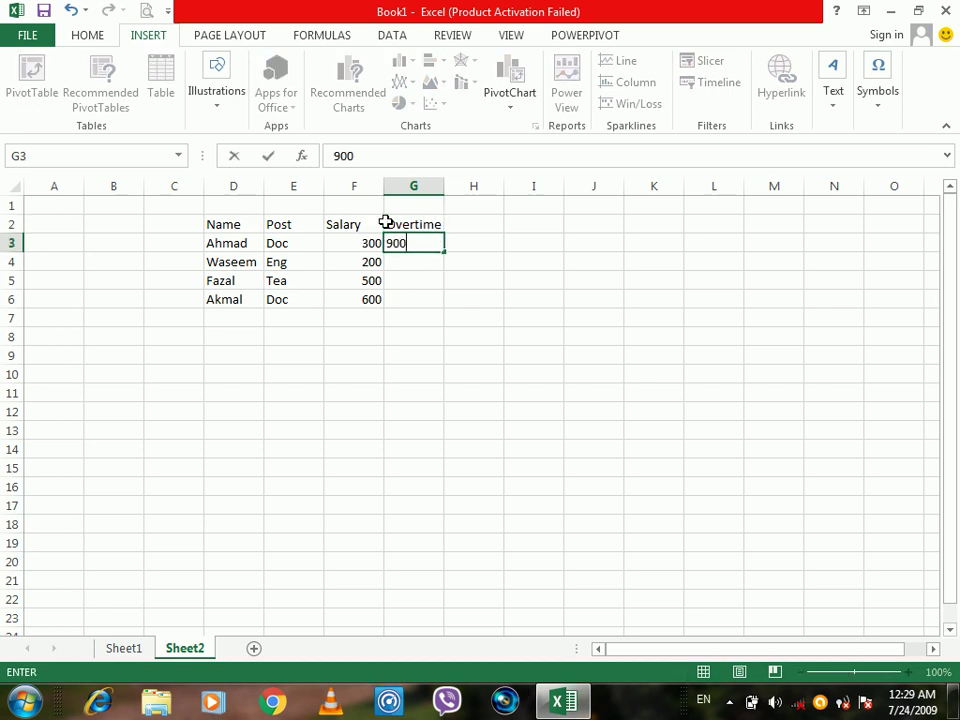
key("Return")
type("800")
key("Return")
type("700")
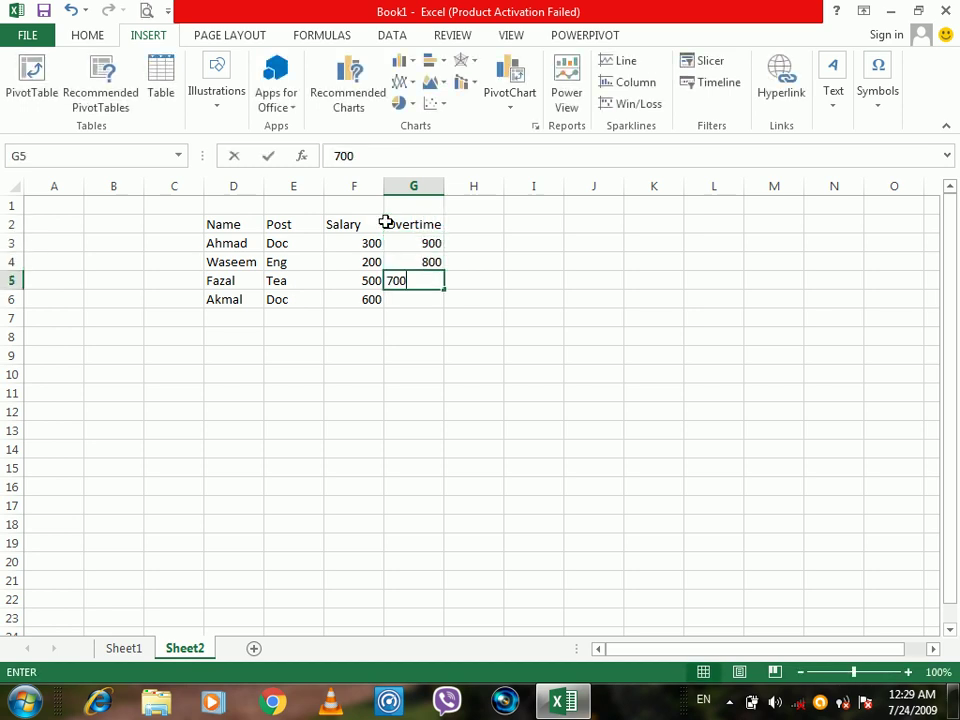
key("Return")
type("600")
key("Return")
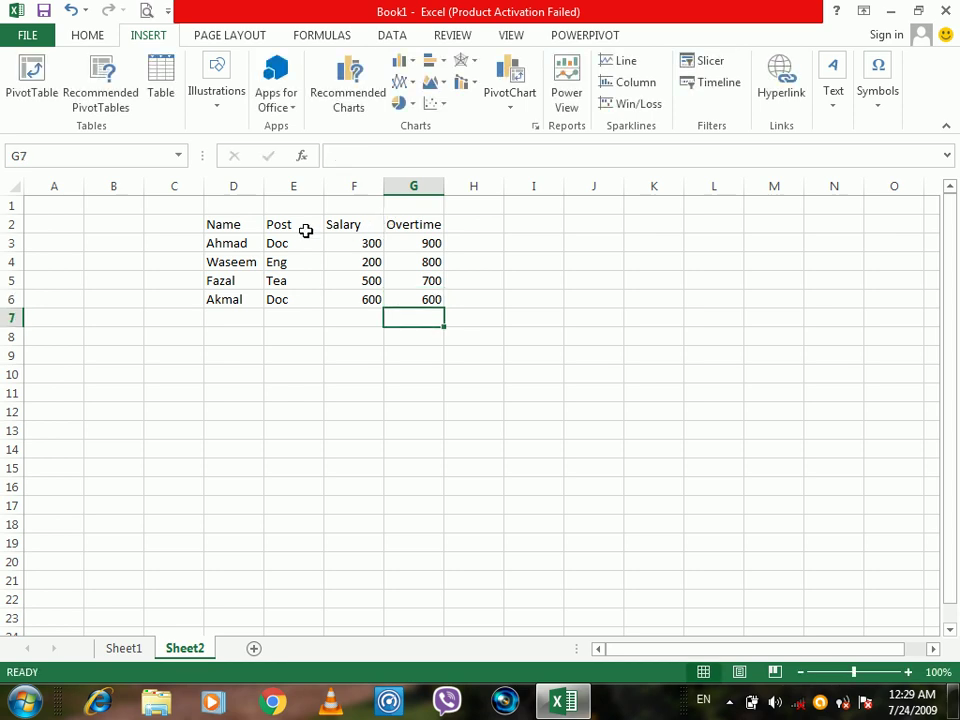
Copy the staff rows D3:G6 and paste them below the table at D7 and D11
left_click_drag(245, 240, 413, 299)
key("ctrl+c")
left_click(244, 319)
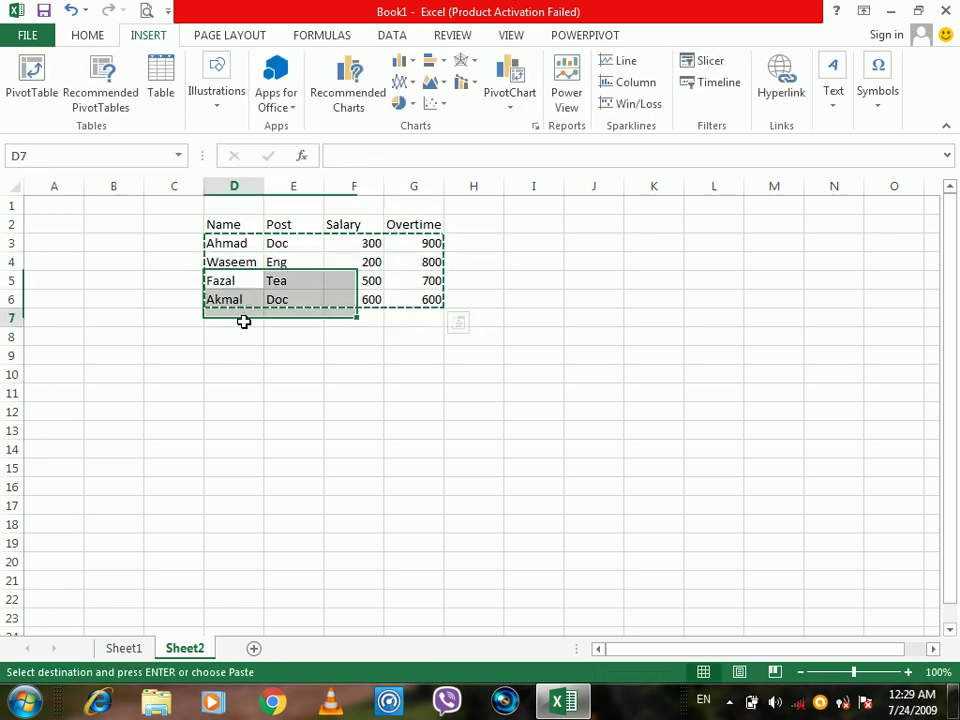
key("ctrl+v")
left_click(248, 396)
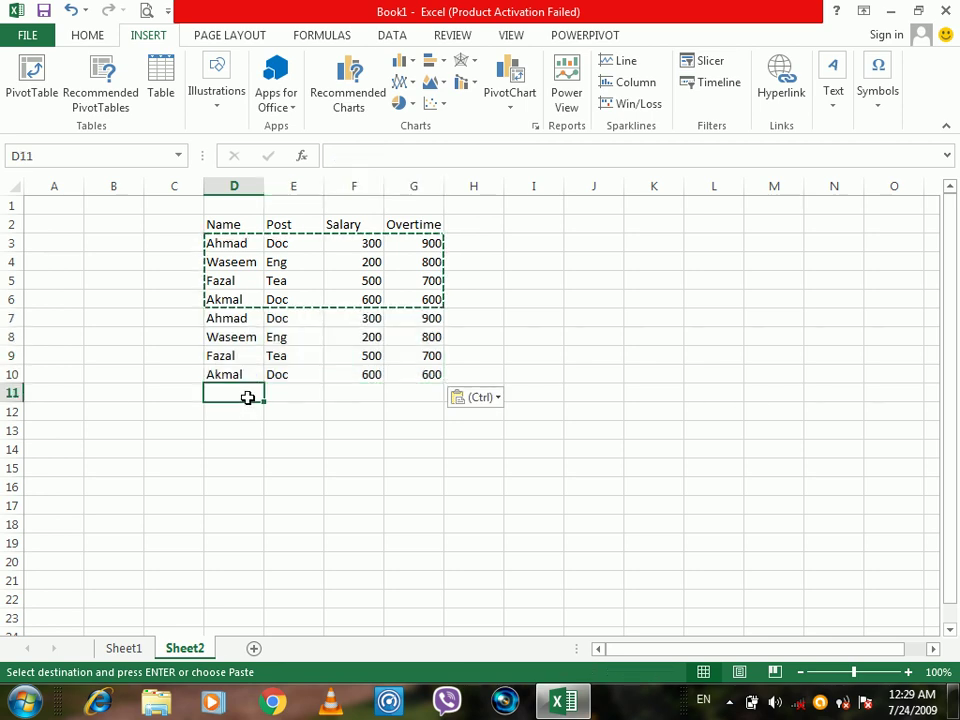
key("ctrl+v")
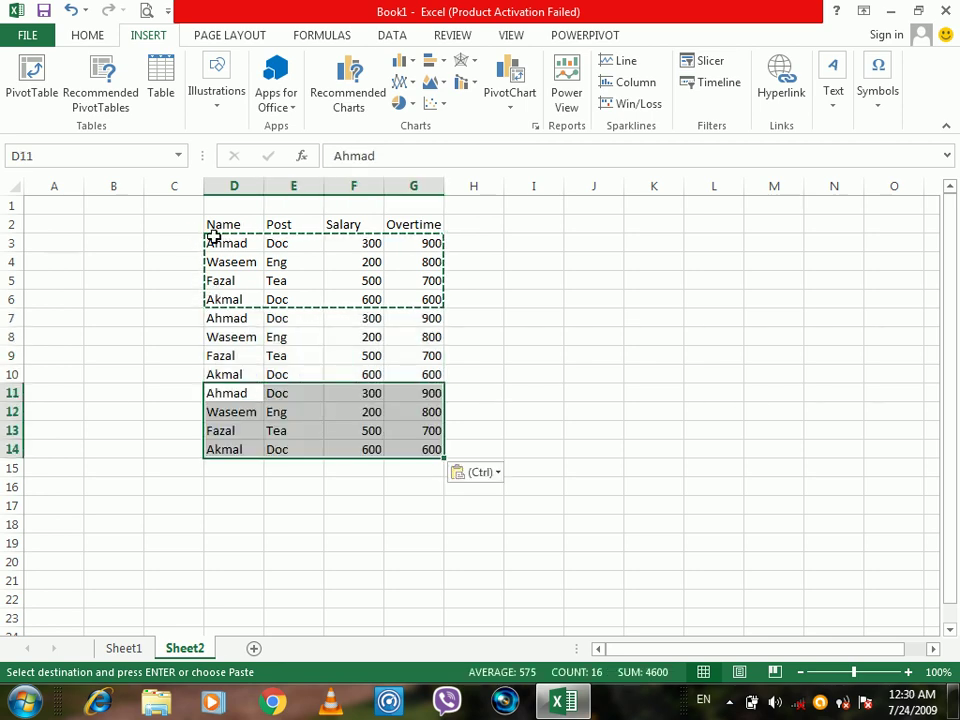
Insert a PivotTable based on D2:G15 on a new worksheet
left_click(257, 230)
left_click_drag(257, 230, 426, 455)
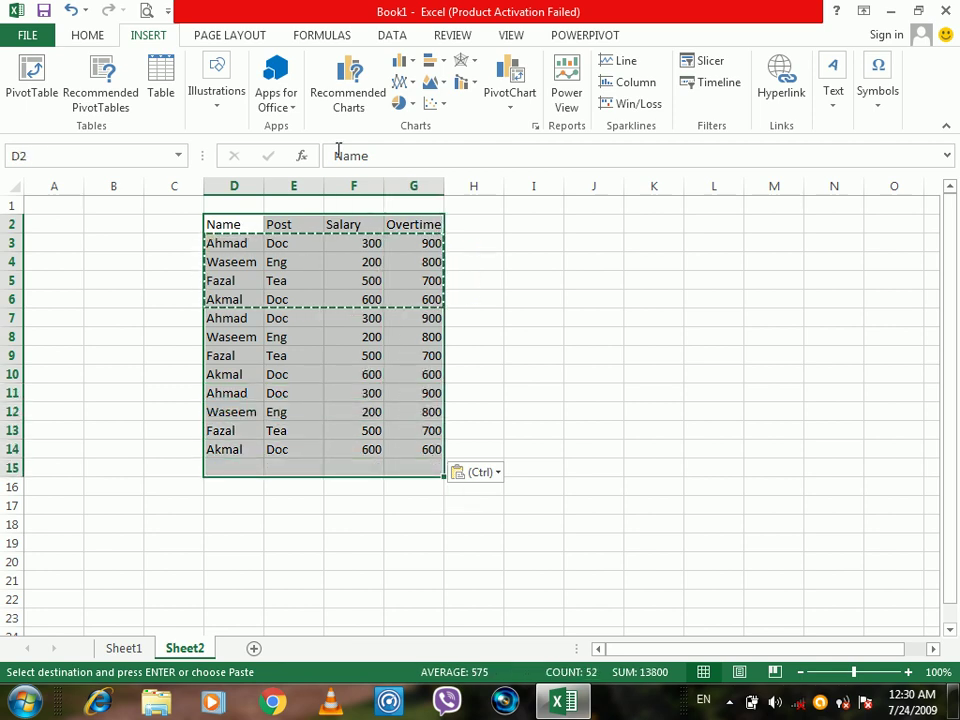
left_click(32, 75)
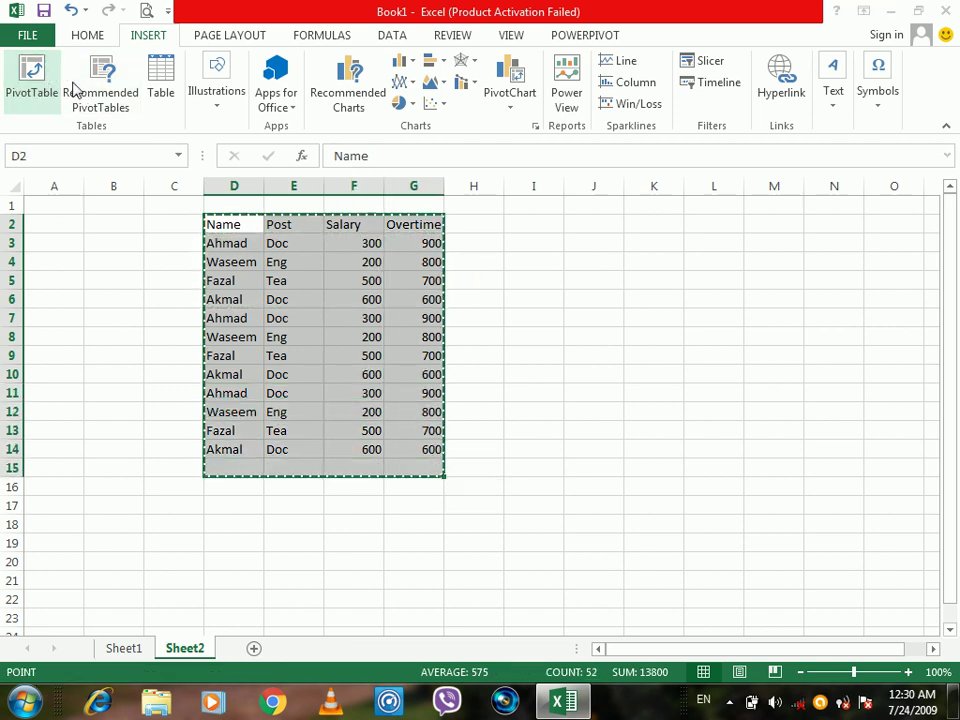
left_click(635, 336)
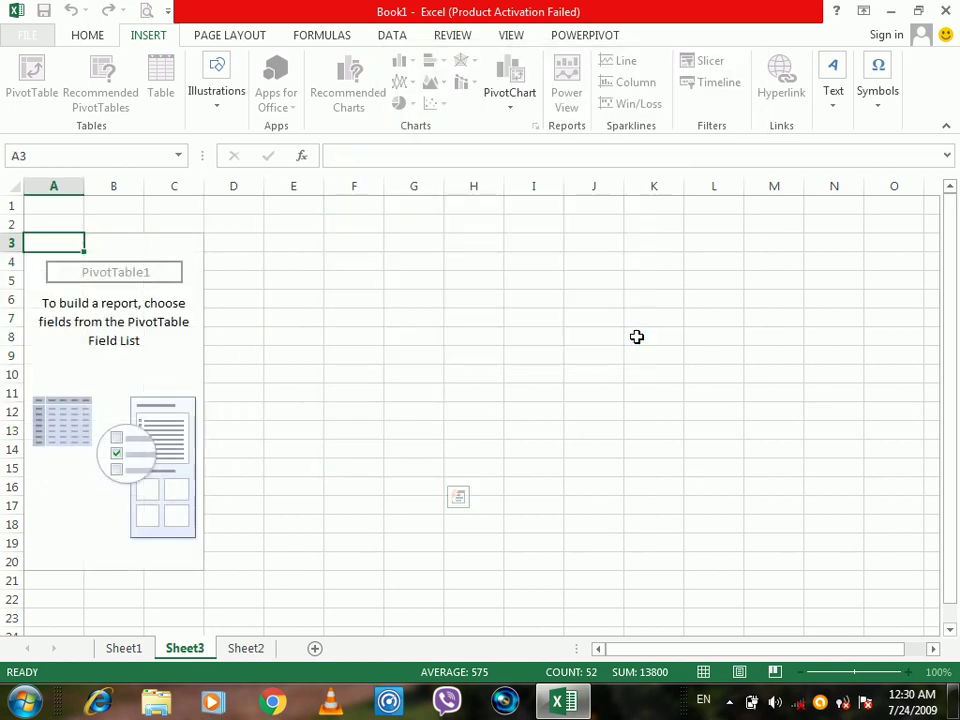
Lay out the PivotTable with Post as filter, Name as rows, and Overtime and Salary as values
left_click_drag(756, 266, 774, 498)
left_click_drag(760, 319, 884, 587)
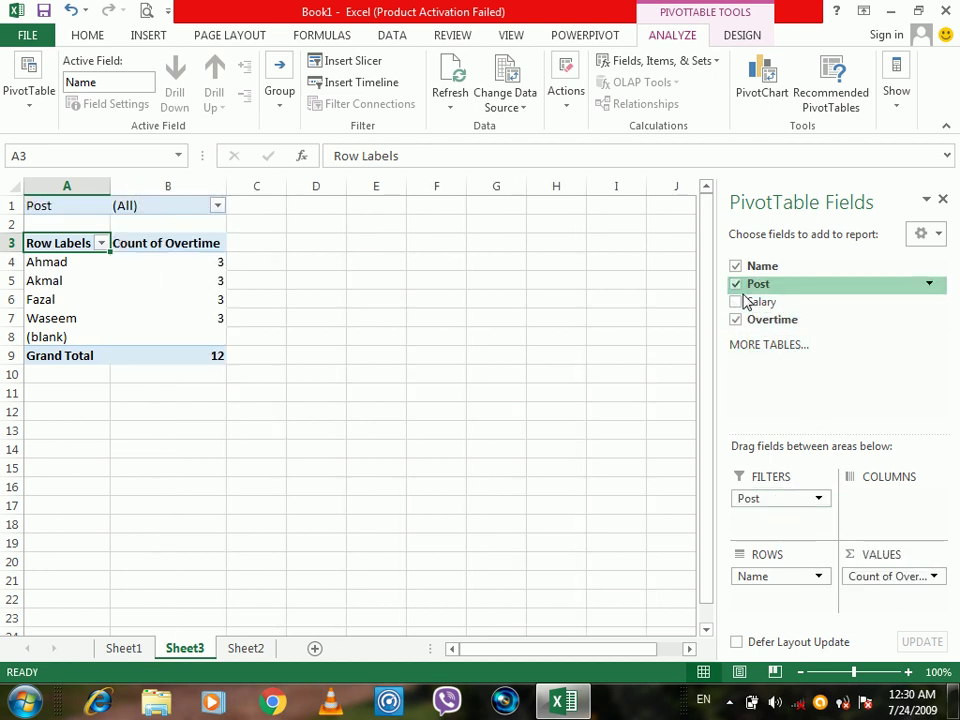
left_click_drag(741, 302, 909, 609)
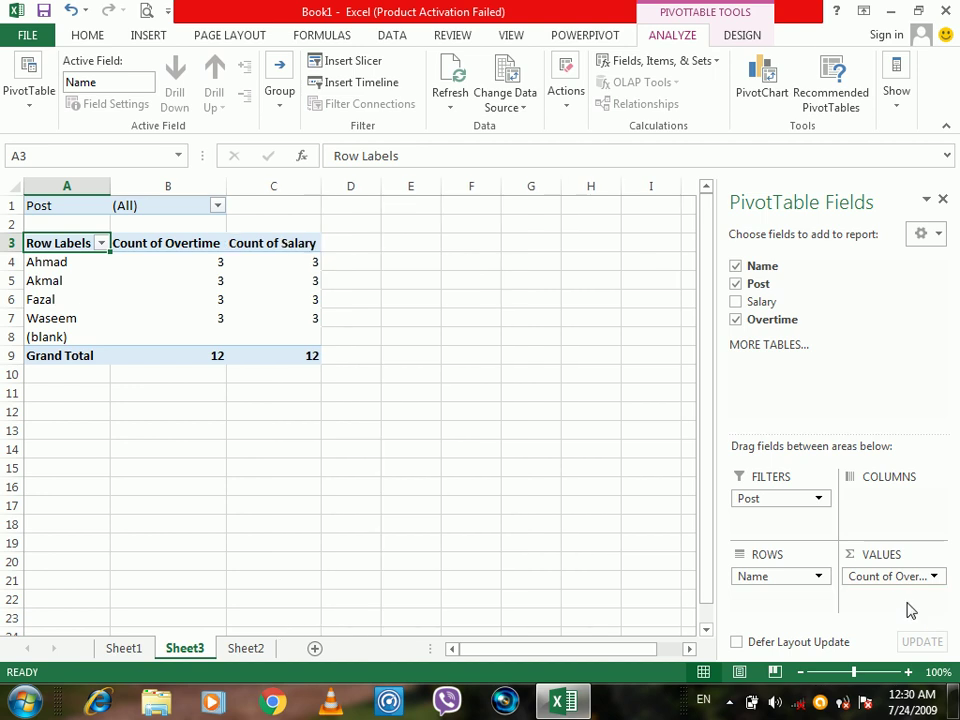
Insert slicers for the PivotTable's Name, Post, Salary and Overtime fields
left_click(150, 35)
left_click(707, 60)
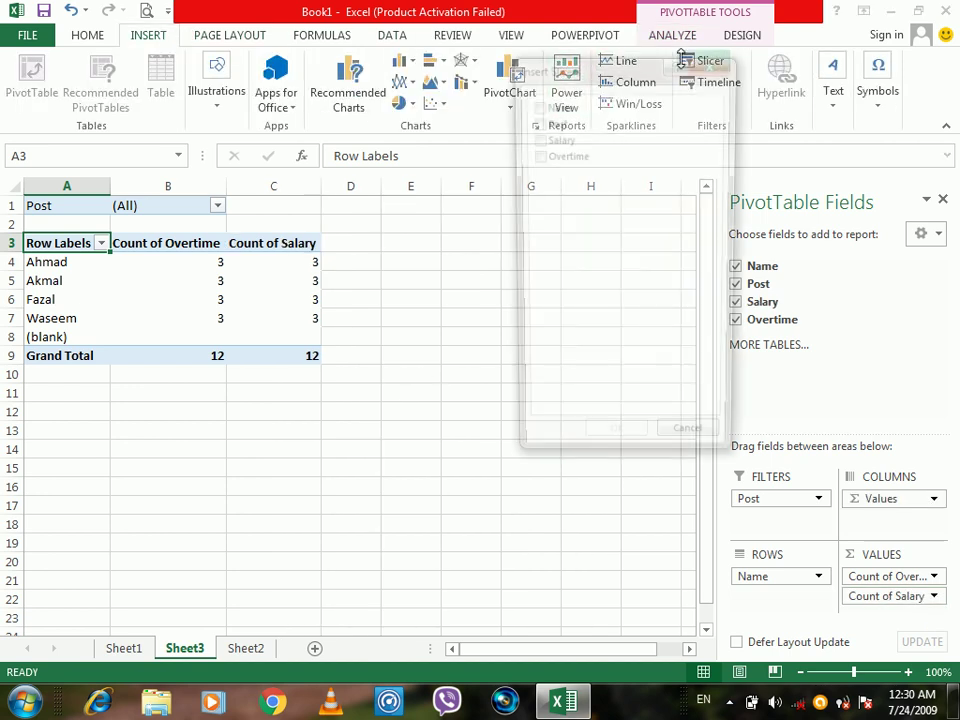
left_click(534, 107)
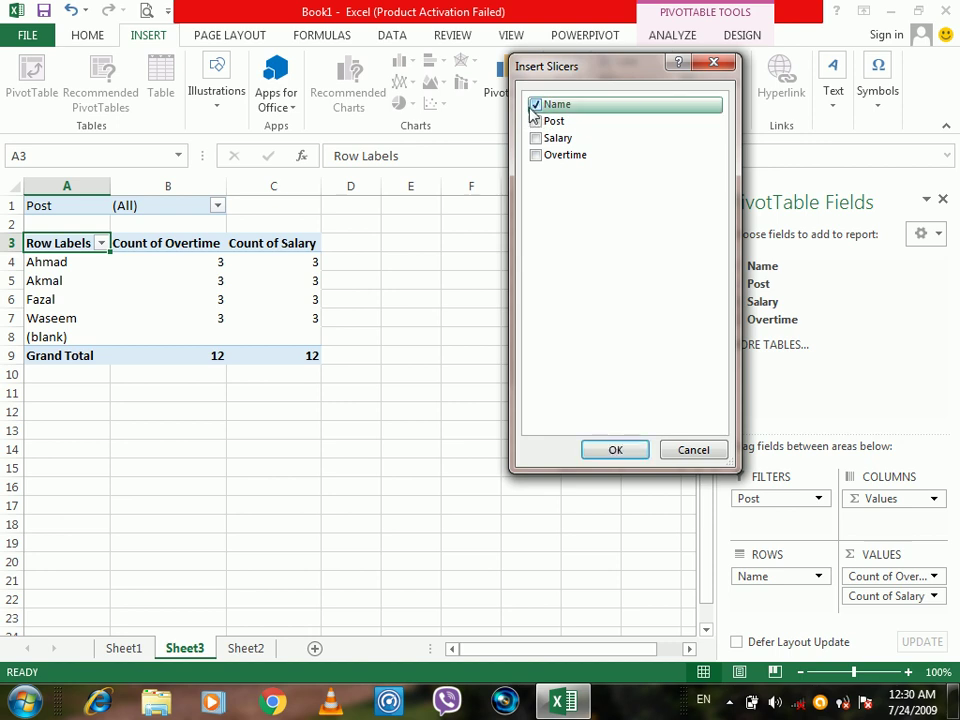
left_click(536, 138)
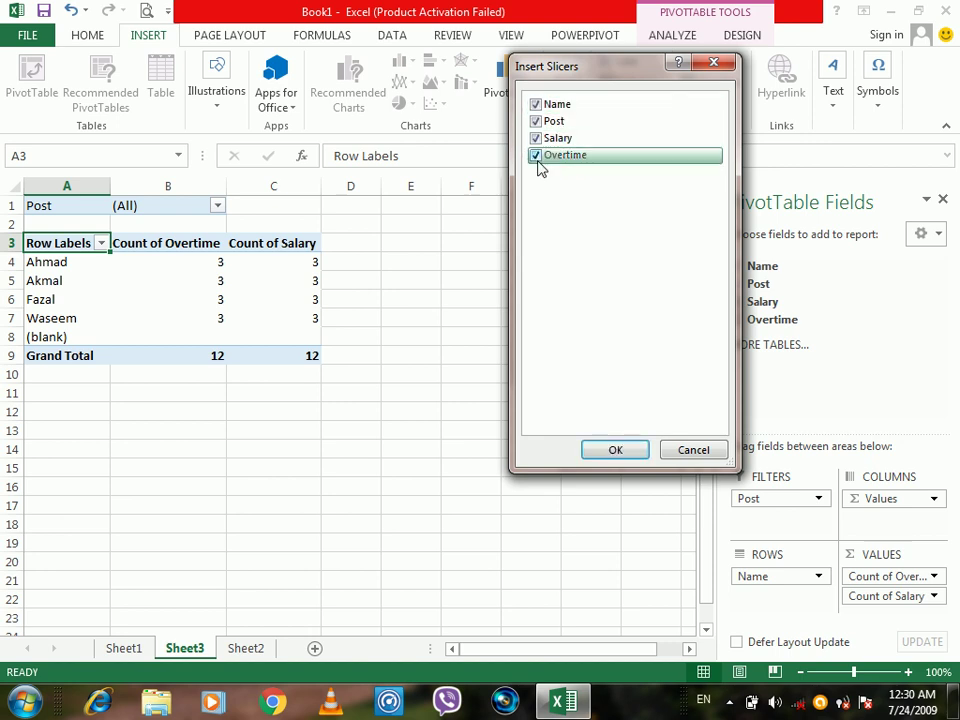
left_click(615, 450)
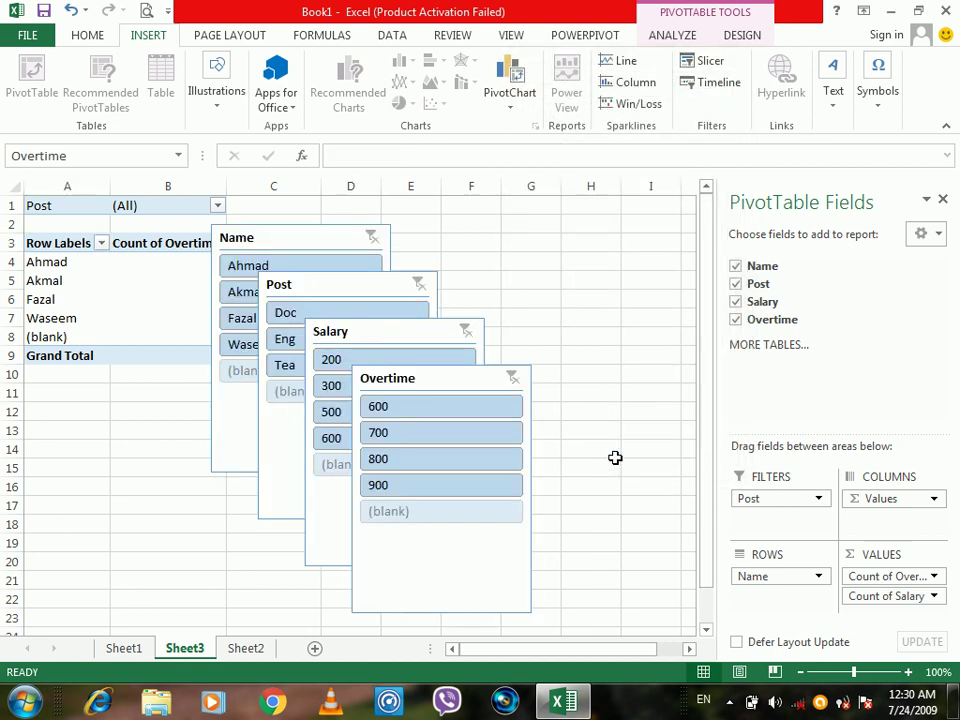
Filter the PivotTable with the slicers by the first listed name and the post Eng, trying Overtime 600 and clearing that filter
left_click(243, 270)
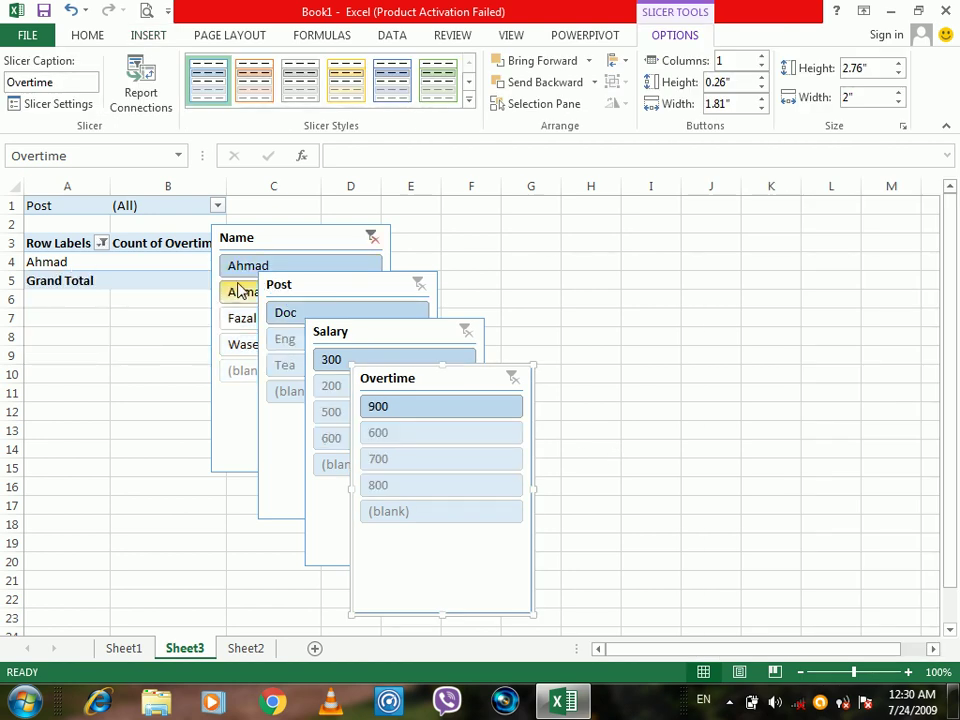
left_click(285, 339)
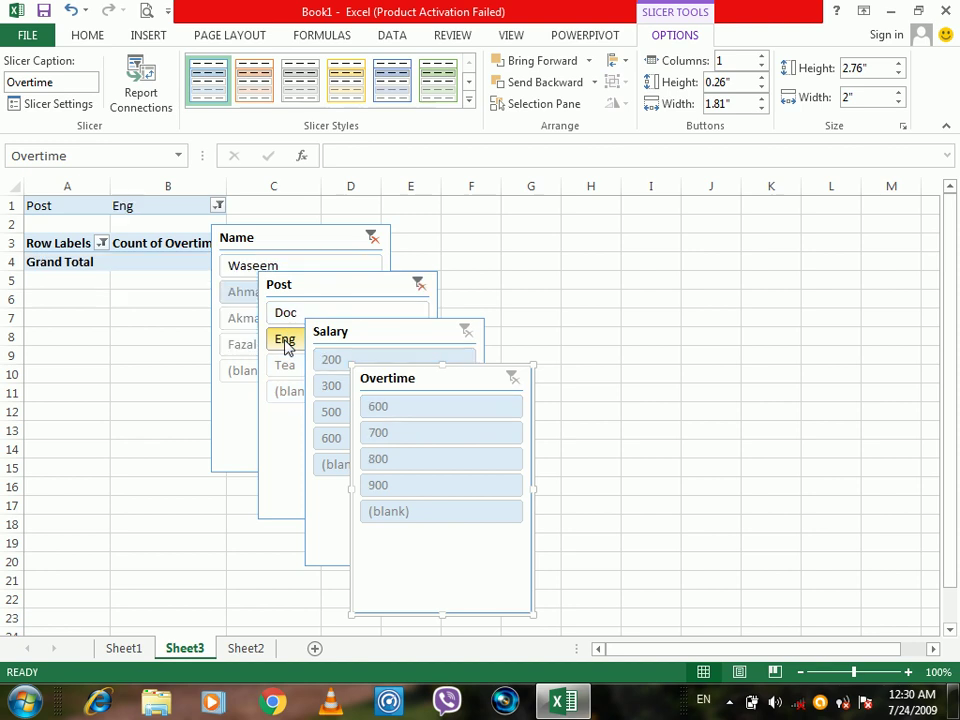
left_click(381, 408)
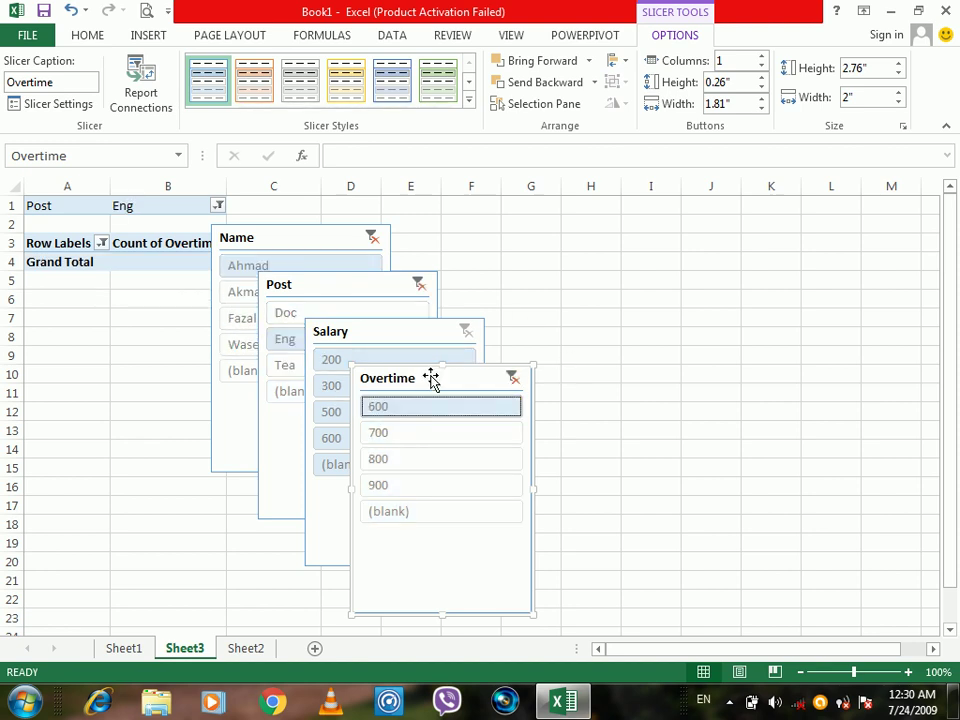
left_click(512, 378)
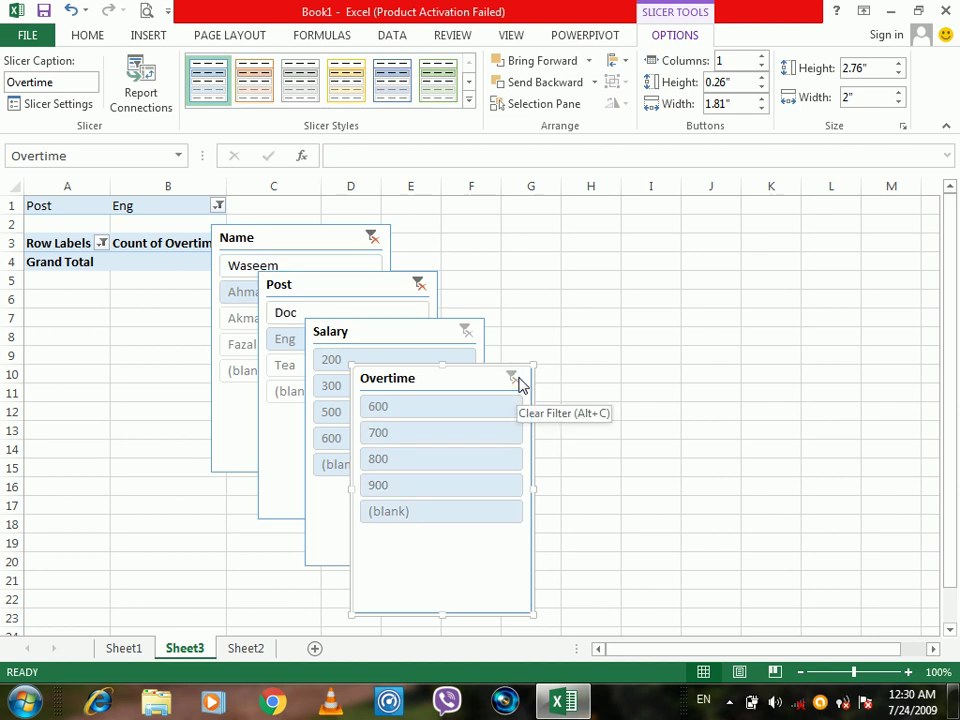
Delete the Post, Name, Salary and Overtime slicers from the PivotTable sheet
left_click(350, 288)
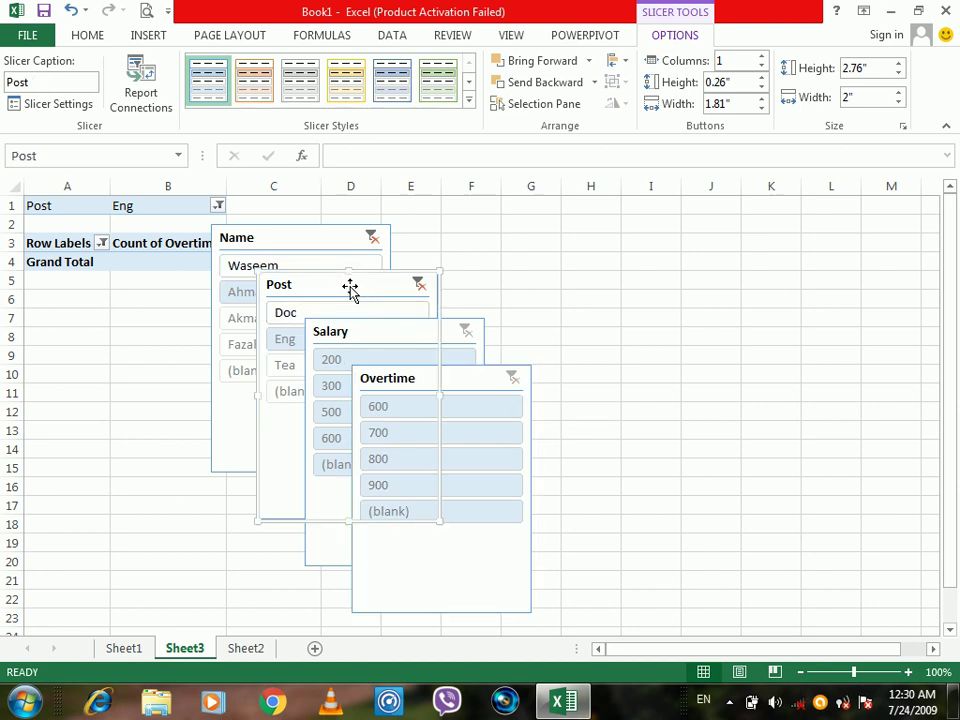
key("Delete")
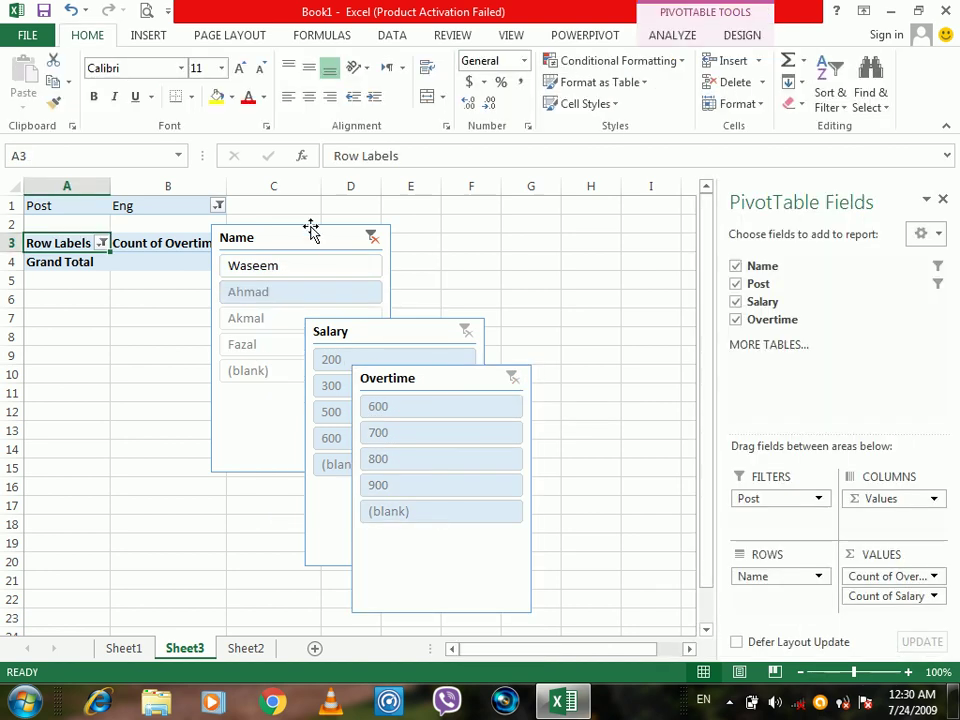
left_click(312, 231)
key("Delete")
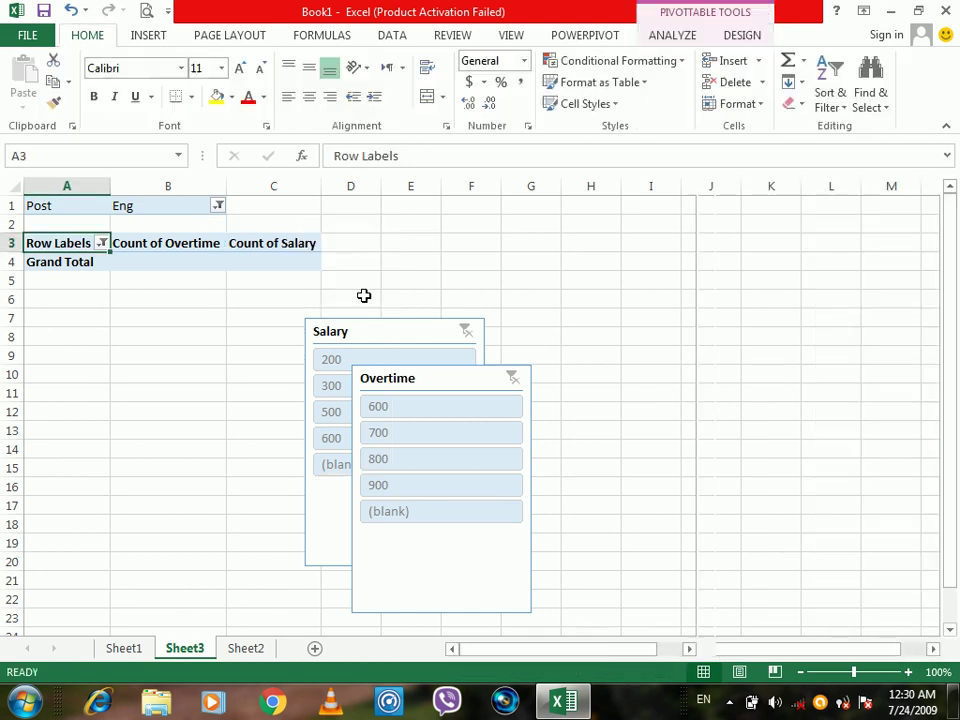
left_click(379, 329)
key("Delete")
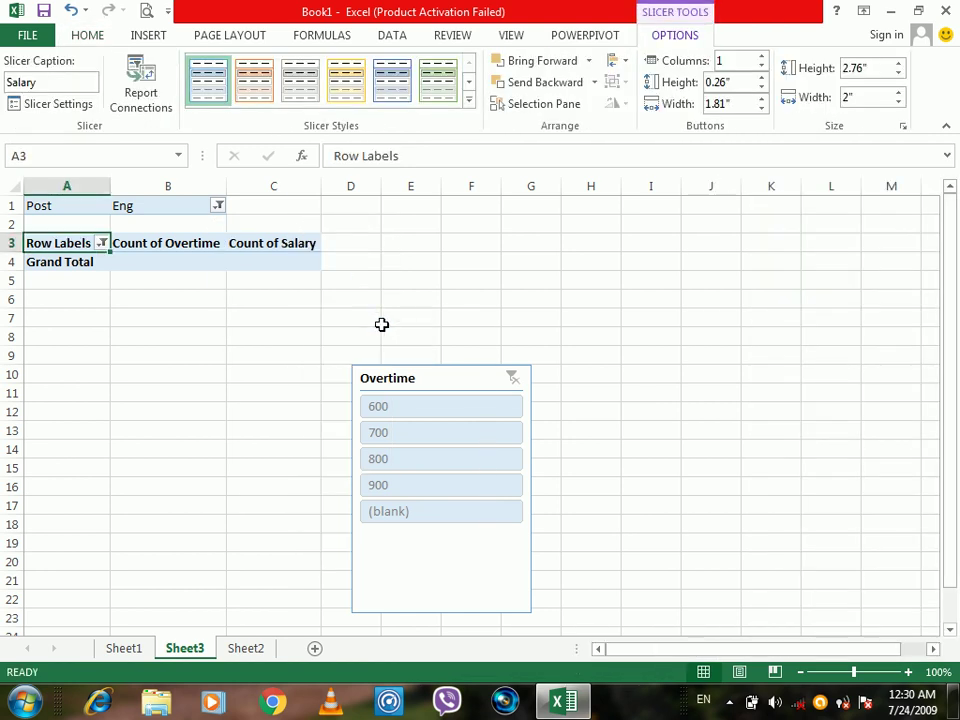
left_click(428, 368)
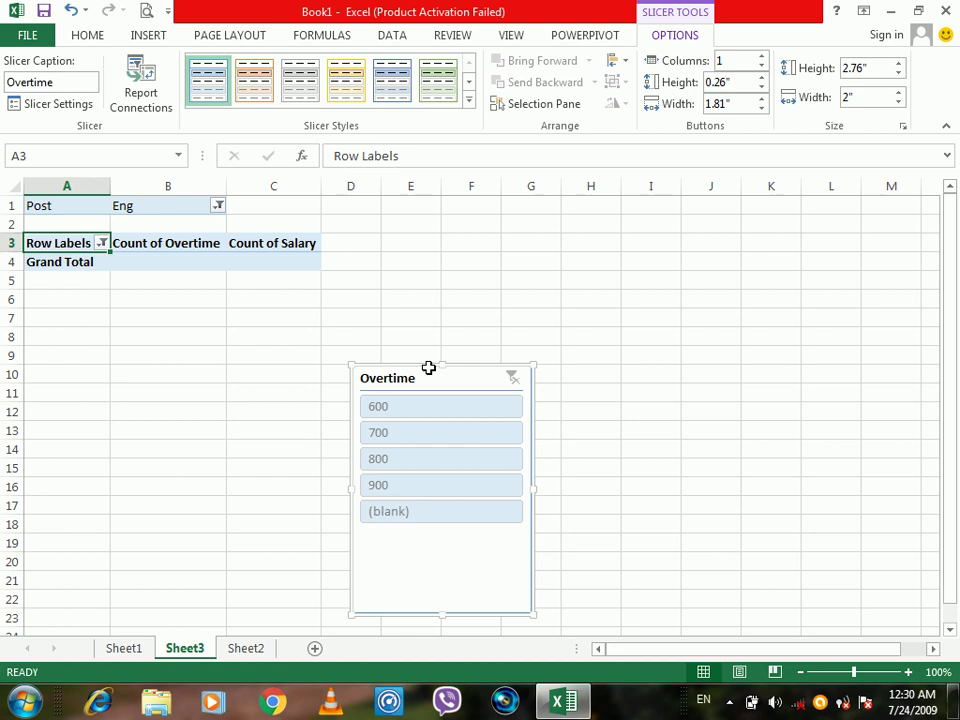
key("Delete")
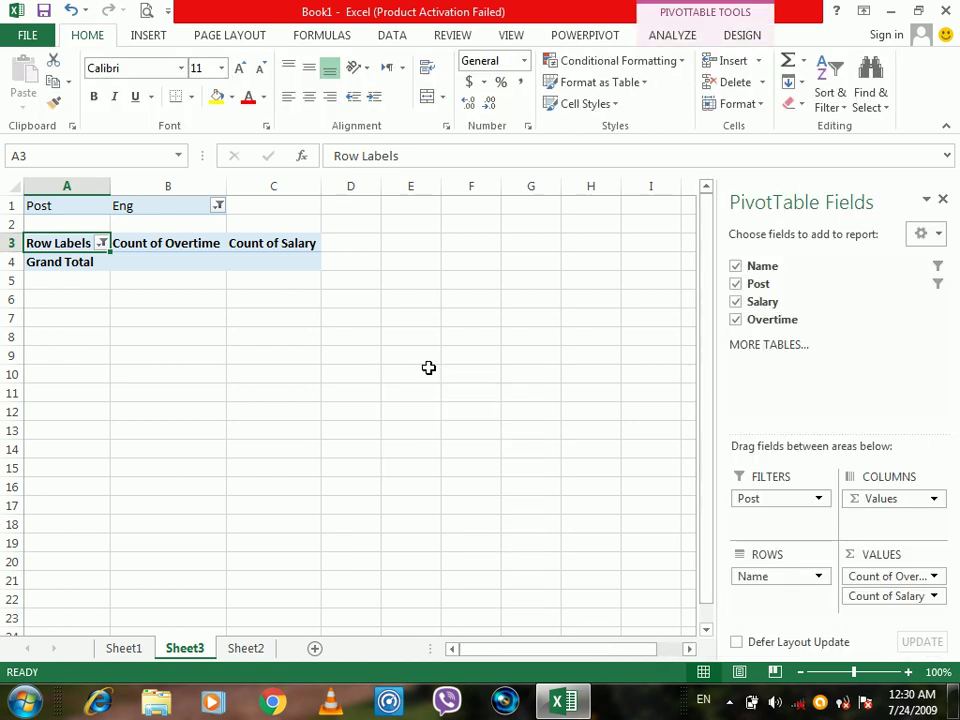
Select all names in the PivotTable's Row Labels filter
left_click(103, 243)
left_click(56, 425)
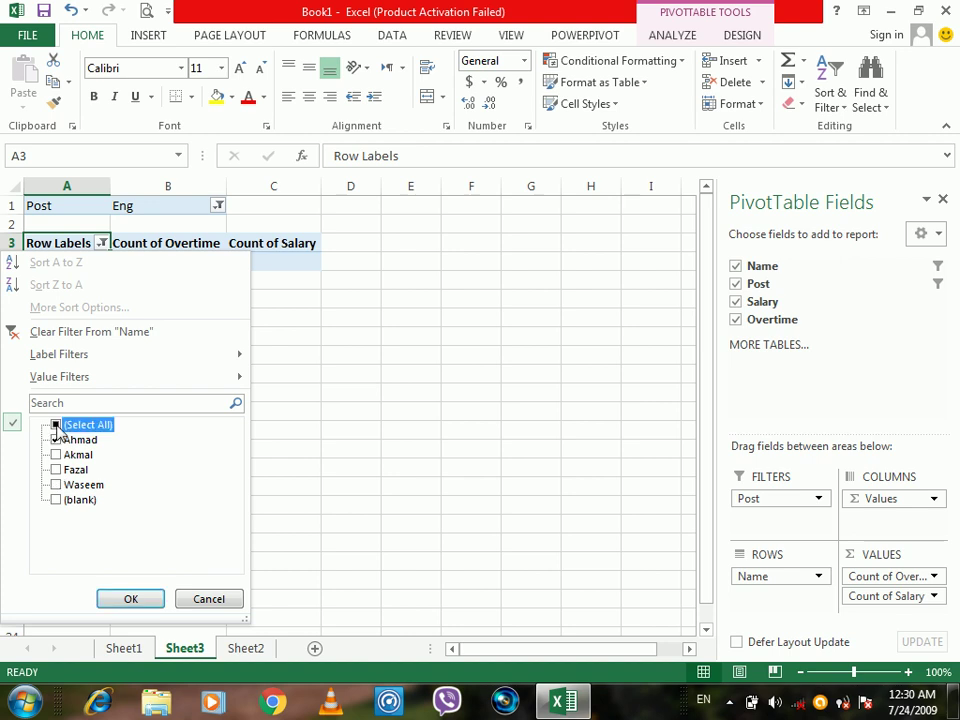
left_click(129, 598)
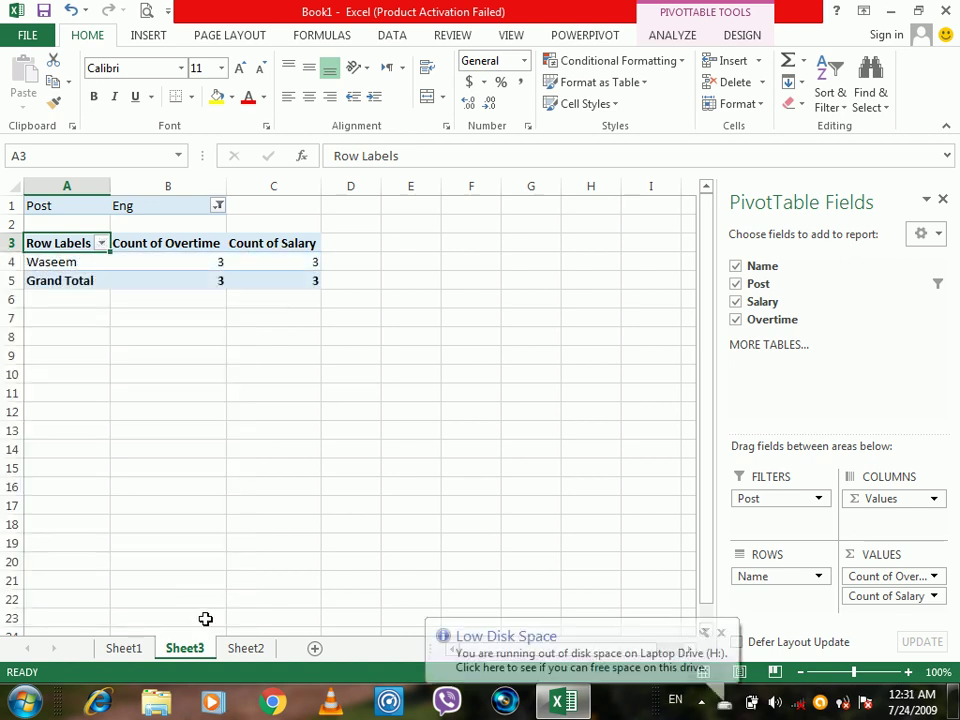
Try to insert a timeline for the salary table on Sheet2 using the PT Data connection
left_click(124, 650)
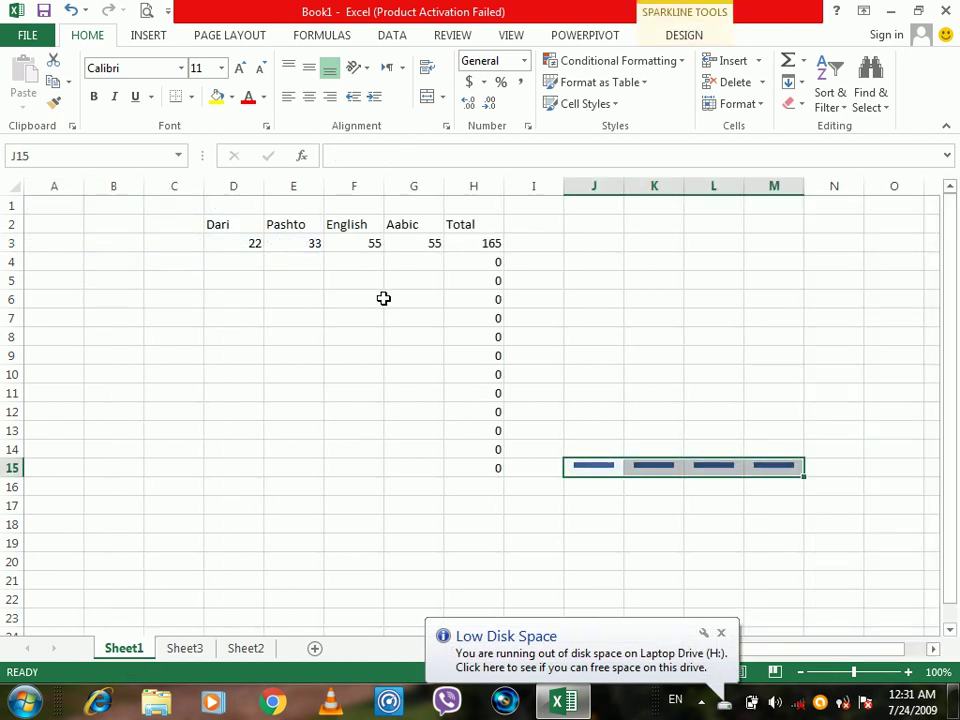
left_click(240, 655)
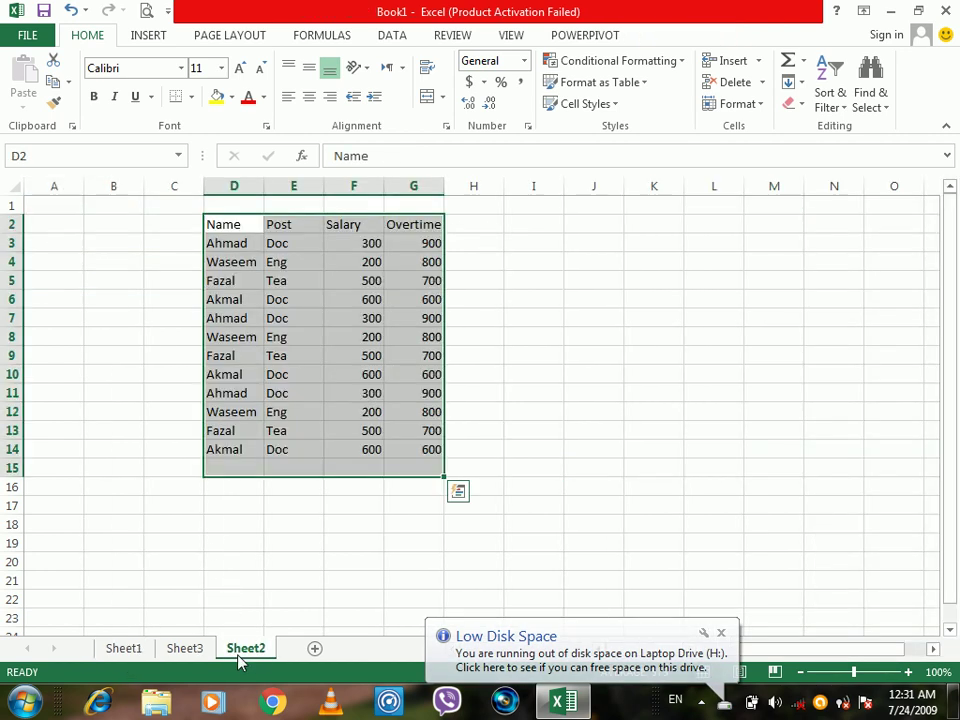
left_click(164, 37)
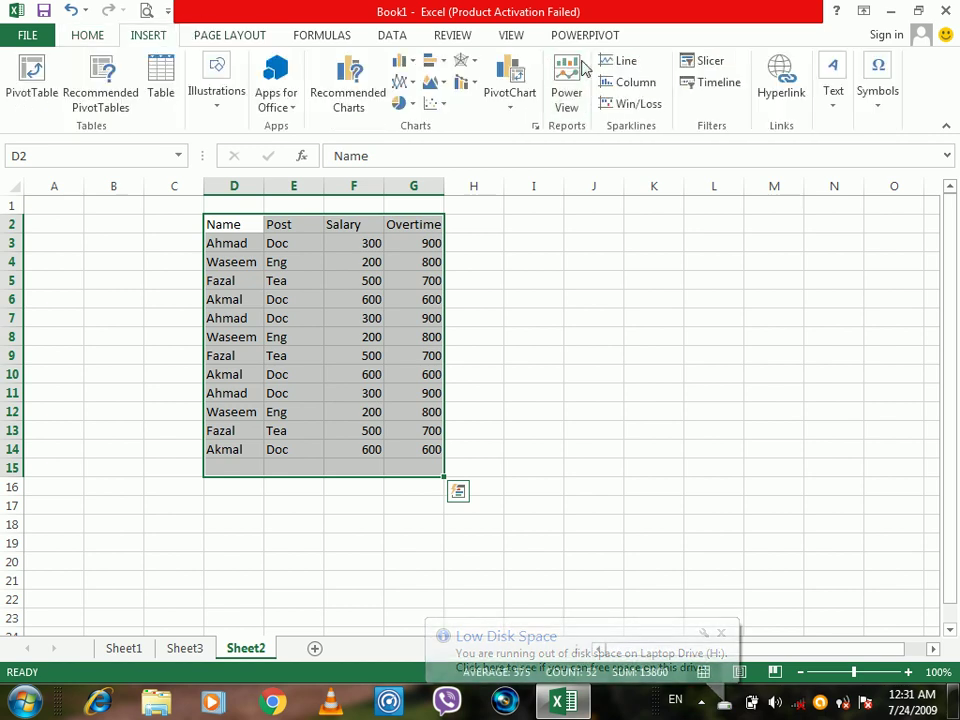
left_click(722, 88)
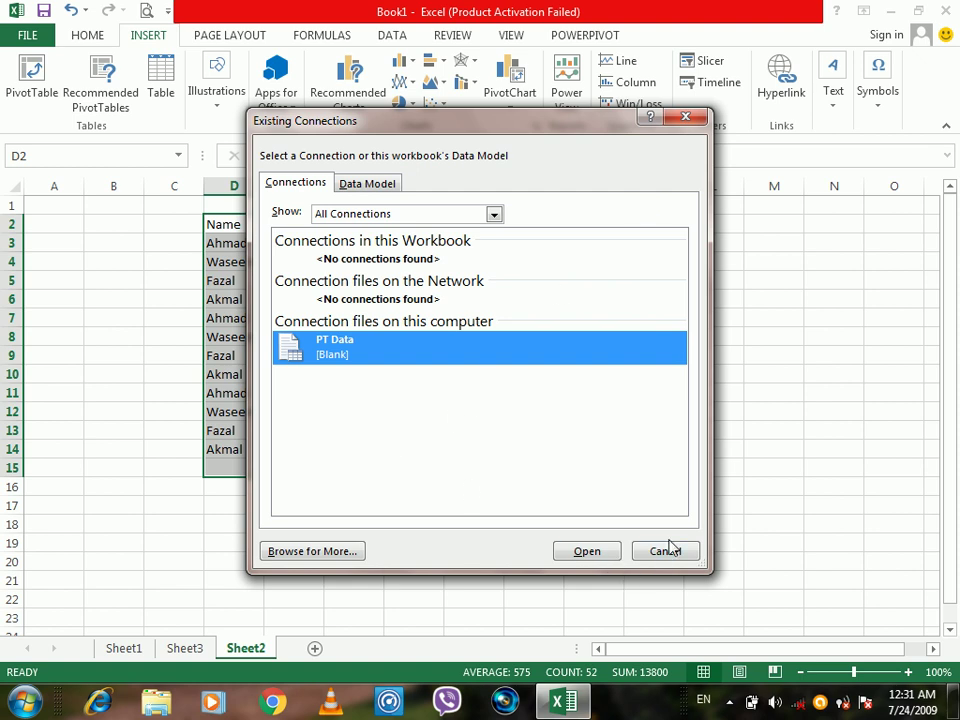
left_click(588, 551)
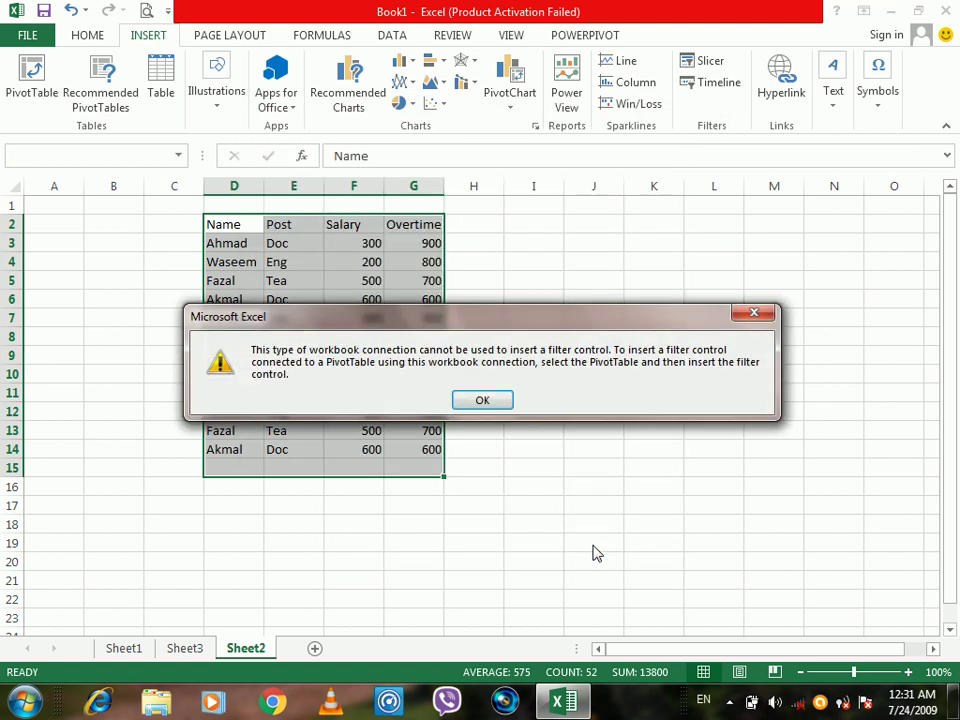
left_click(484, 401)
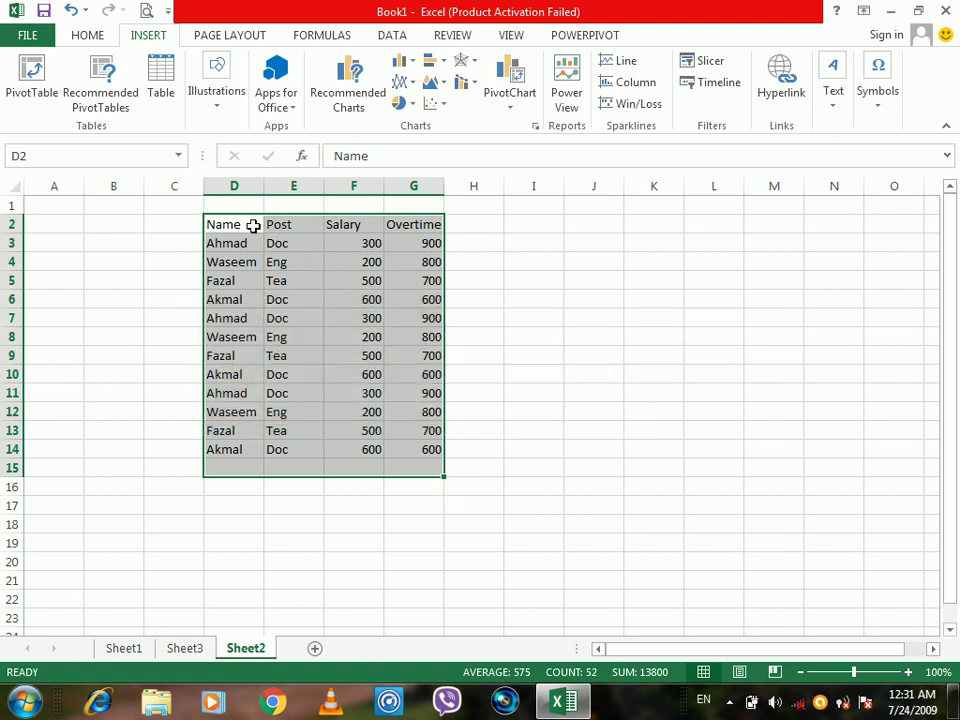
left_click_drag(240, 223, 398, 447)
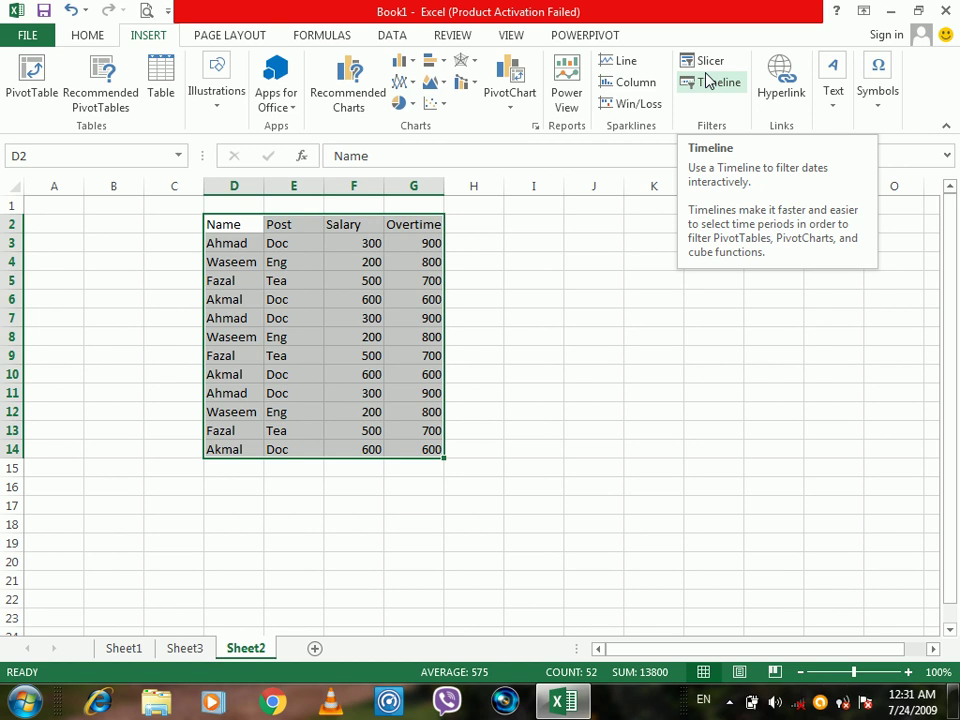
left_click(621, 266)
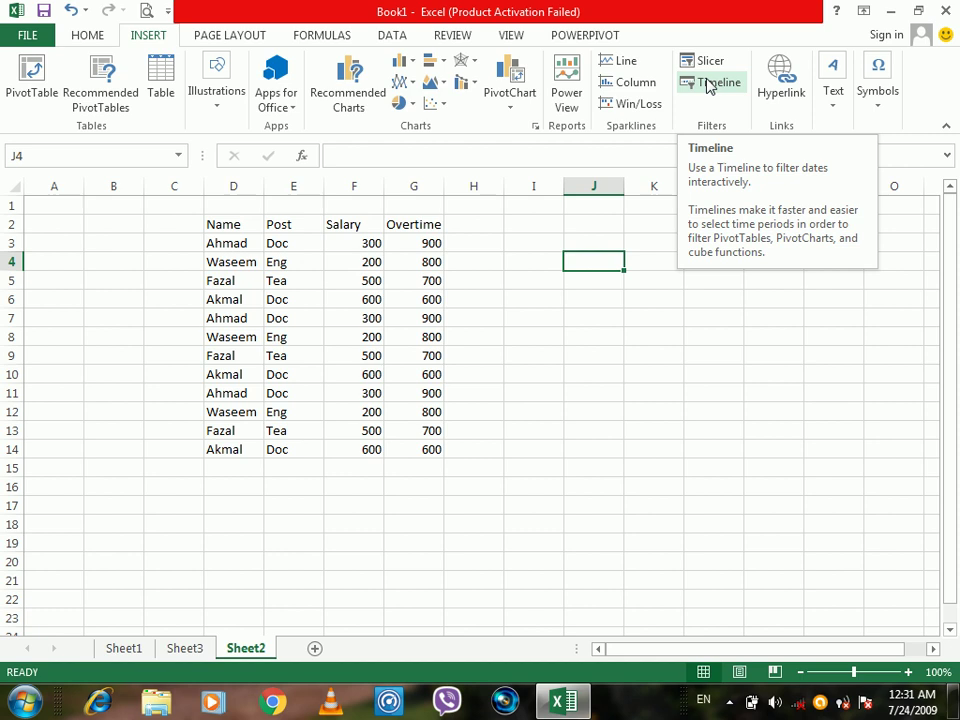
left_click(552, 246)
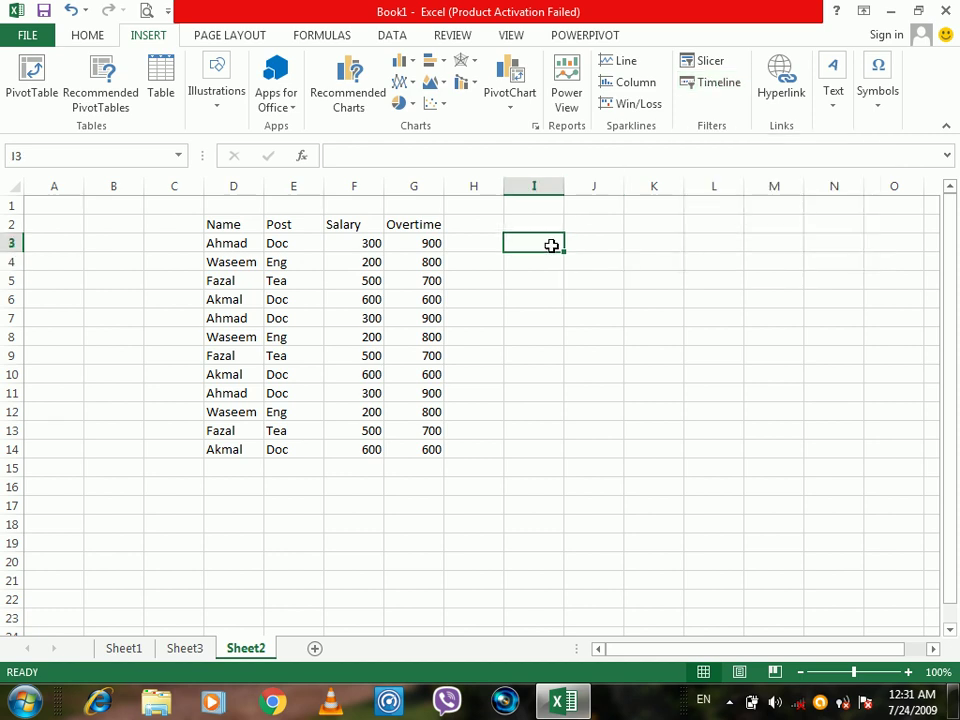
left_click(304, 224)
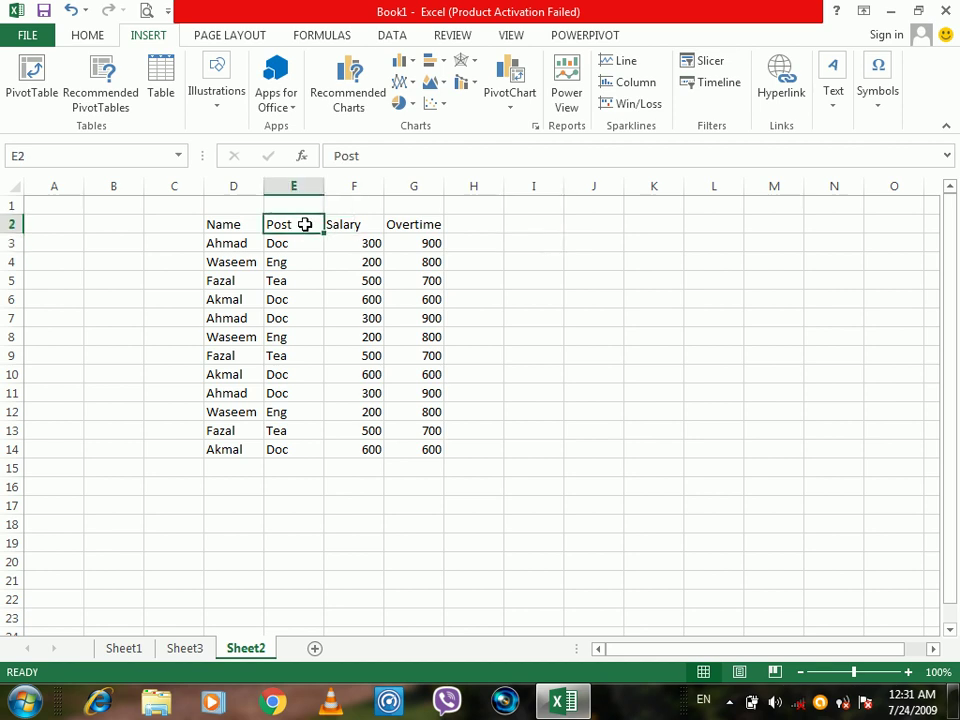
Enter the headers Name, Date and Salary in cells I5 to K5 of Sheet2
left_click(543, 273)
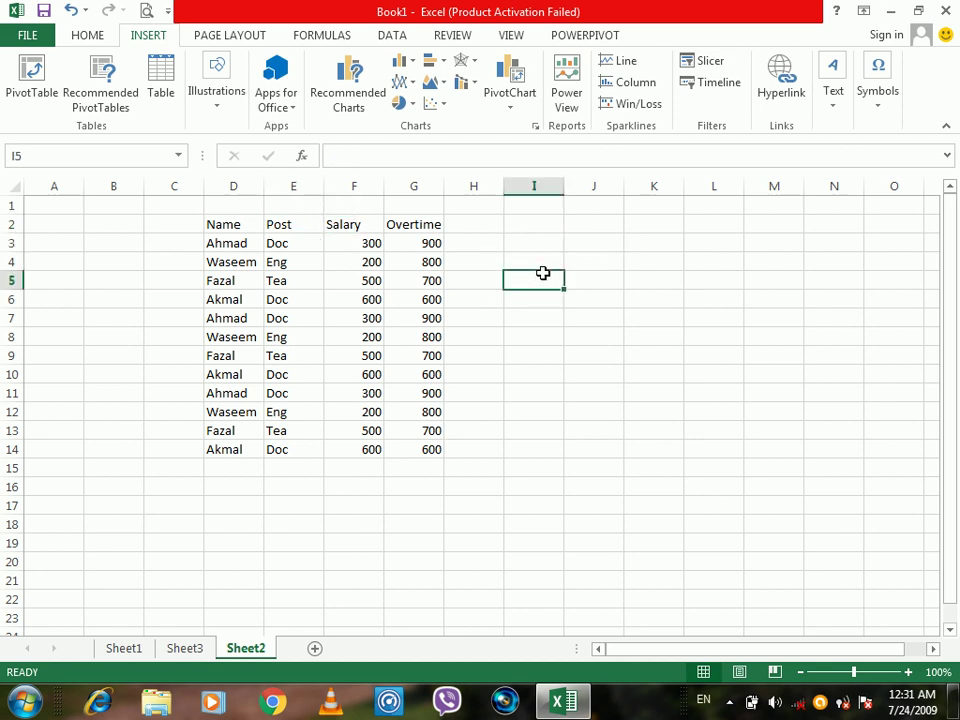
type("Name")
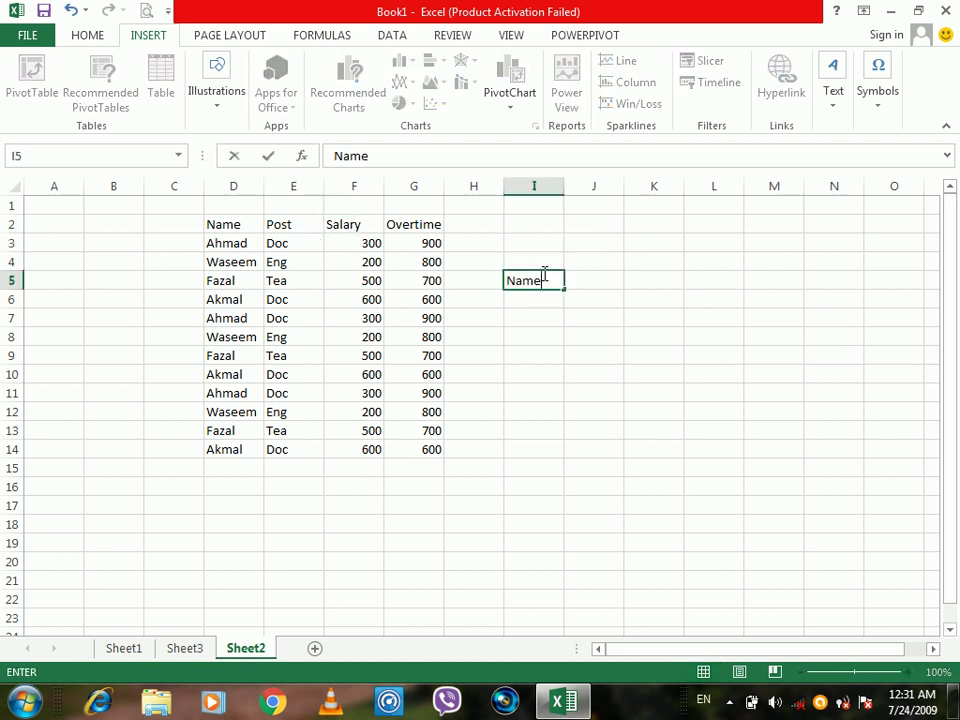
key("Tab")
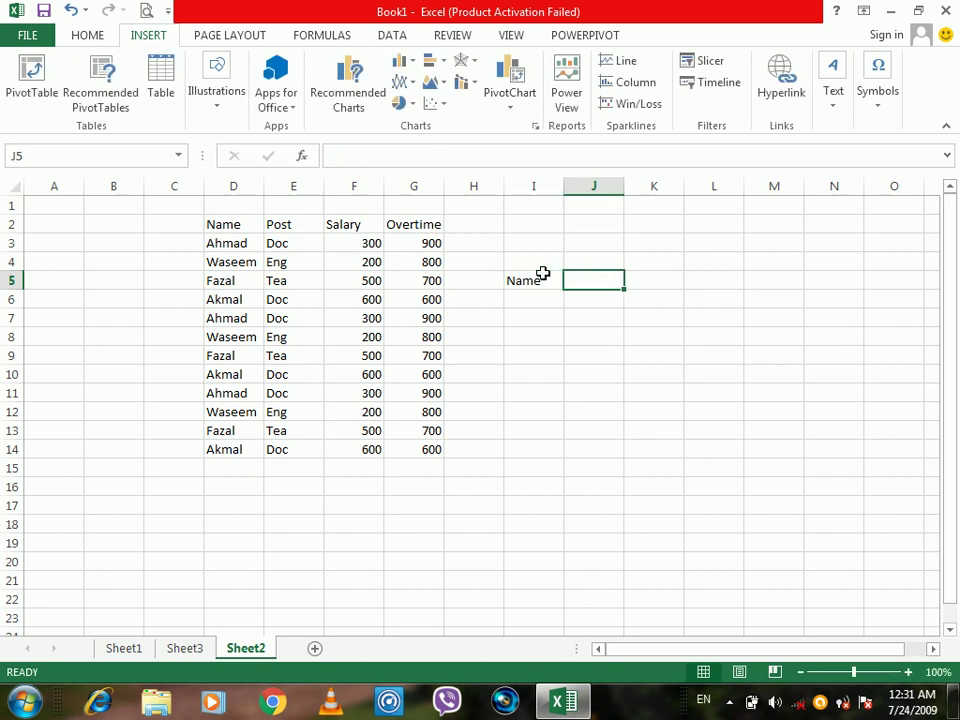
type("Date")
key("Tab")
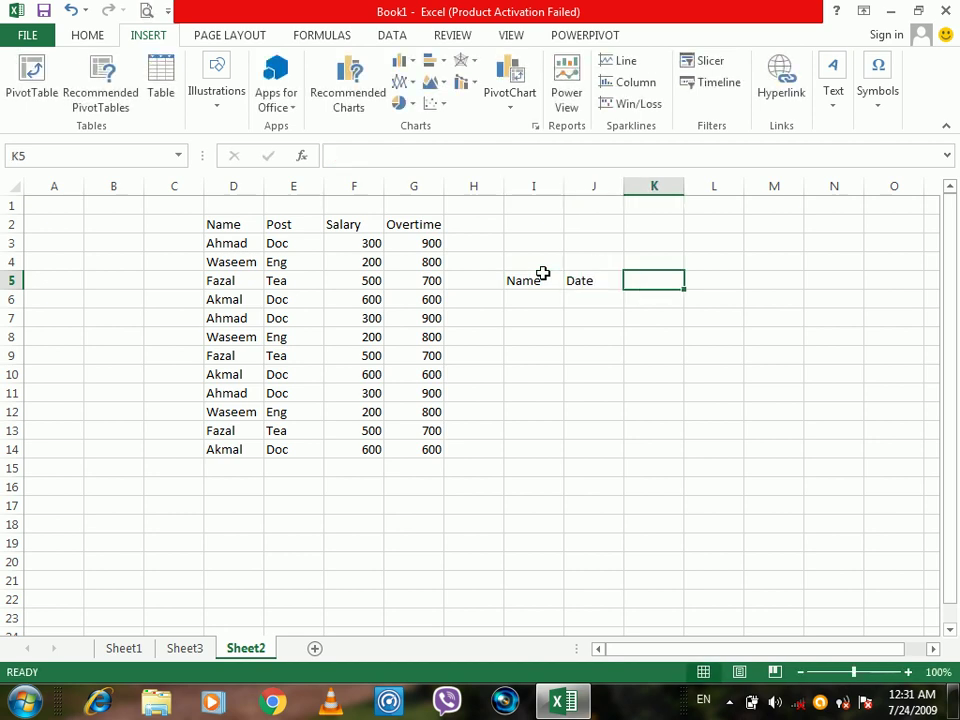
type("Salary")
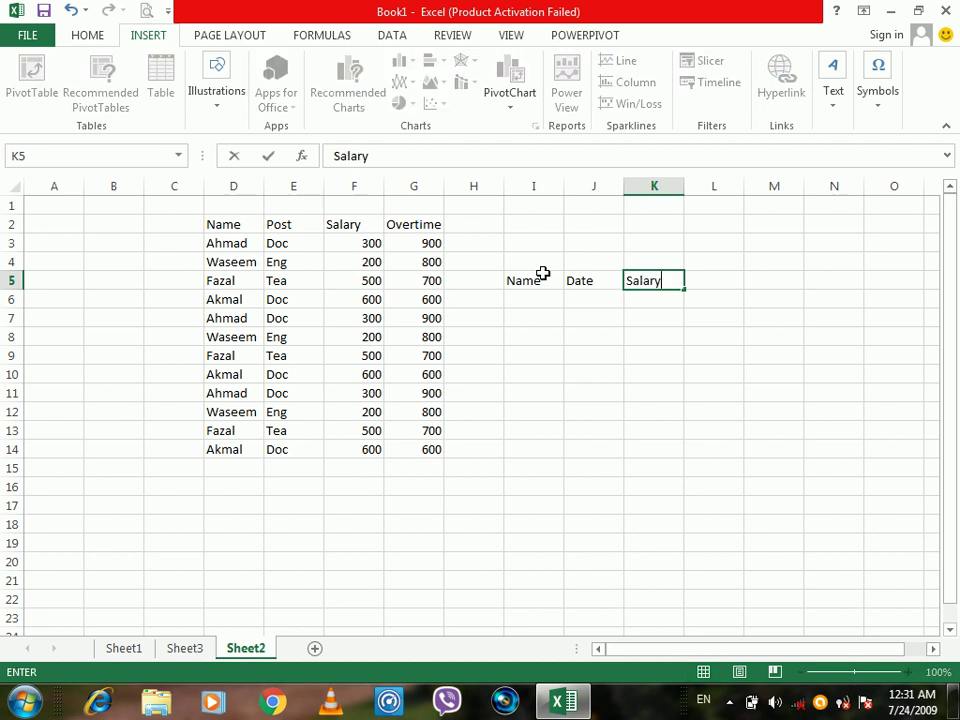
key("Return")
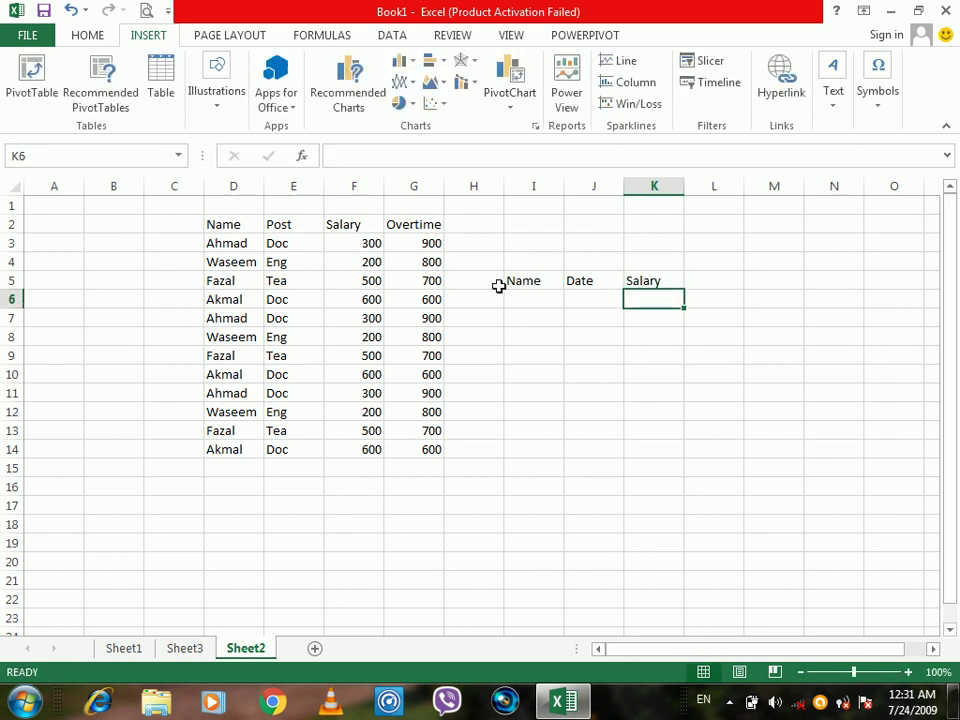
Copy the names in D3:D14 into the new table's Name column, starting at I6
left_click_drag(220, 235, 242, 448)
key("ctrl+c")
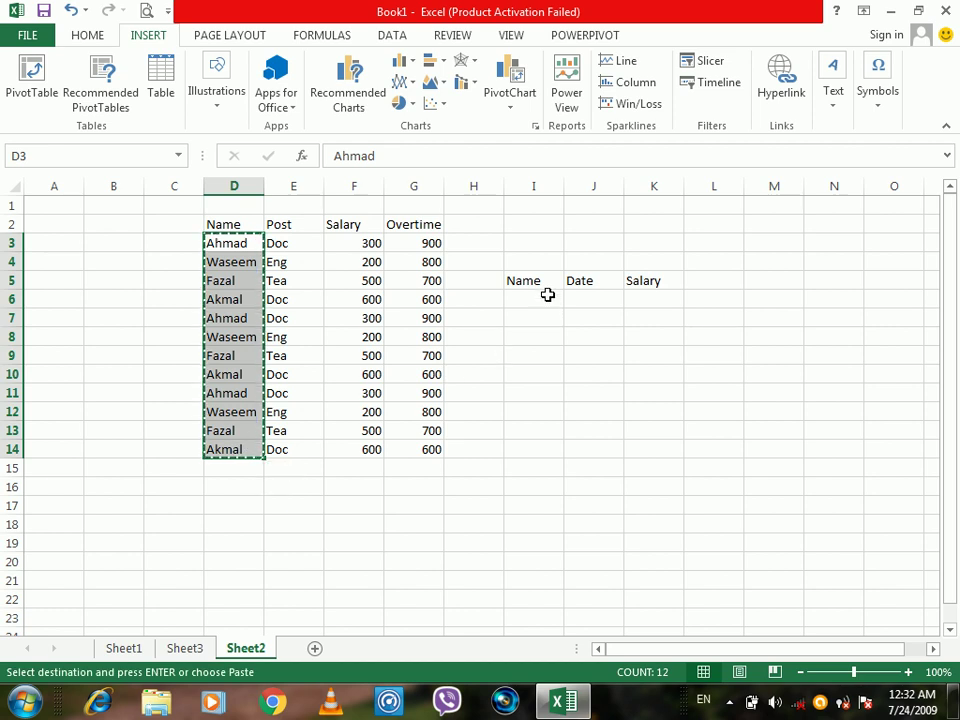
left_click(549, 296)
key("ctrl+v")
Enter the current date, 7/24/2009, in J6 and fill the date series down to J17
left_click(607, 298)
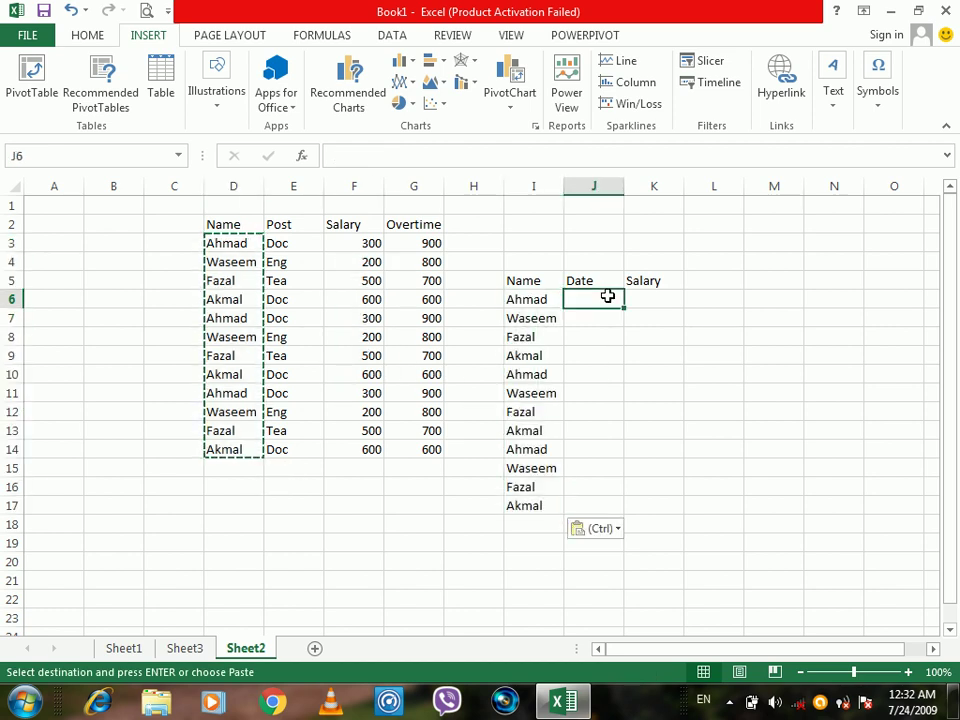
key("ctrl+semicolon")
key("Return")
left_click(617, 299)
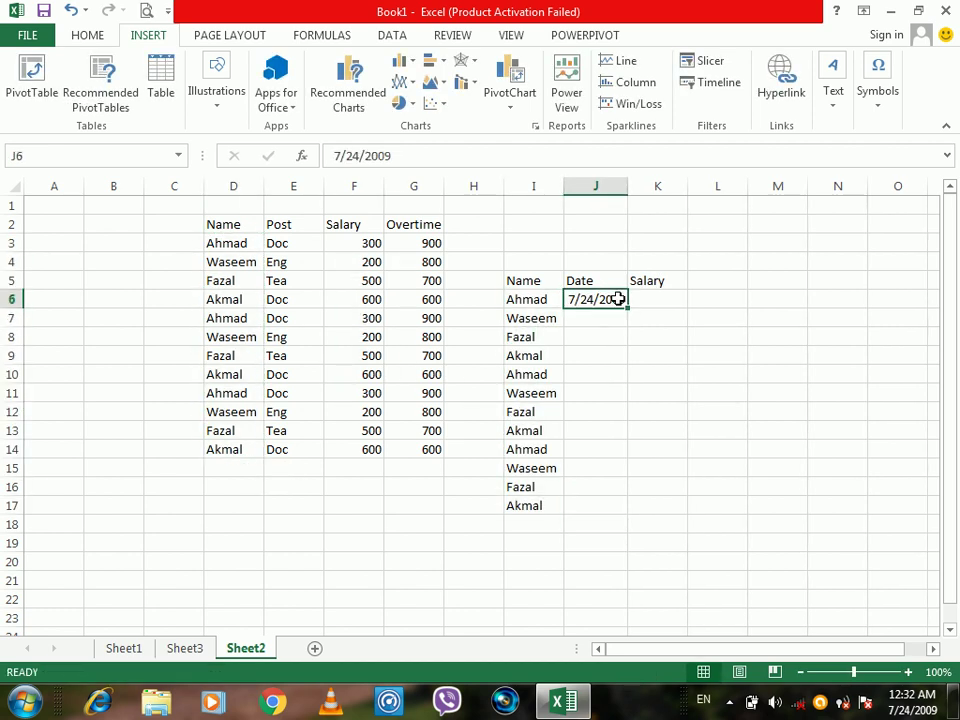
left_click_drag(628, 308, 612, 510)
Copy the salaries in F3:F14 into the new table's Salary column, starting at K6
left_click_drag(375, 243, 373, 452)
key("ctrl+c")
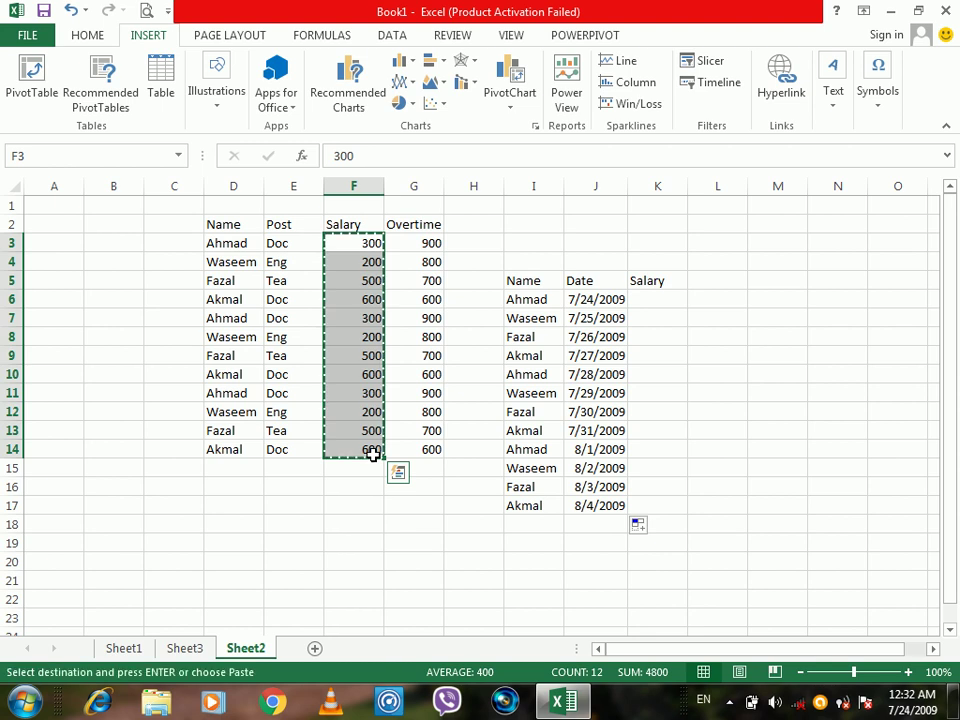
left_click(651, 304)
key("ctrl+v")
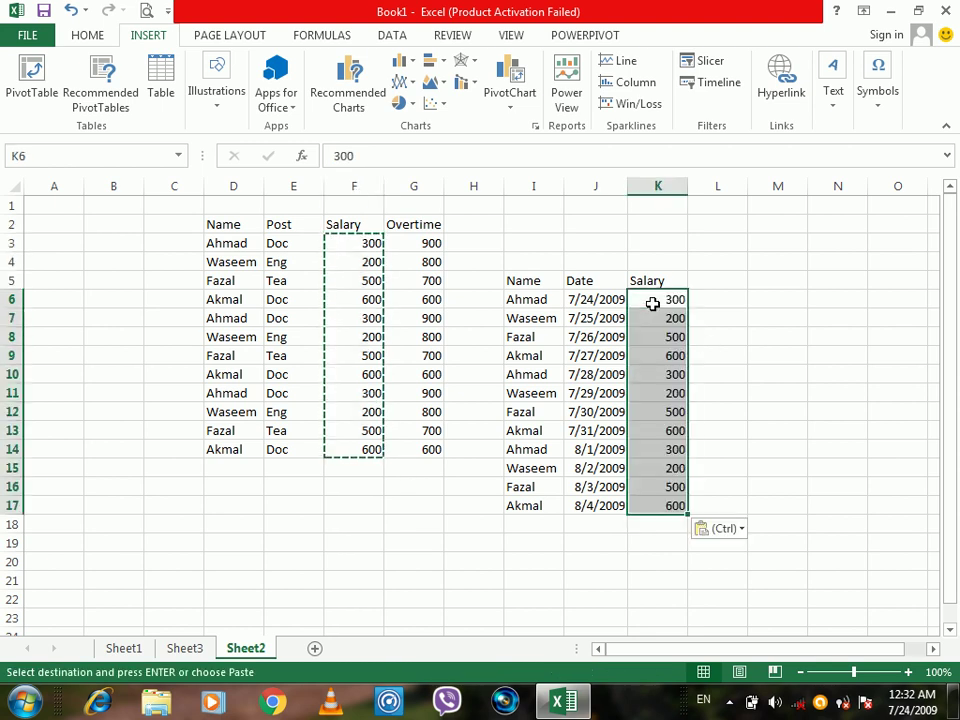
left_click_drag(553, 281, 671, 507)
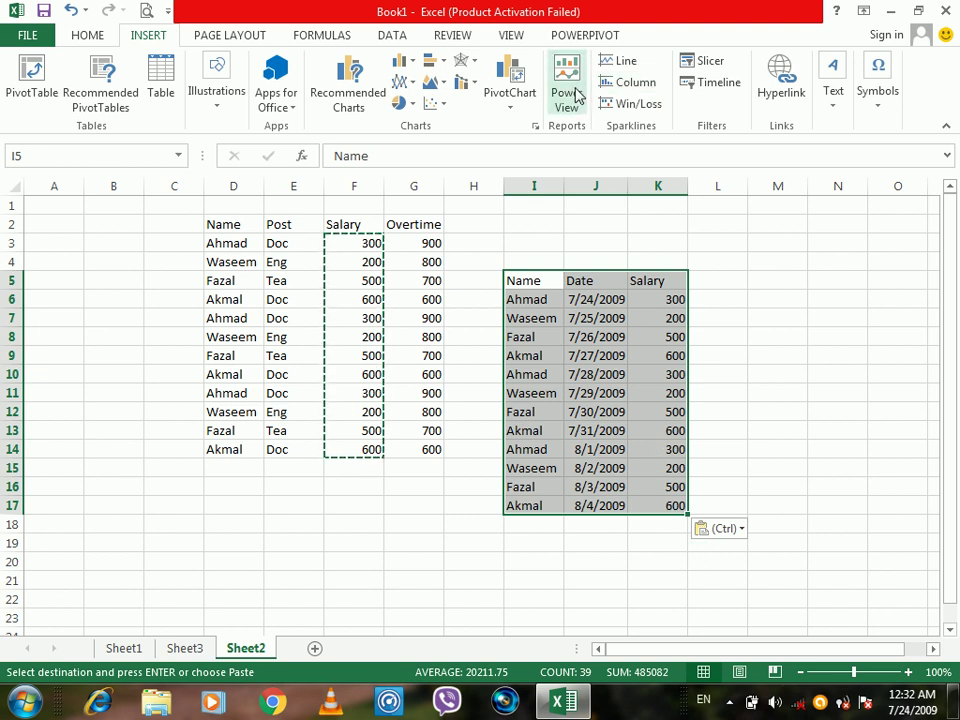
left_click(690, 84)
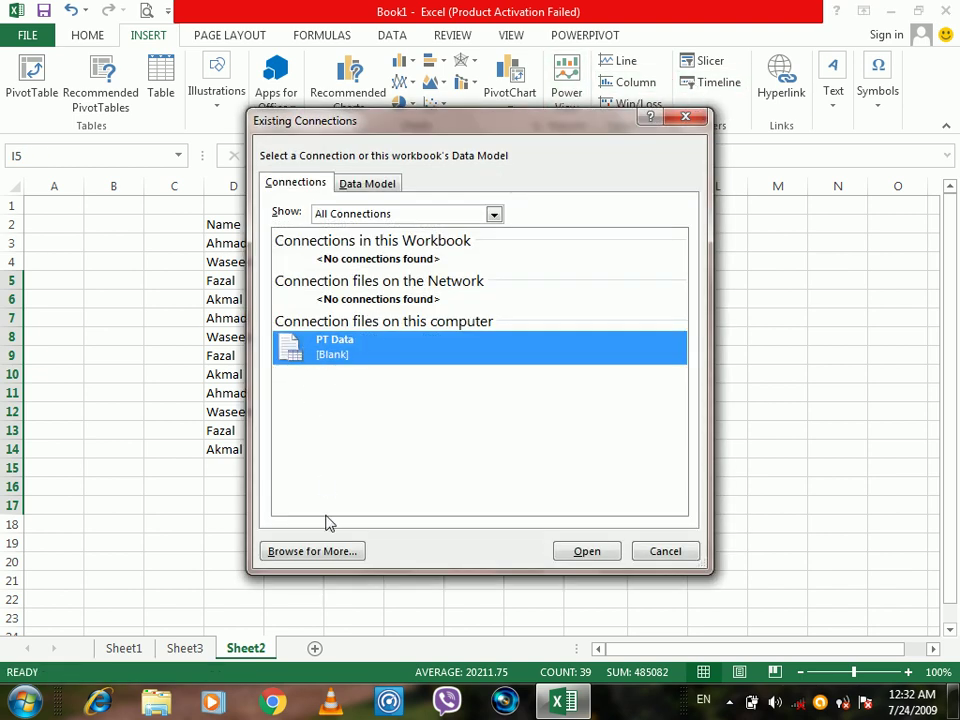
left_click(641, 550)
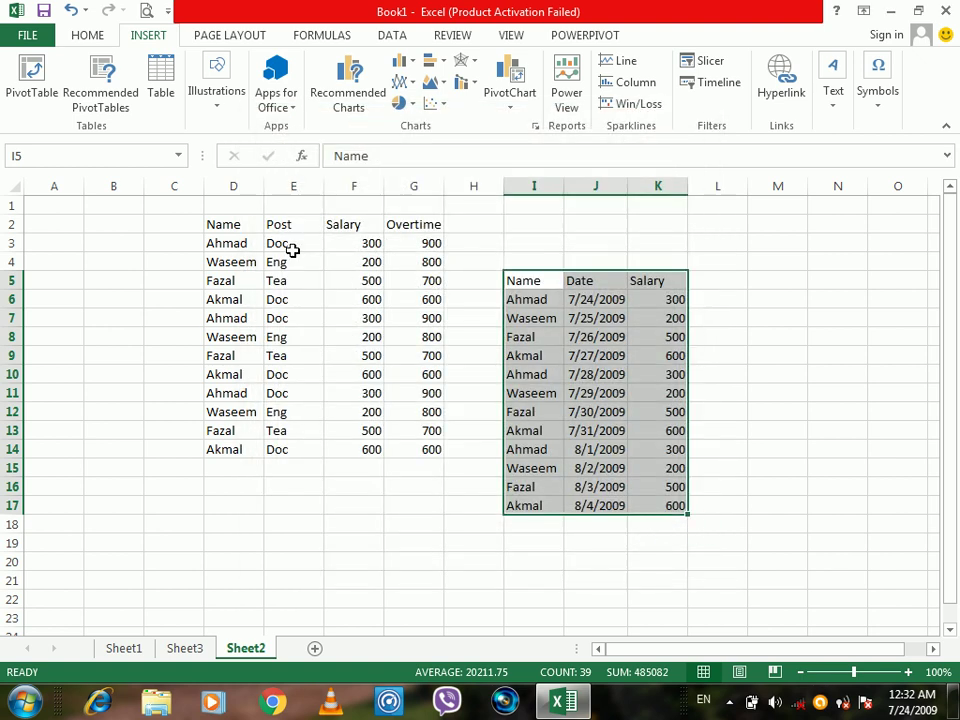
left_click_drag(244, 229, 321, 257)
Copy the Name, Date and Salary table I5:K17 into a new workbook at A1 and widen the Date column
left_click_drag(516, 279, 676, 508)
key("ctrl+c")
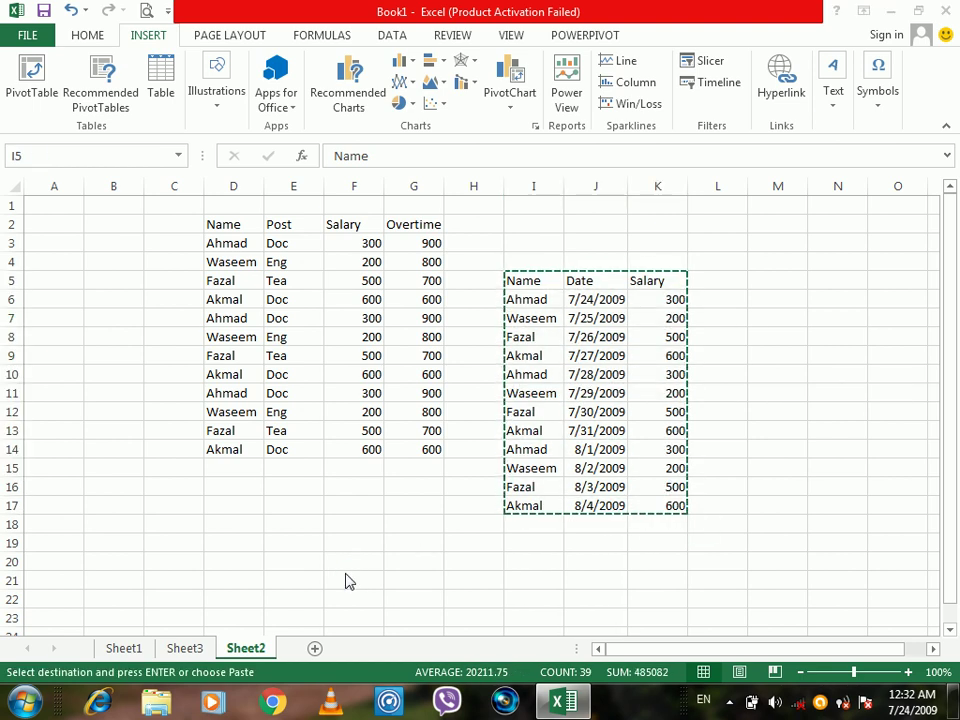
key("ctrl+n")
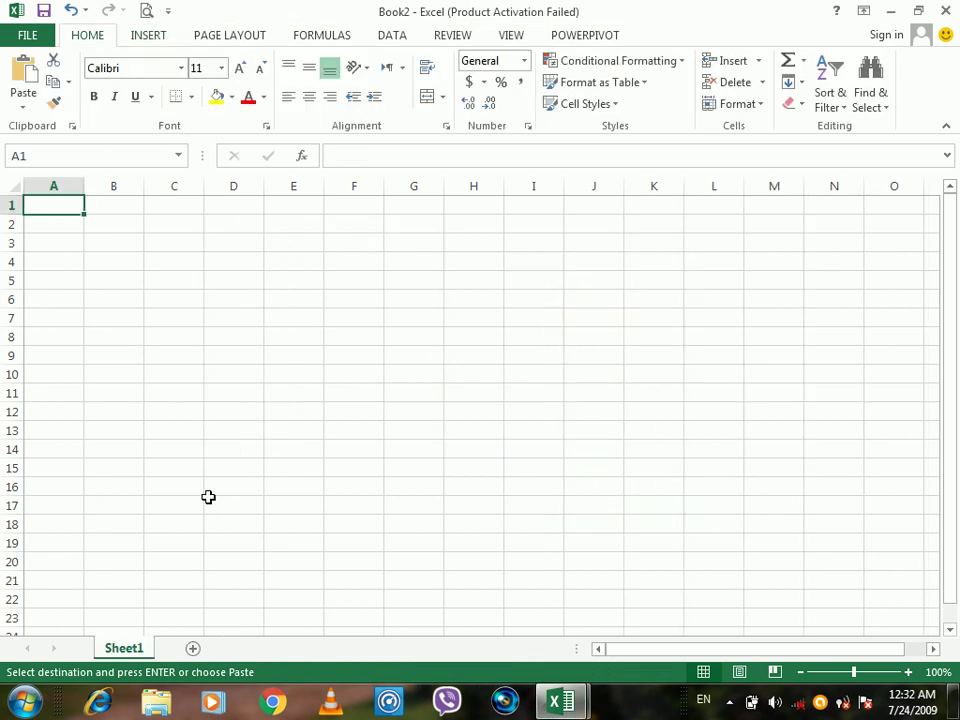
key("ctrl+v")
left_click_drag(147, 186, 215, 203)
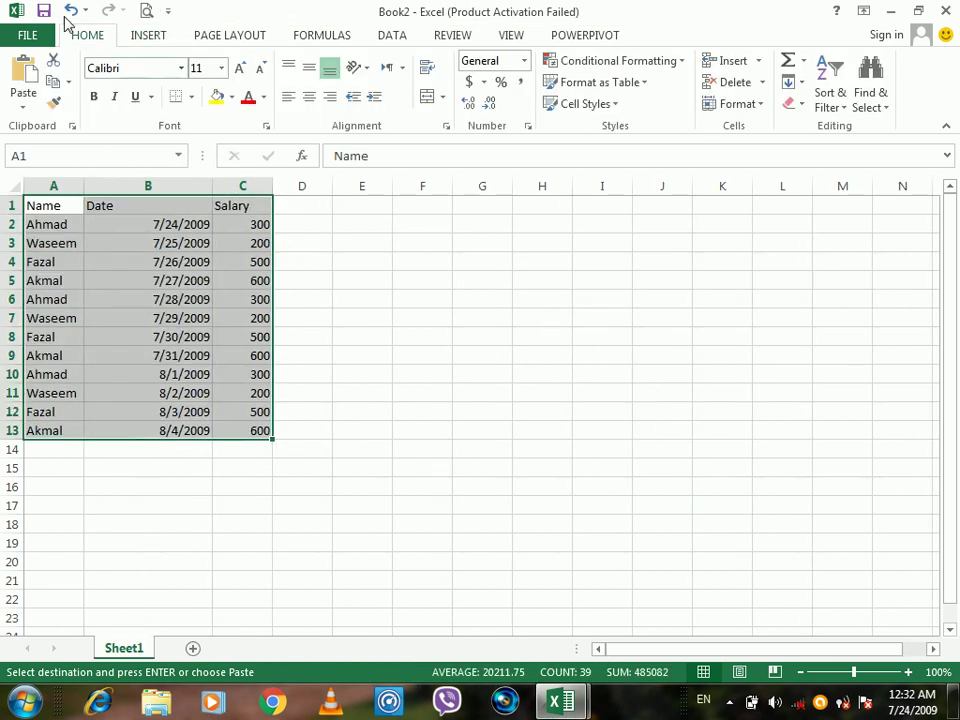
Save the new workbook to the Desktop as timeline and close Book1 without saving its changes
left_click(43, 11)
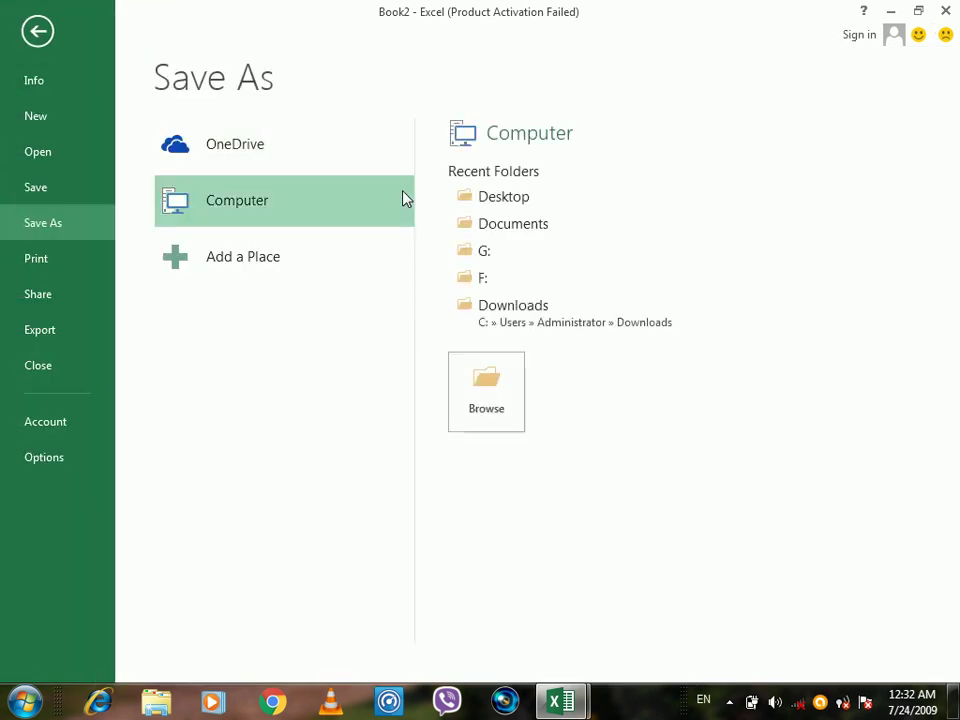
left_click(490, 197)
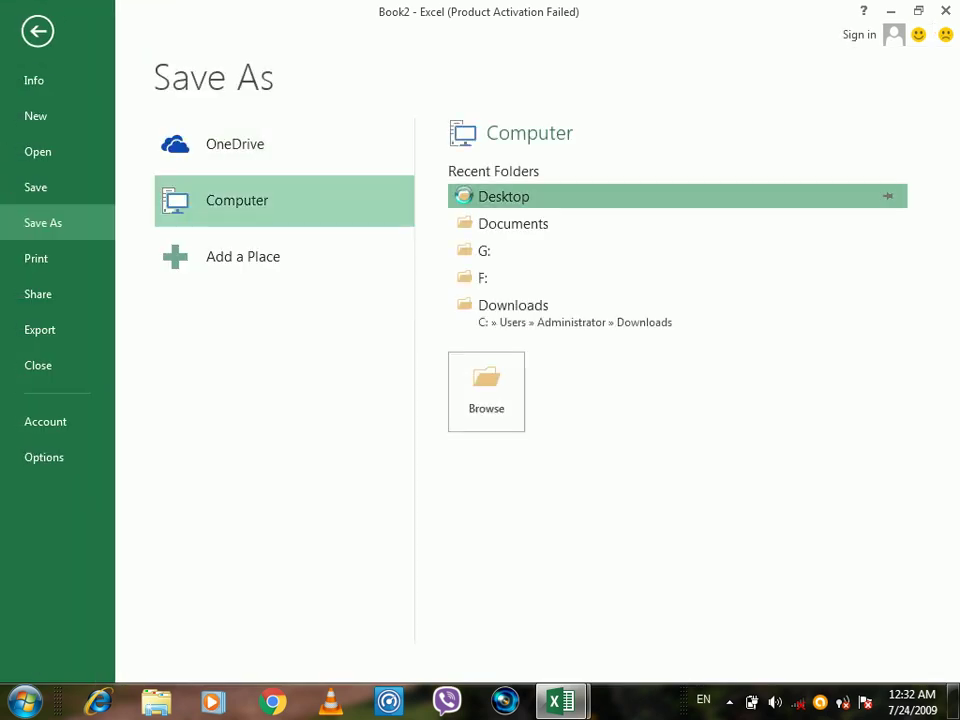
left_click(468, 199)
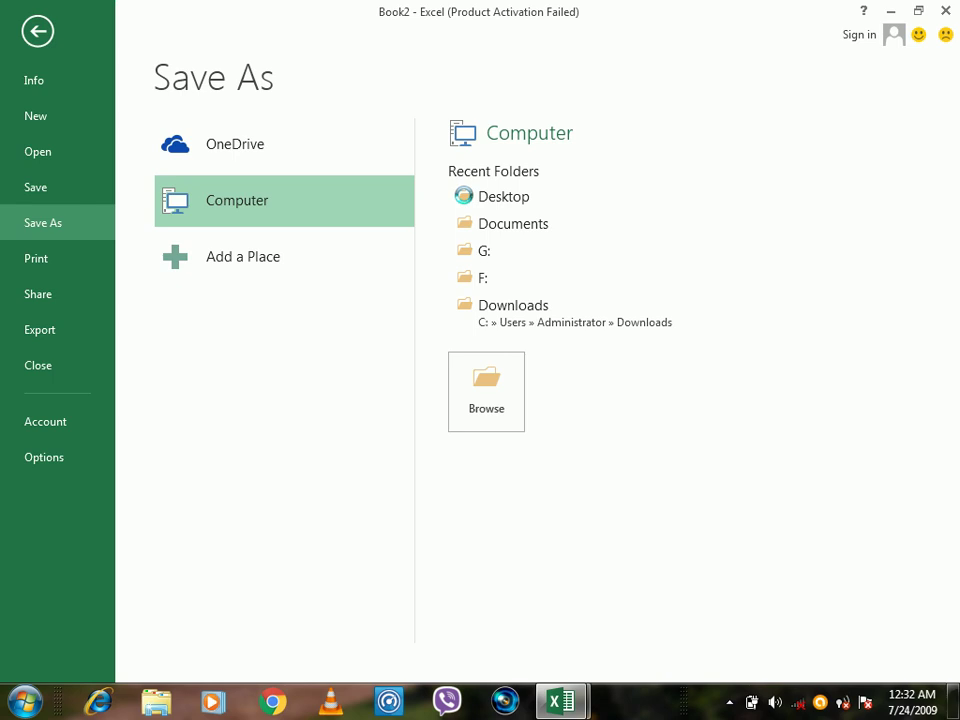
type("timeline")
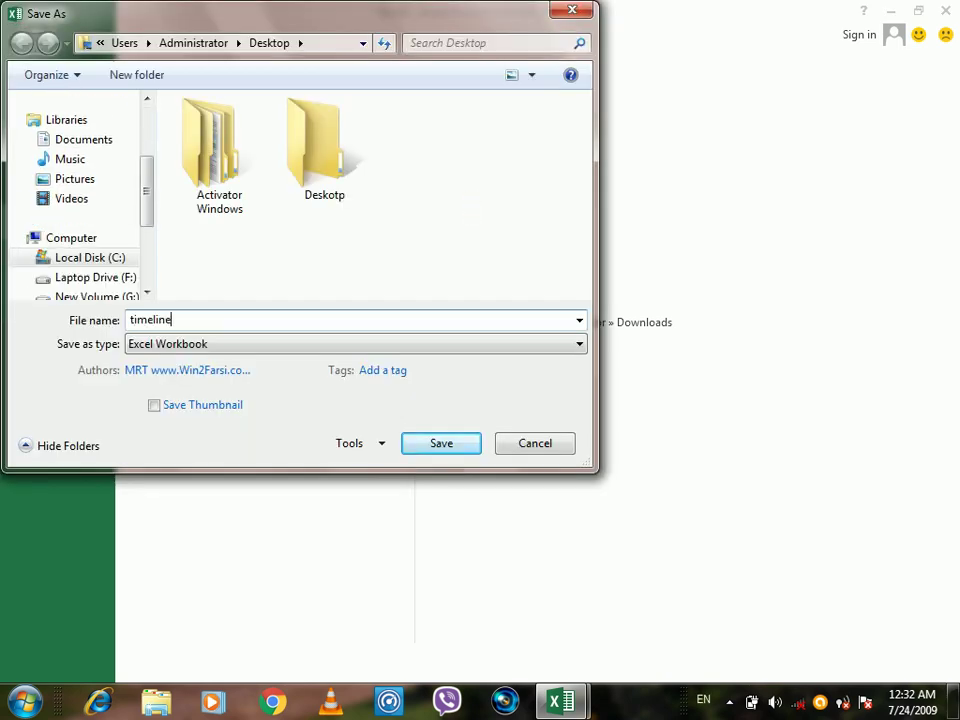
key("Return")
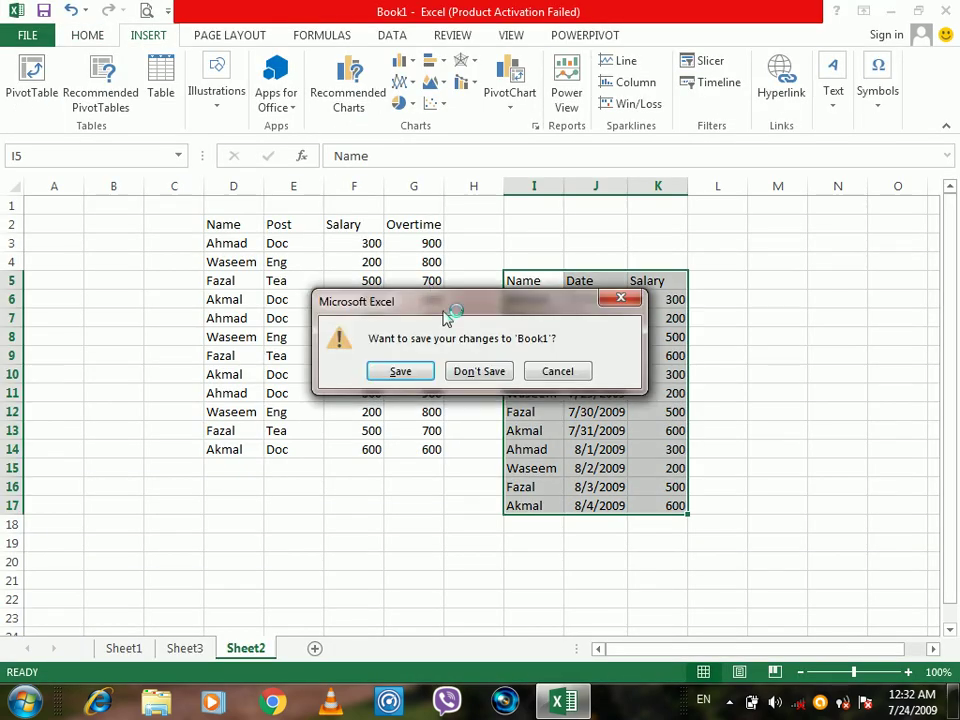
left_click(468, 371)
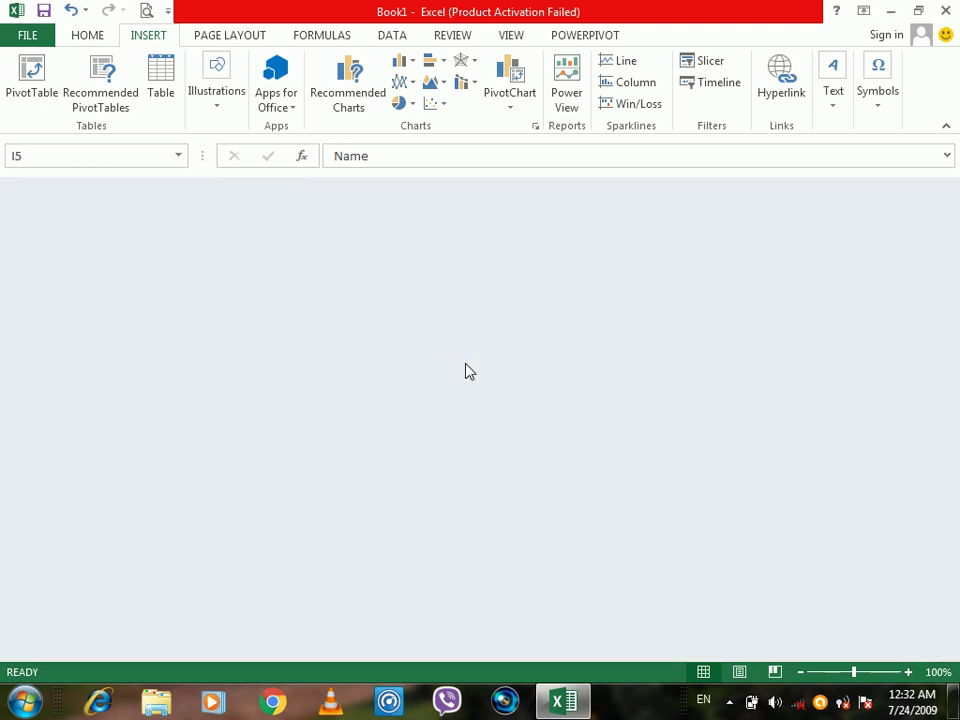
key("ctrl+n")
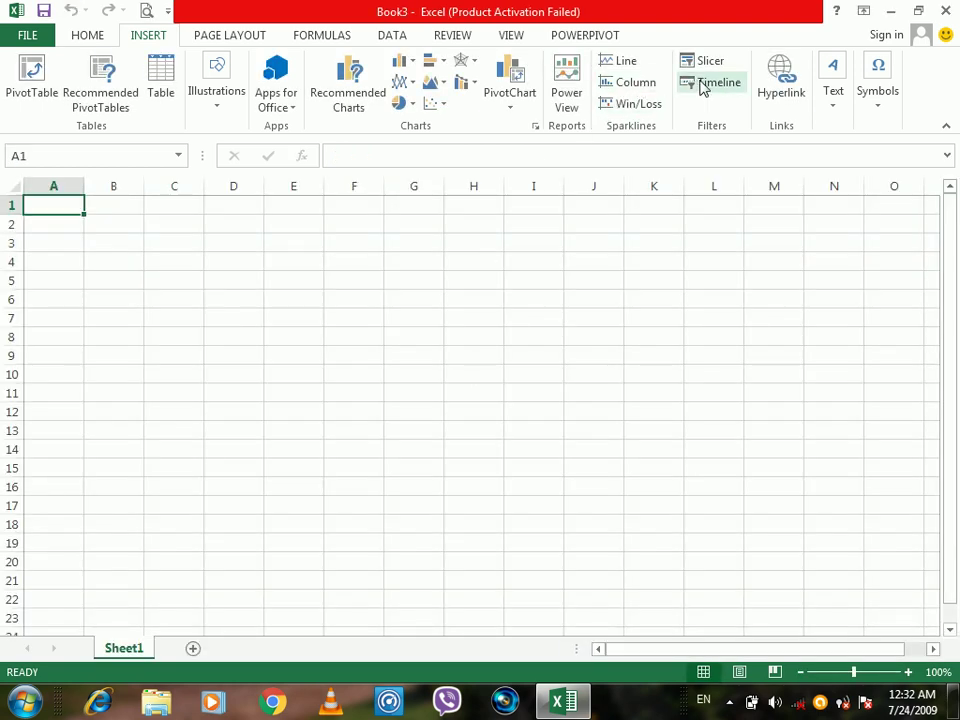
left_click(705, 84)
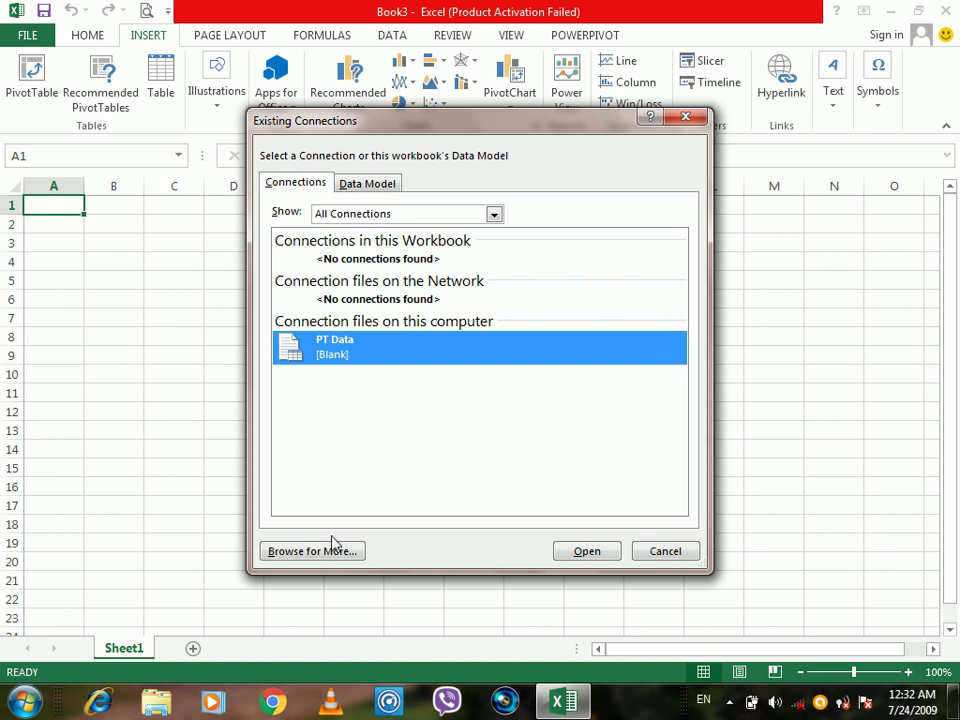
left_click(332, 549)
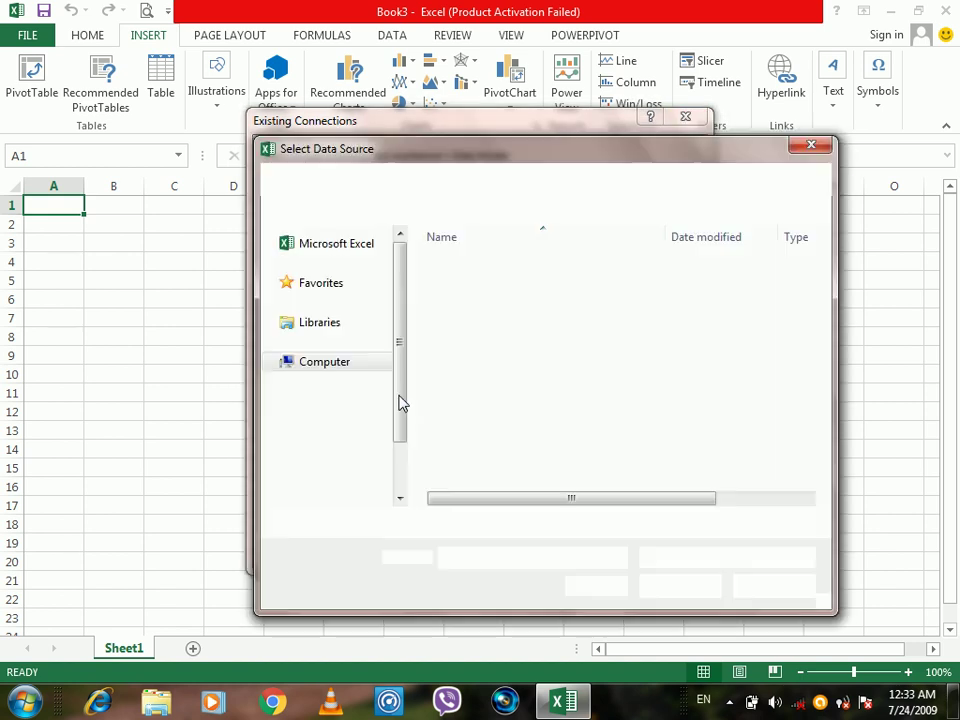
left_click(345, 237)
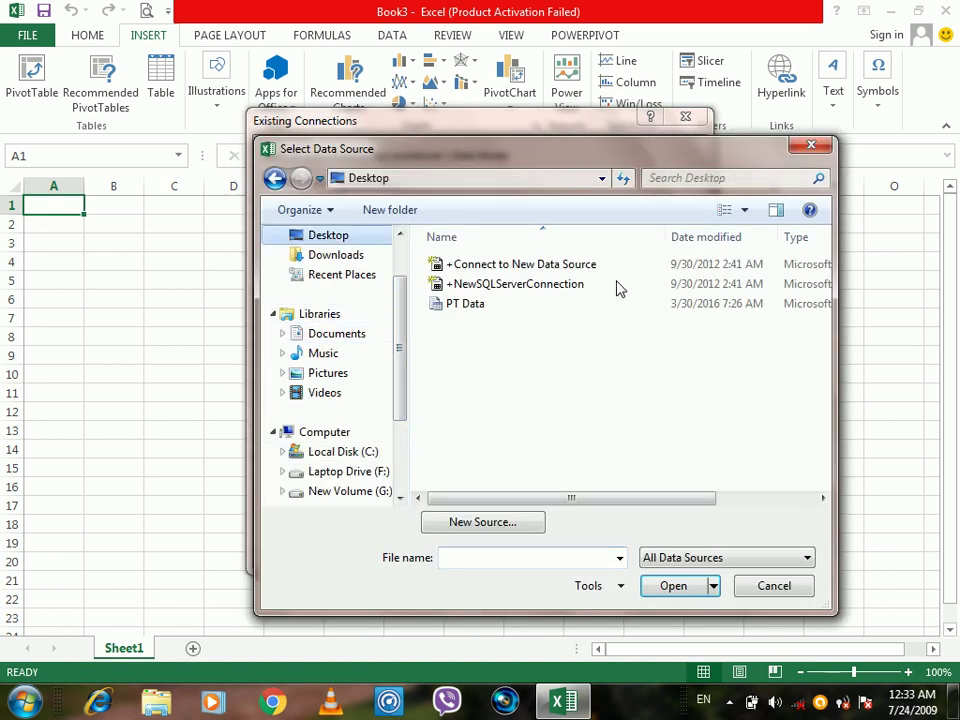
scroll(826, 440, "down", 1)
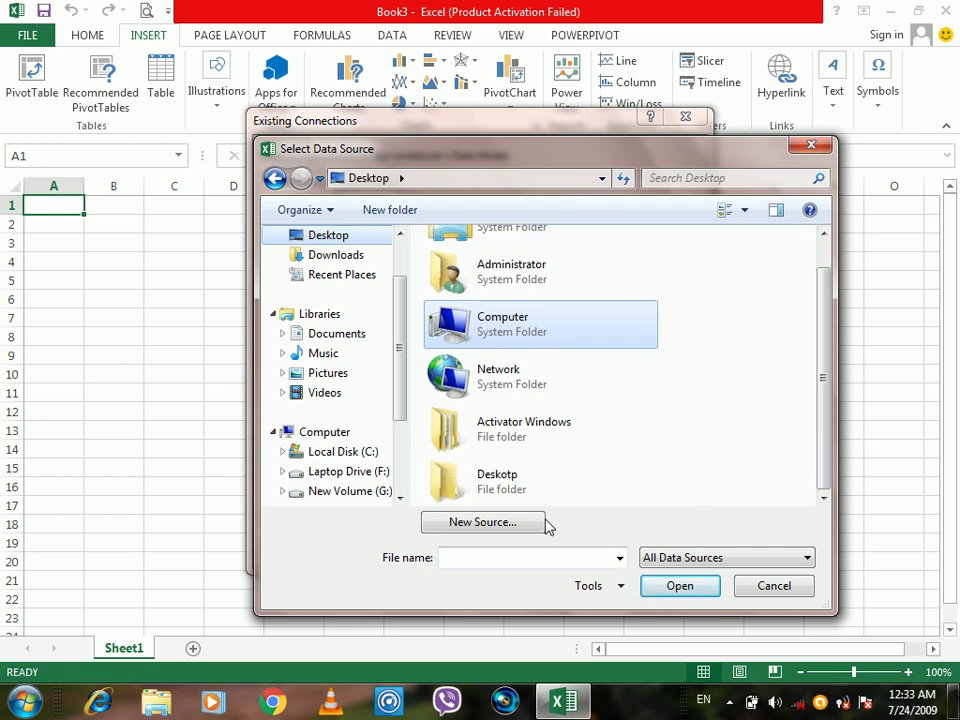
scroll(826, 300, "up", 1)
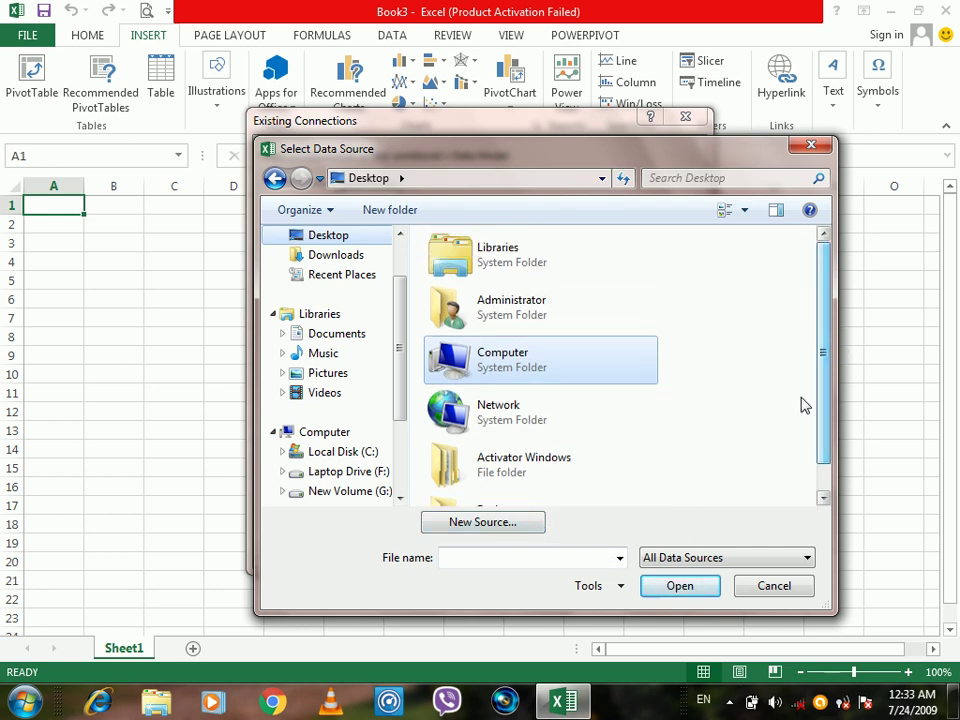
left_click(786, 586)
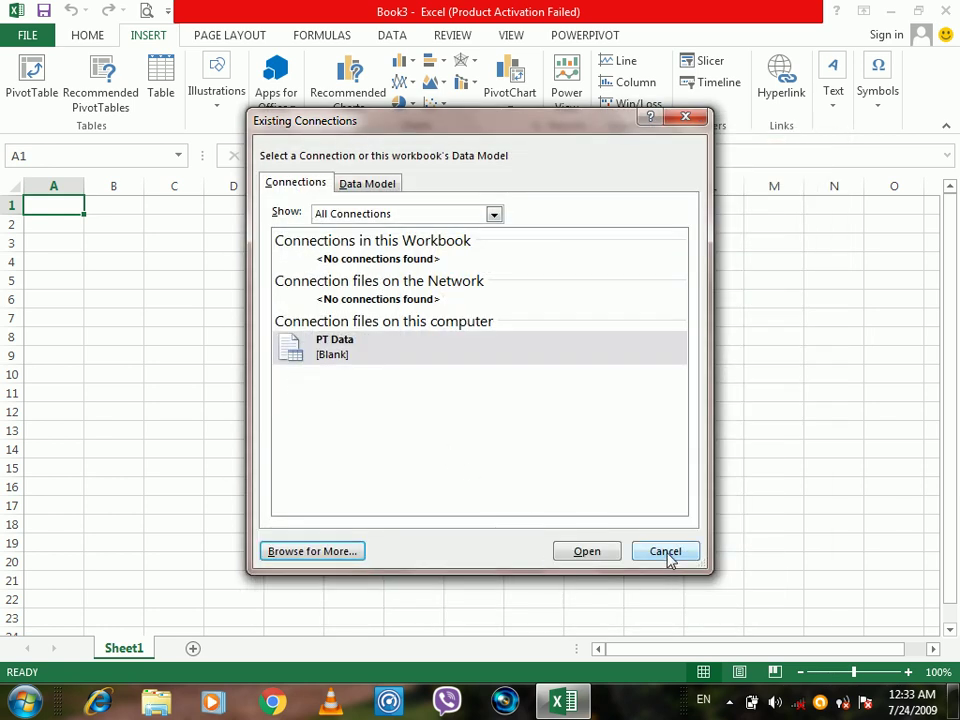
left_click(666, 553)
left_click(277, 222)
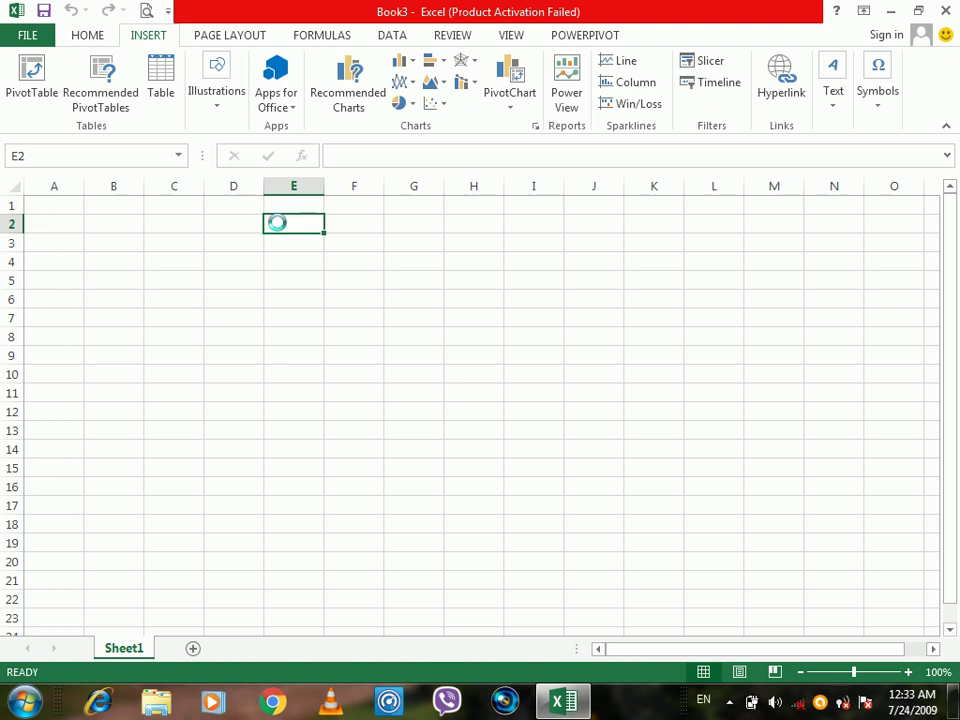
Try to open the recent workbook PT from the Desktop
key("ctrl+o")
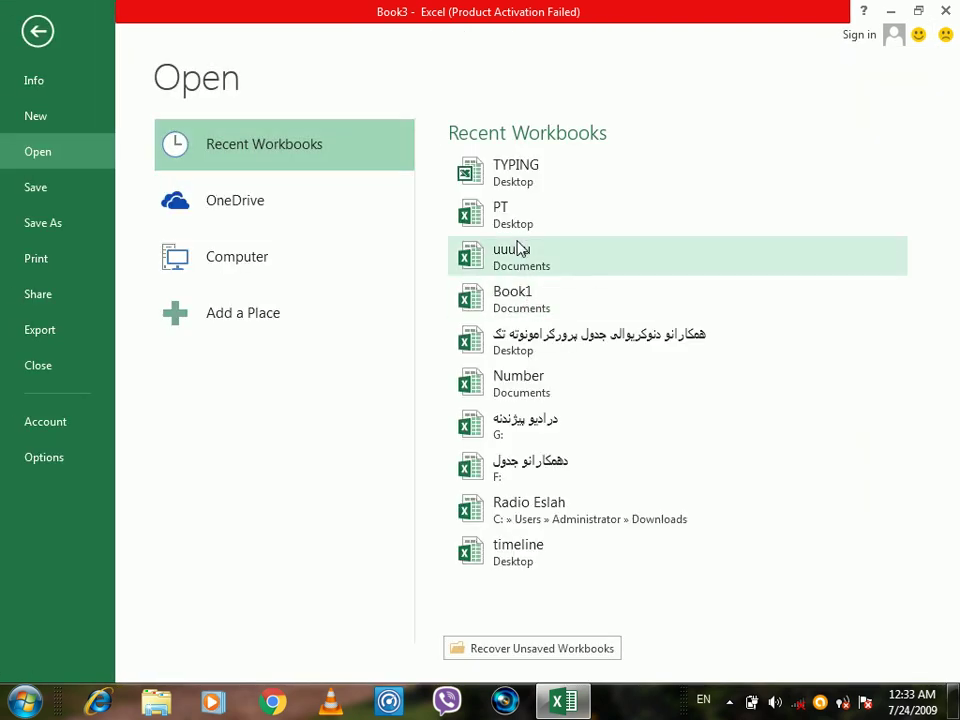
left_click(510, 210)
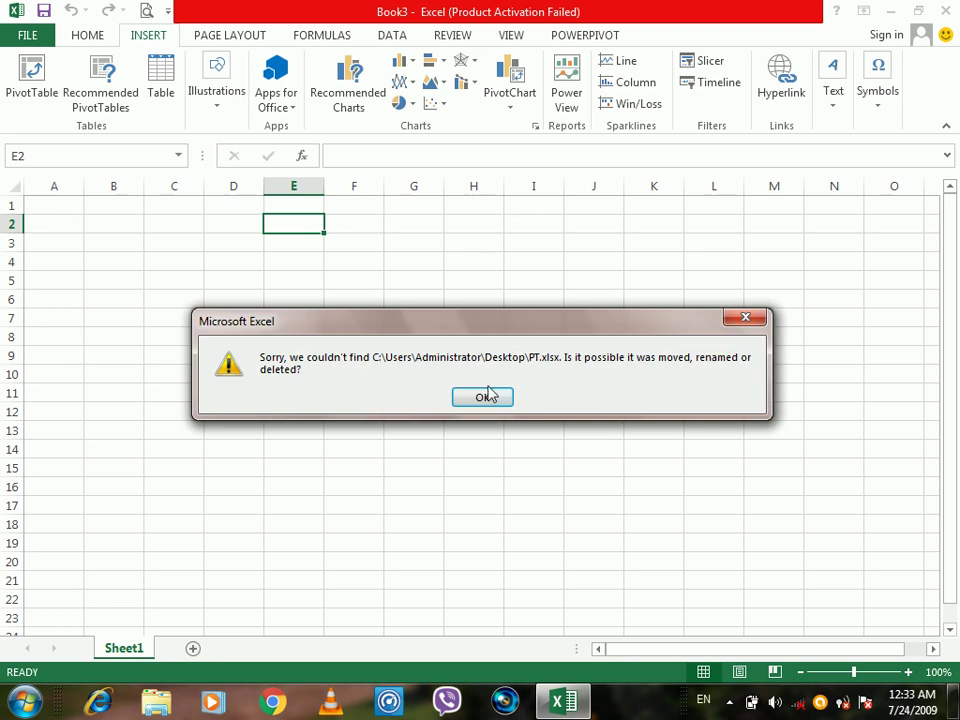
left_click(491, 399)
left_click(472, 346)
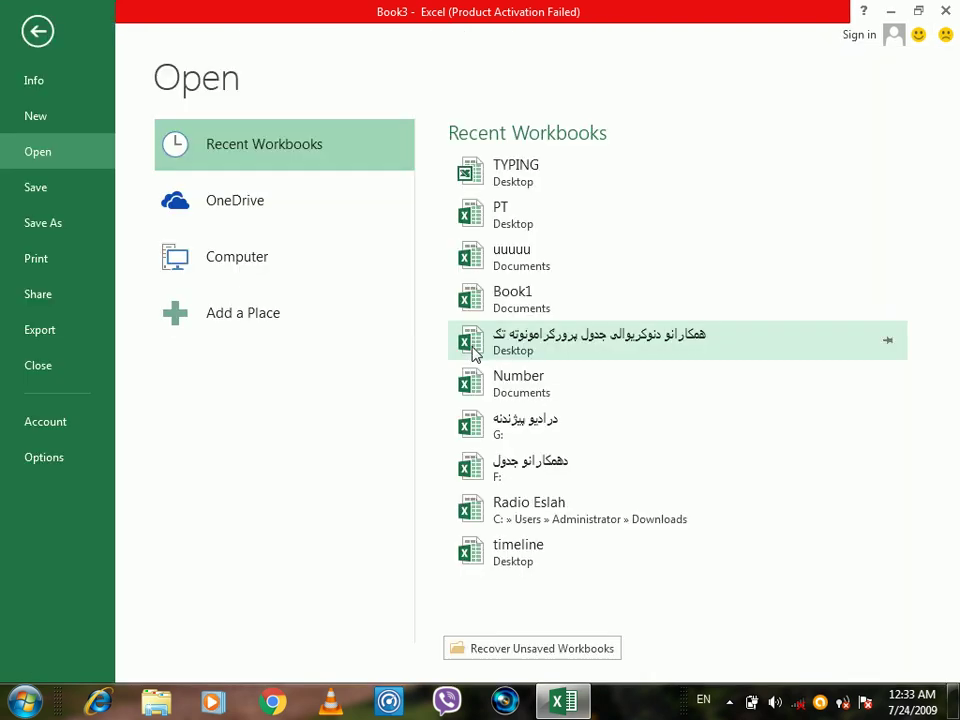
left_click(729, 701)
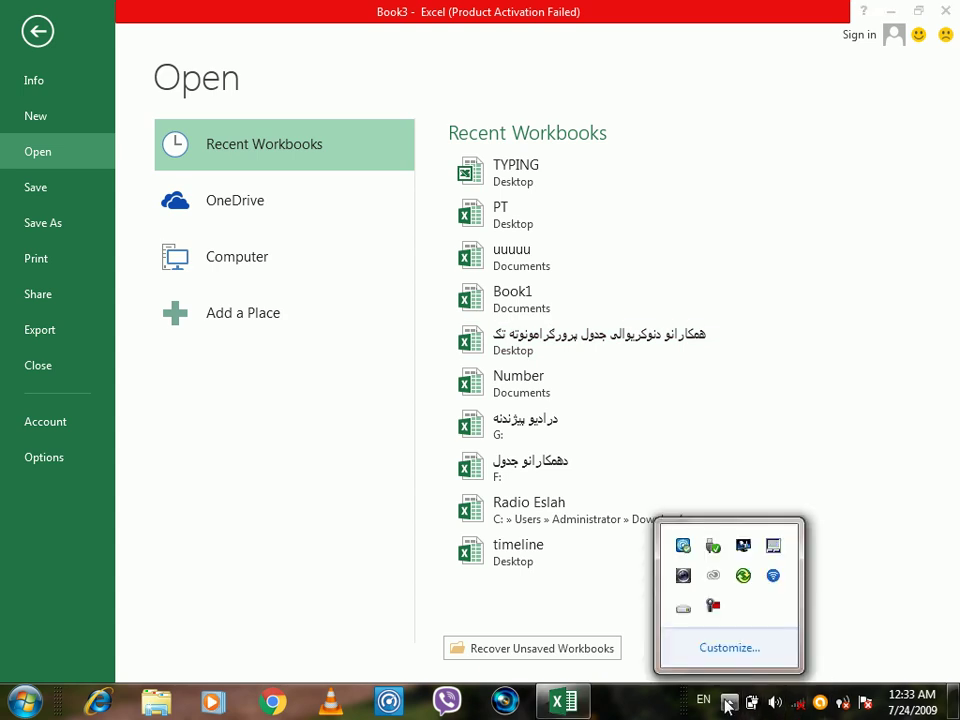
left_click(713, 605)
left_click(856, 312)
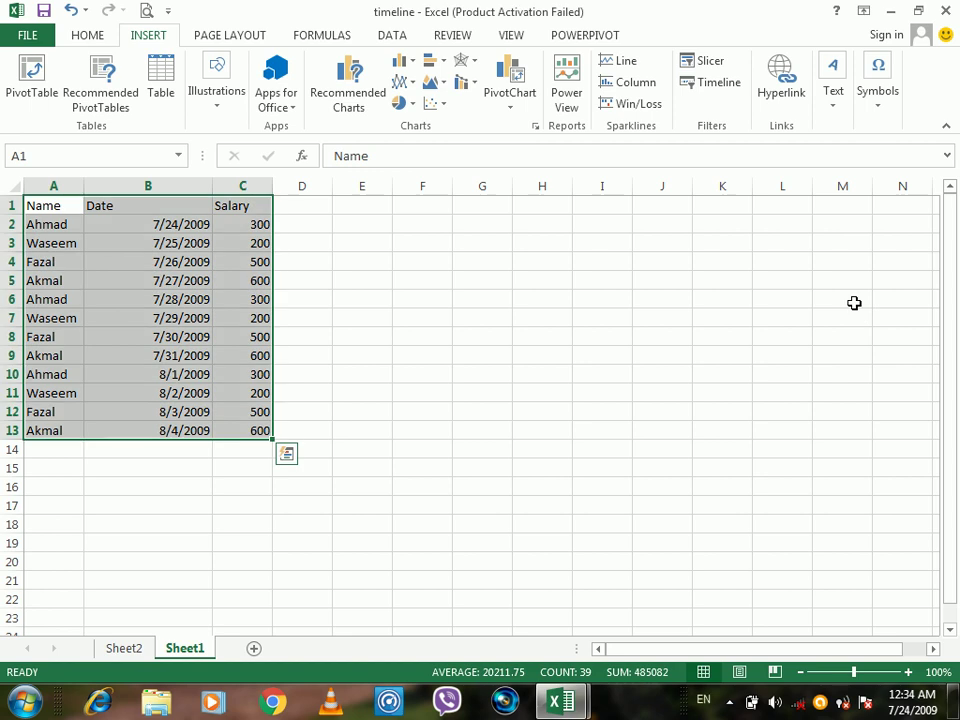
Create a PivotTable from the Name, Date and Salary data in A1:C13 of Sheet1 on a new worksheet
left_click(35, 206)
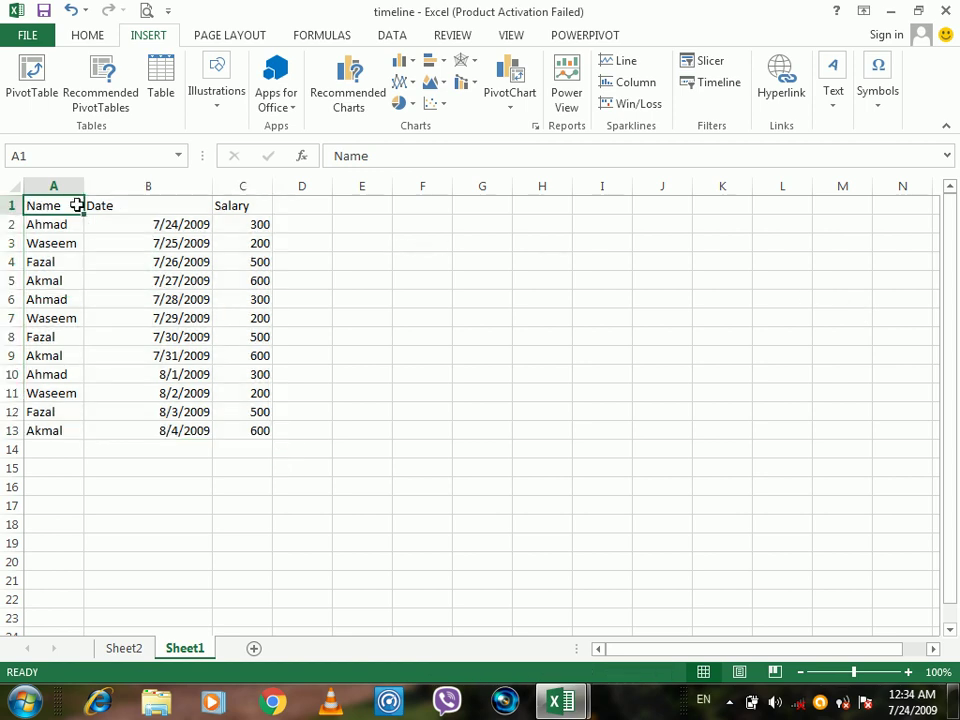
left_click(122, 203)
left_click(229, 207)
left_click_drag(59, 207, 251, 433)
left_click(45, 104)
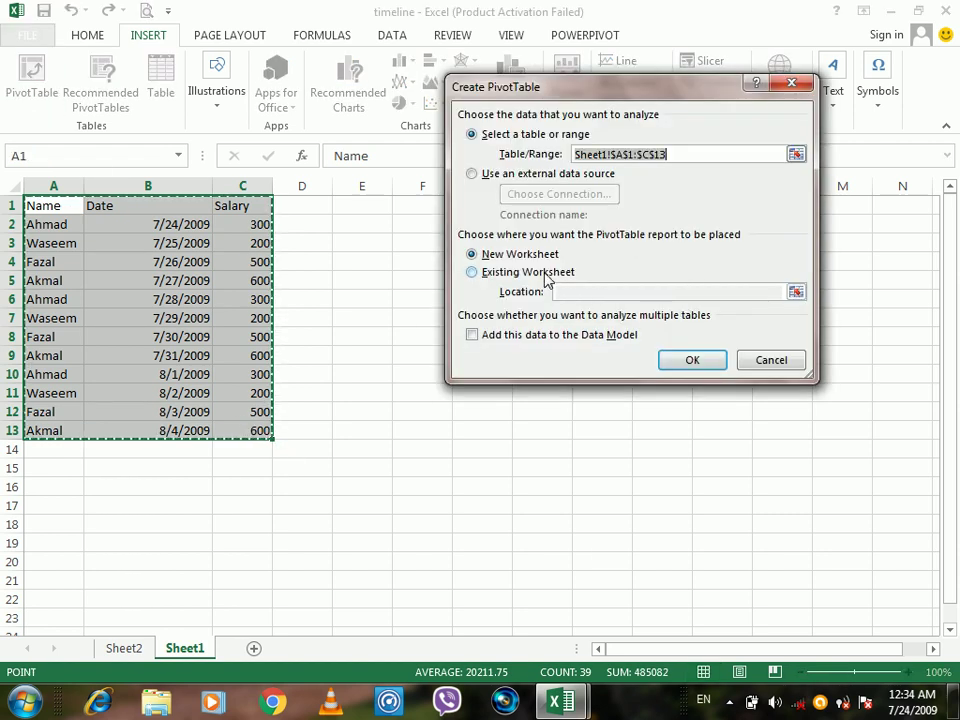
left_click(523, 258)
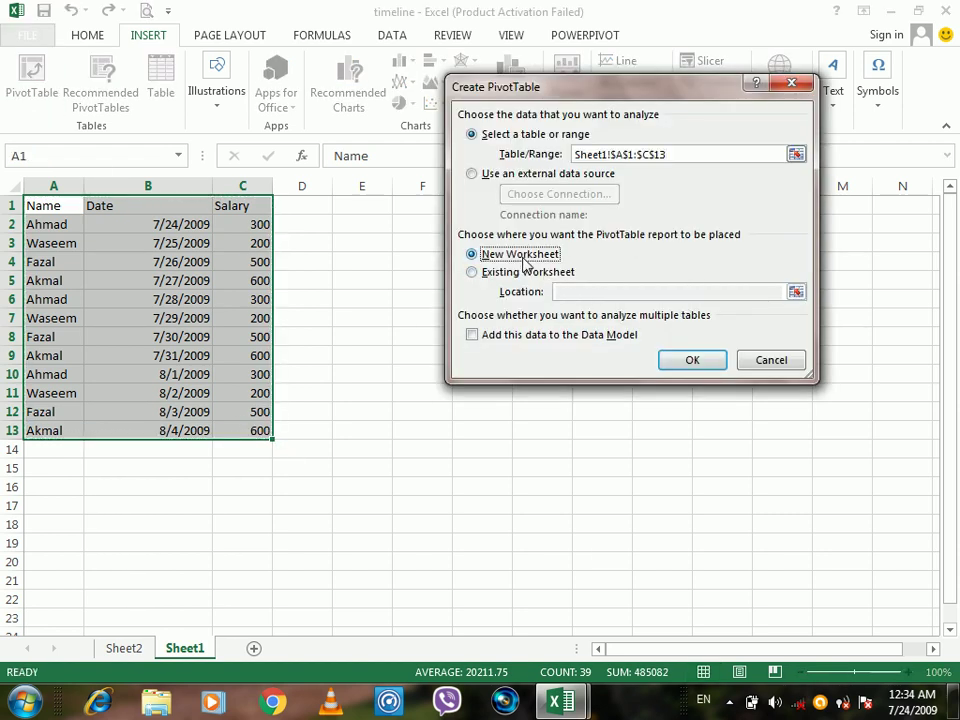
left_click(693, 360)
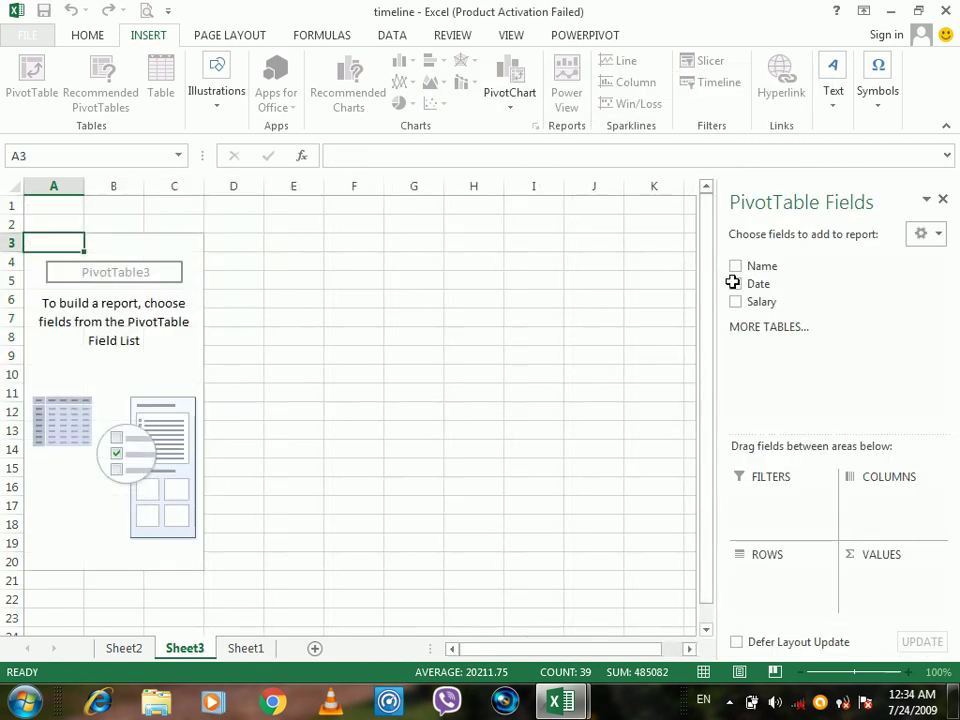
Lay out the PivotTable with Name as rows, Salary as summed values and Date as the report filter
left_click_drag(755, 266, 789, 589)
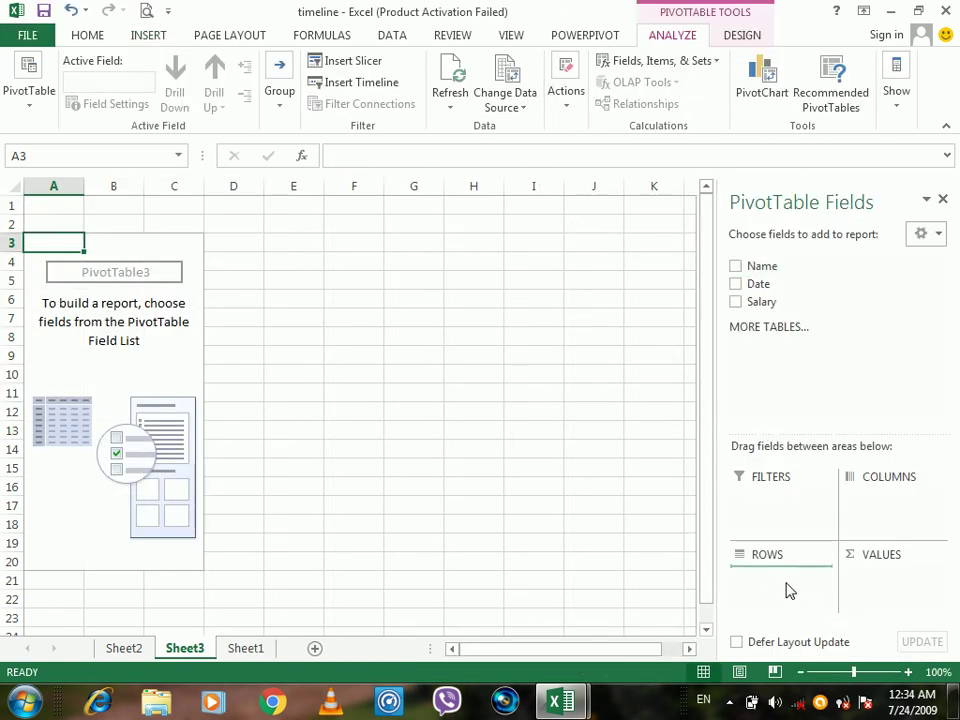
left_click_drag(758, 312, 883, 565)
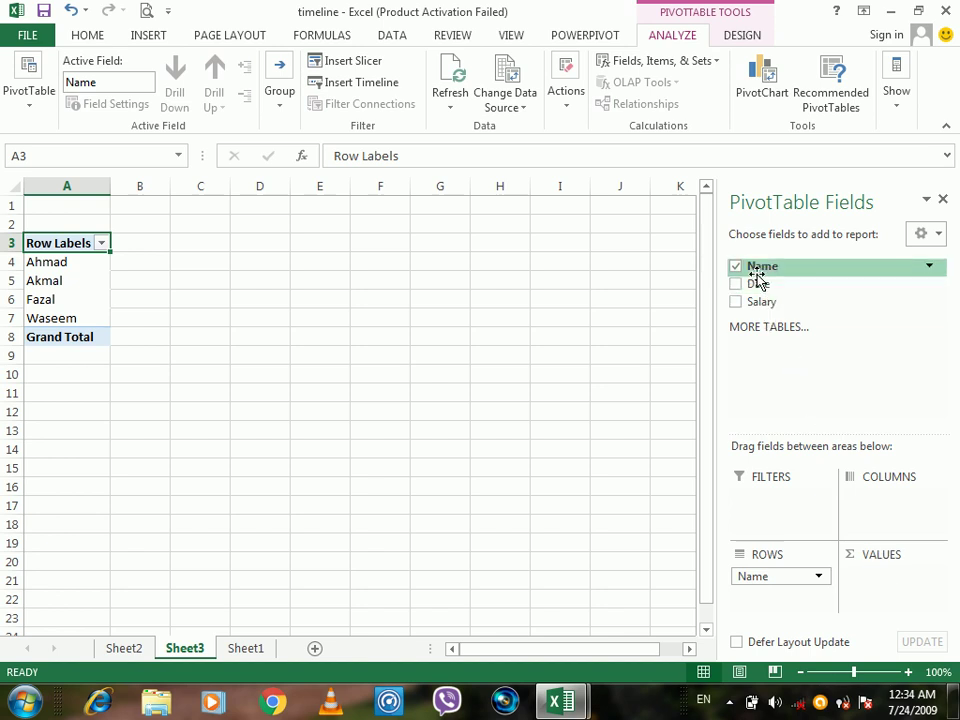
left_click_drag(756, 283, 778, 489)
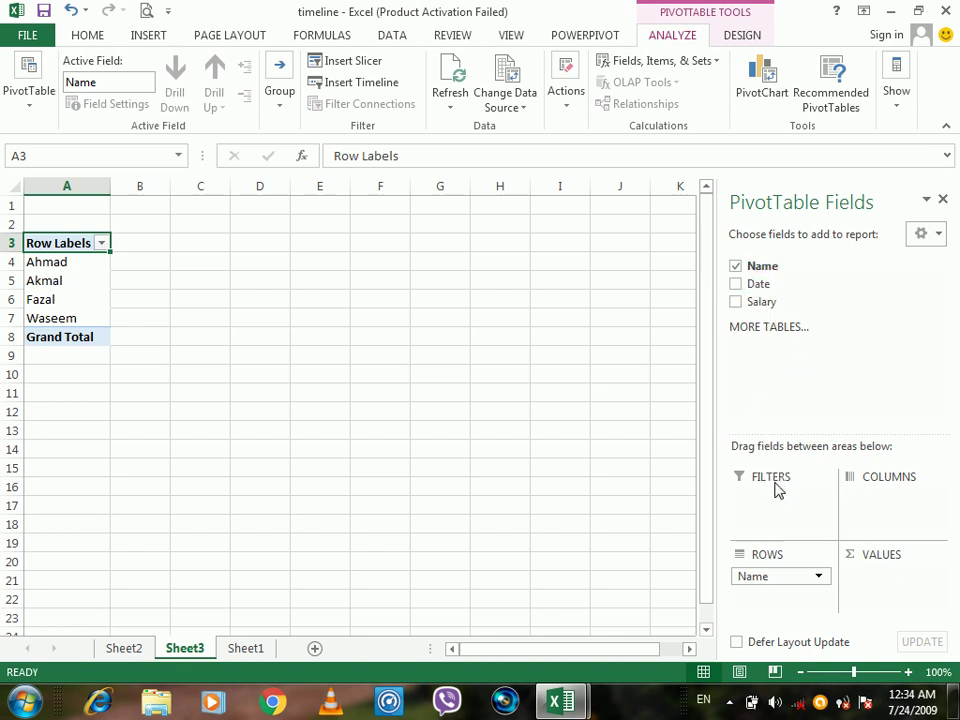
left_click_drag(754, 306, 889, 605)
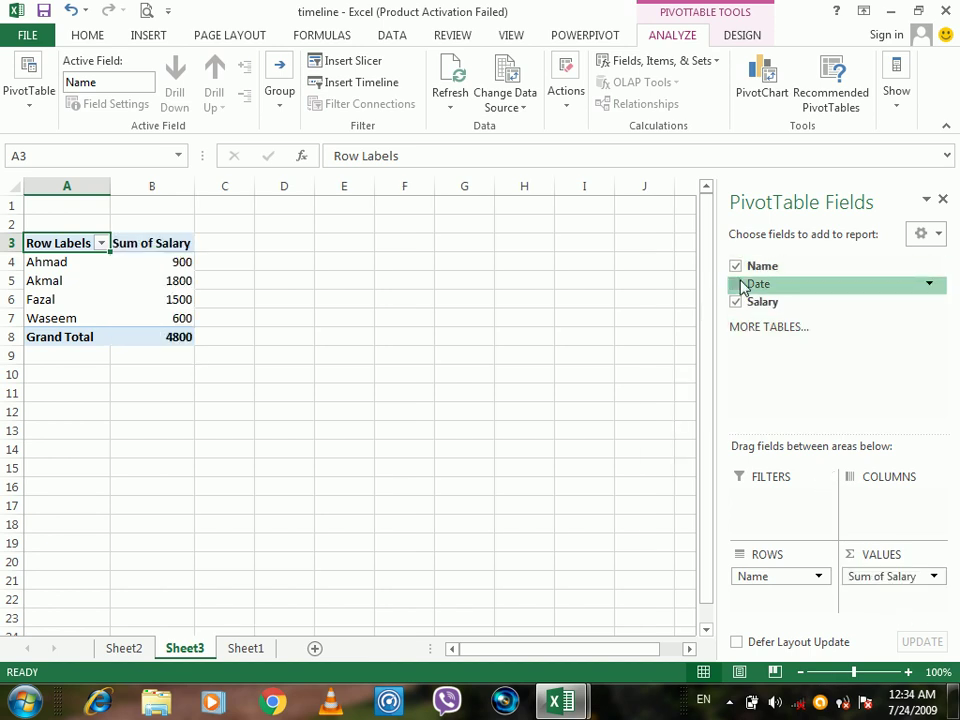
left_click_drag(742, 287, 780, 519)
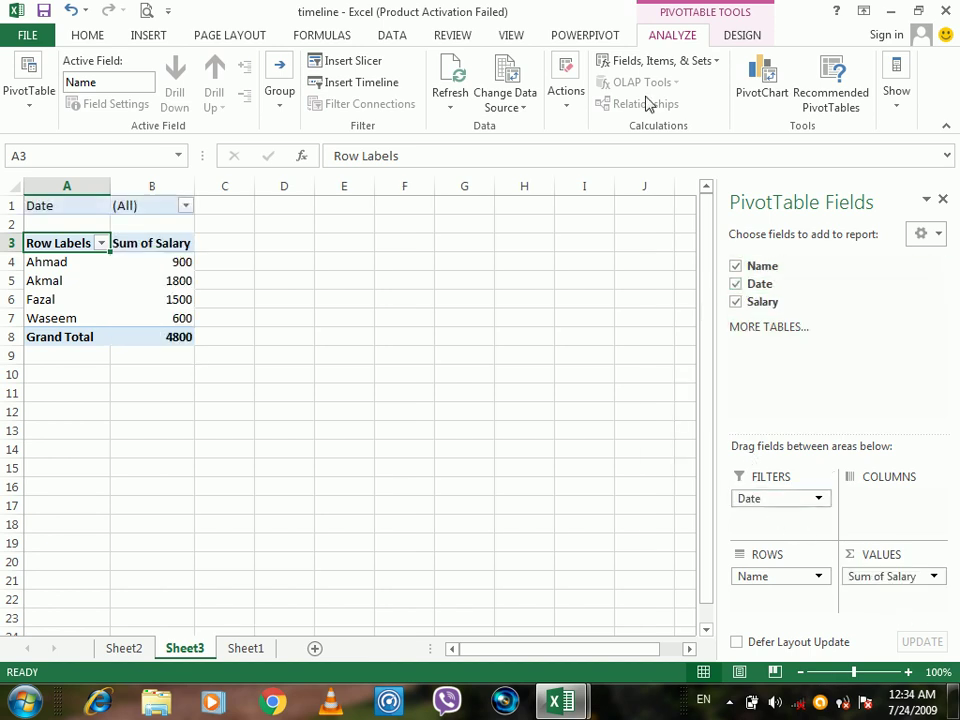
Insert a timeline for the Date field and place it beside the PivotTable, starting at about row 4
left_click(150, 36)
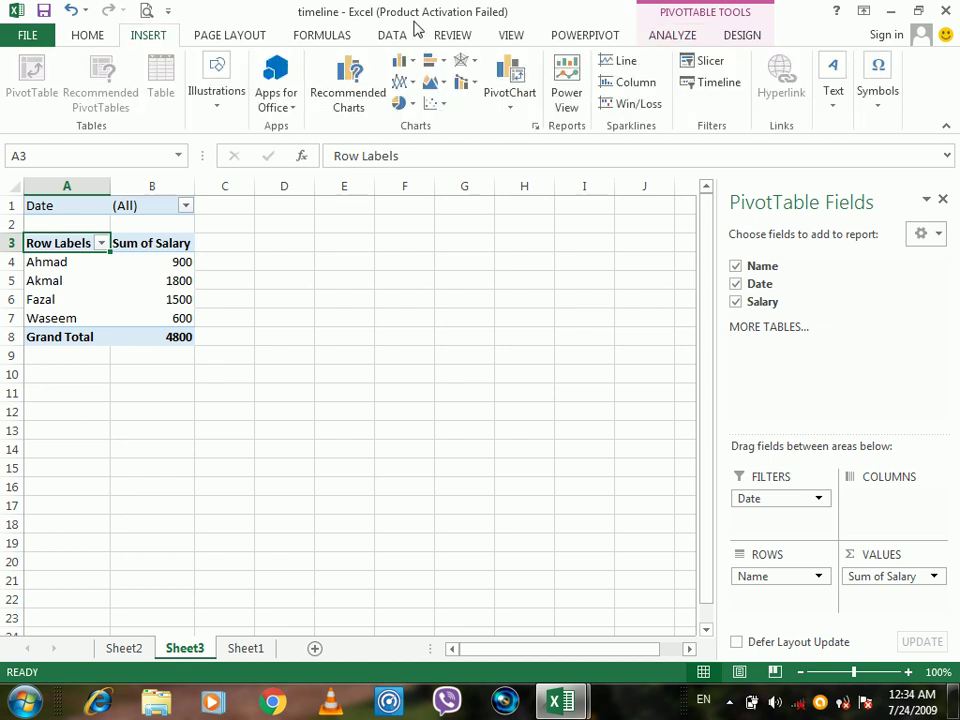
left_click(712, 84)
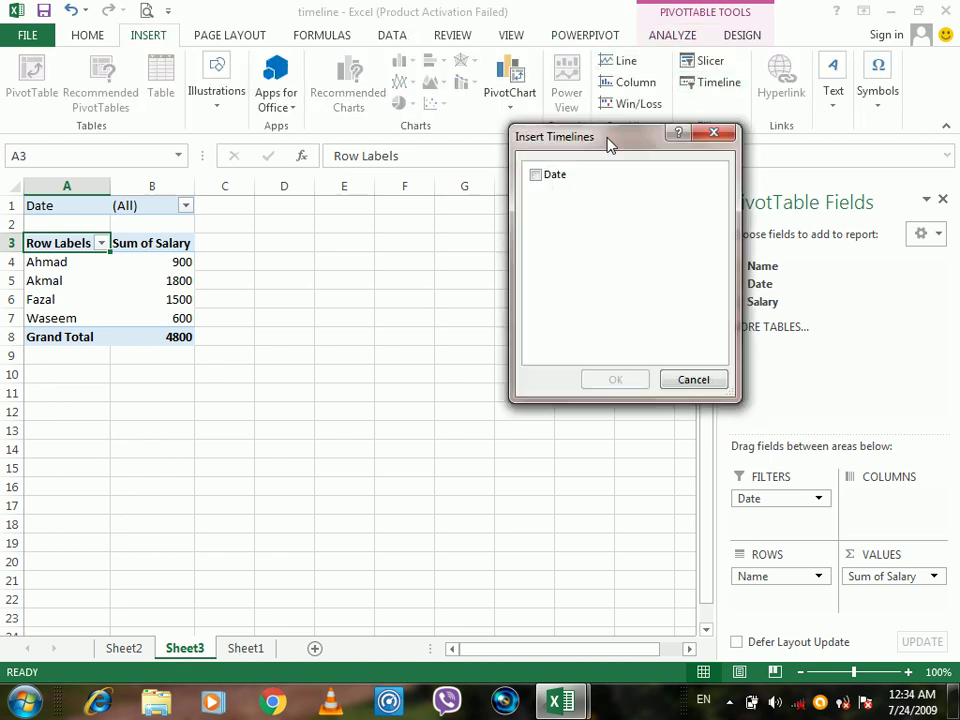
left_click(536, 178)
left_click(617, 378)
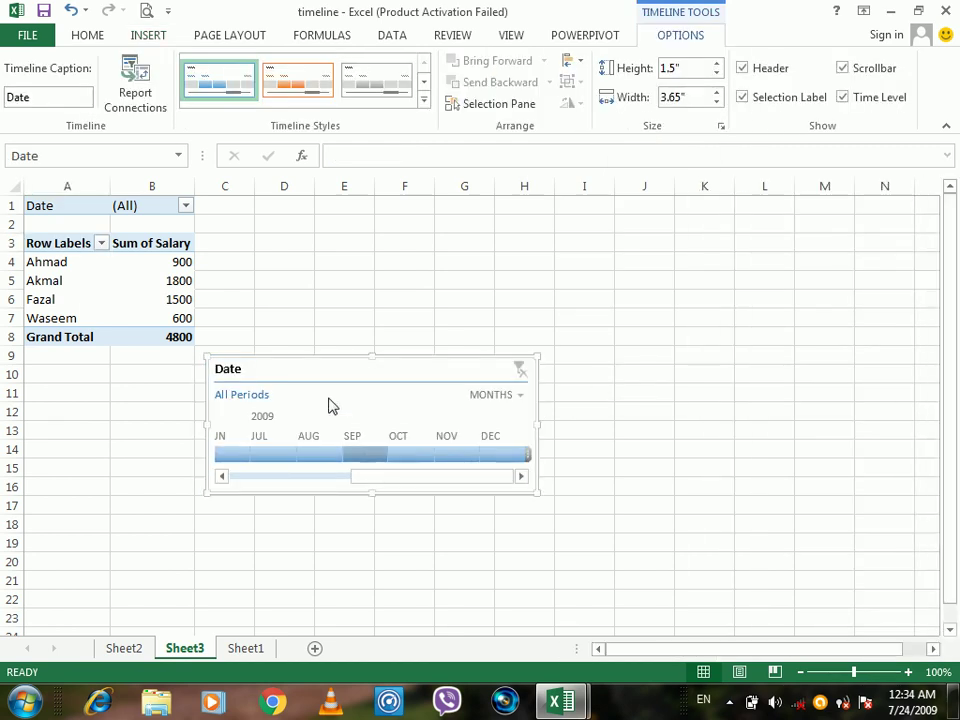
left_click_drag(316, 356, 454, 264)
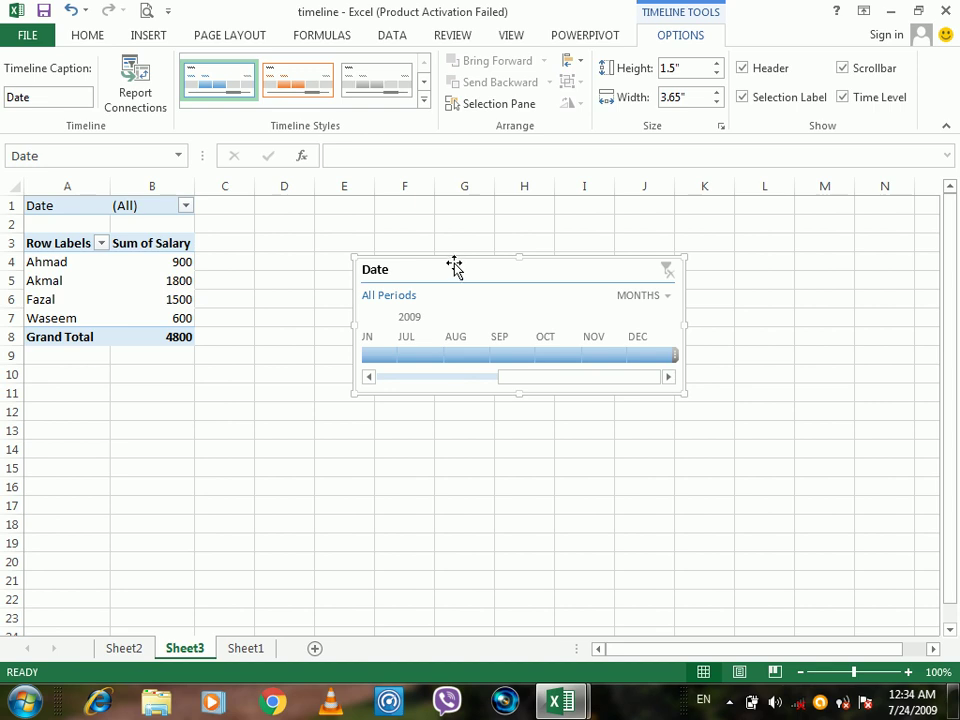
Filter the PivotTable to July 2009 and August 2009 in turn on the timeline, and widen the timeline to about 4.79 inches
left_click(407, 345)
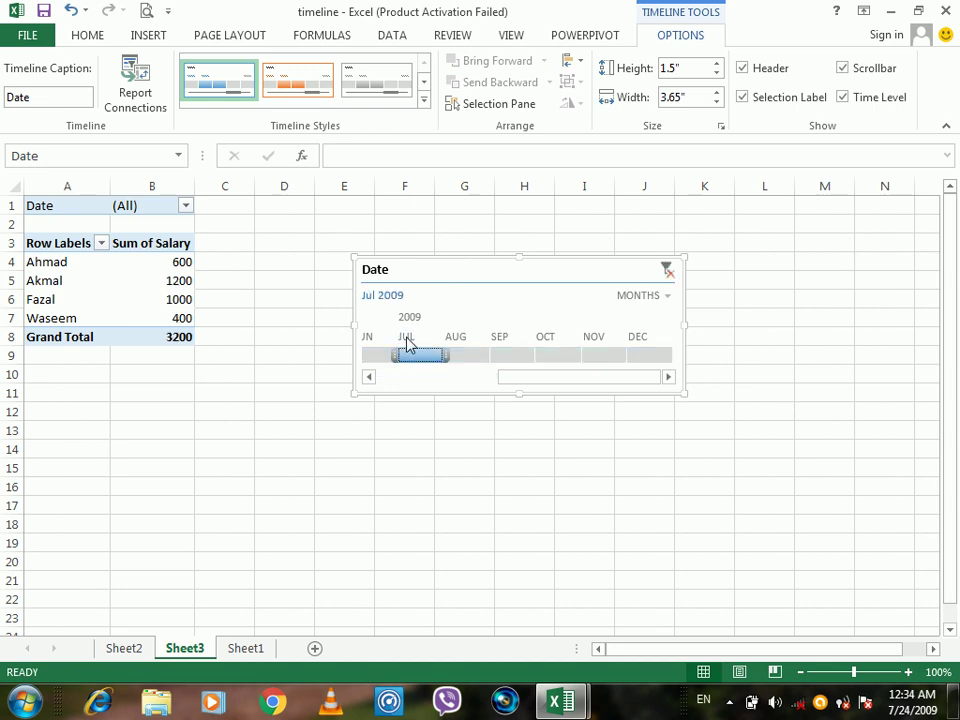
left_click(459, 349)
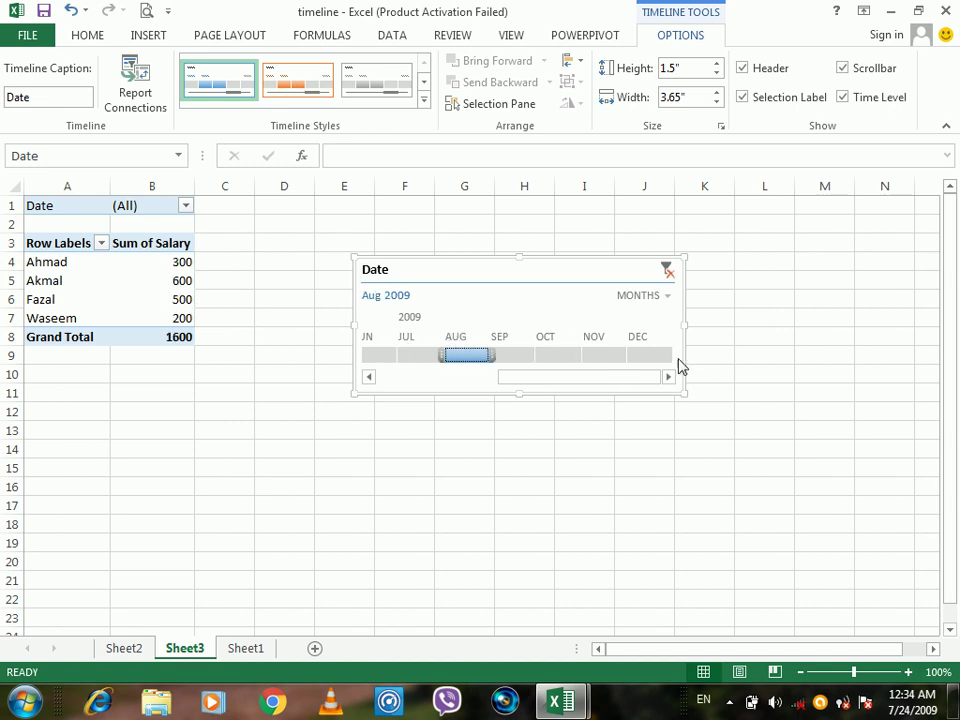
left_click_drag(686, 324, 789, 326)
Switch the timeline filter to October 2009, July 2009 and finally June 2009
left_click(545, 356)
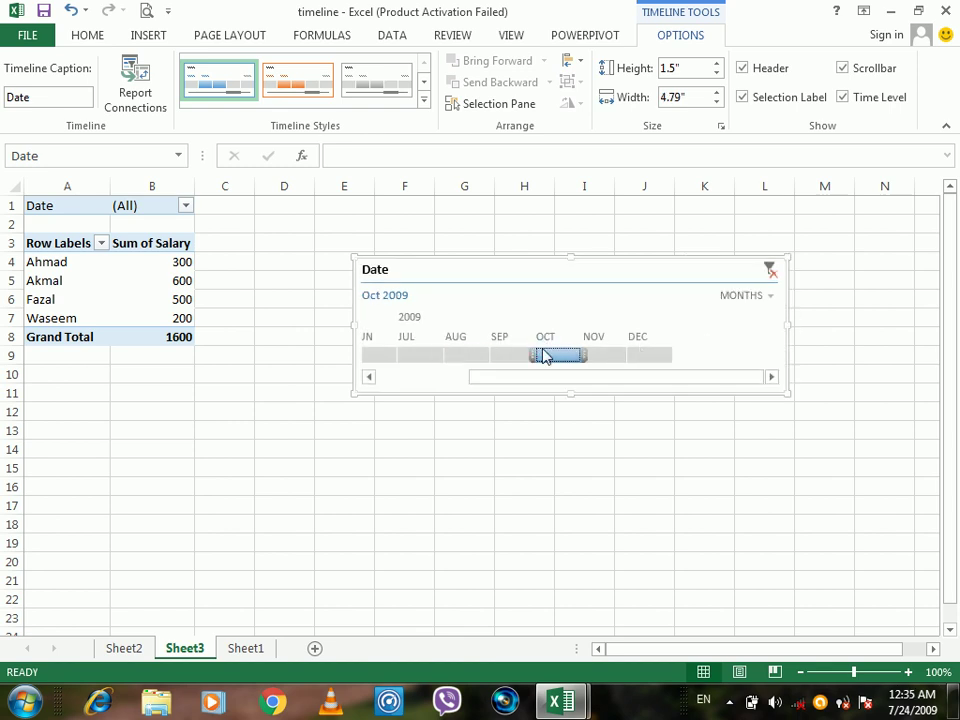
left_click_drag(543, 357, 470, 362)
left_click(415, 359)
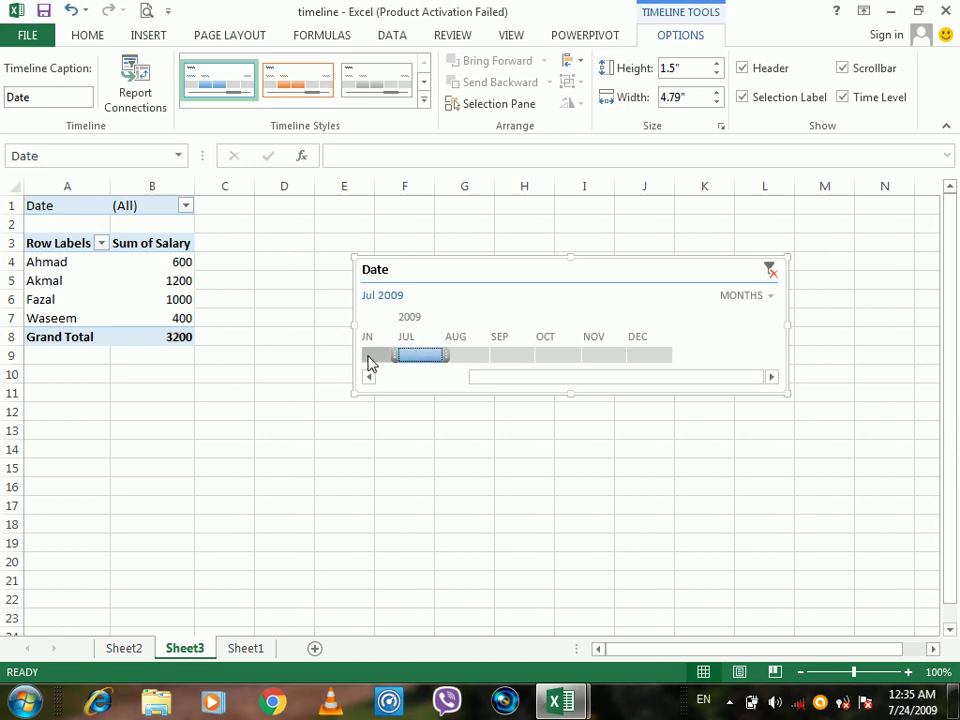
left_click(368, 360)
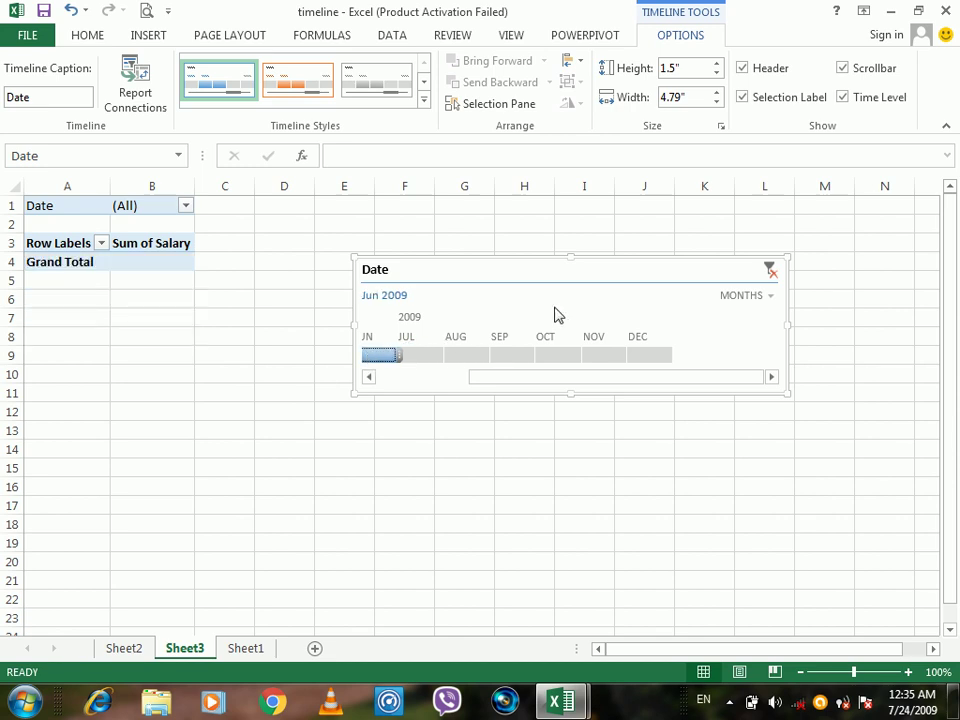
Add a new worksheet and enter the headings Name, Jan, Feb, Mar, Apr, Ma, Jun and Jul across F2:M2
left_click(314, 648)
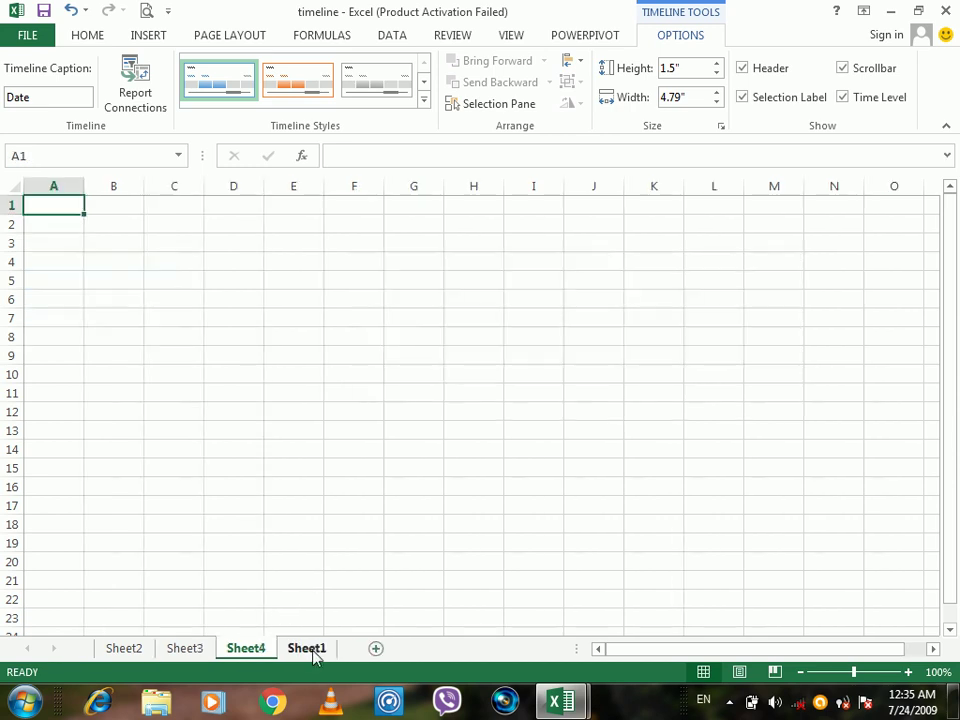
left_click(346, 224)
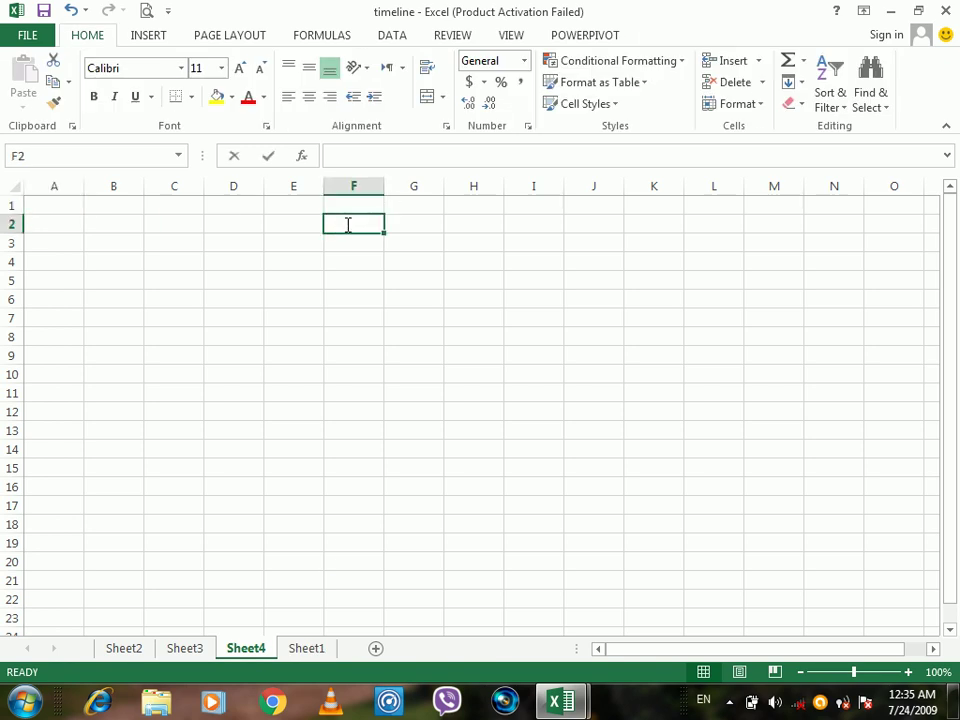
type("Name")
key("Tab")
type("Jan")
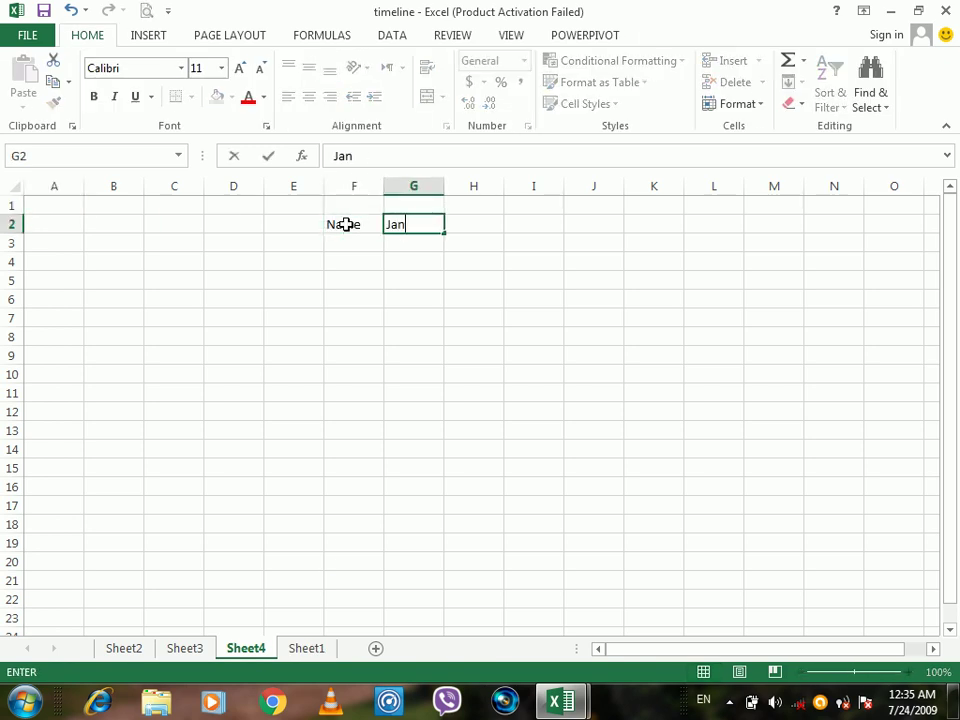
key("Tab")
type("Feb")
key("Tab")
type("M")
key("Tab")
type("Apr")
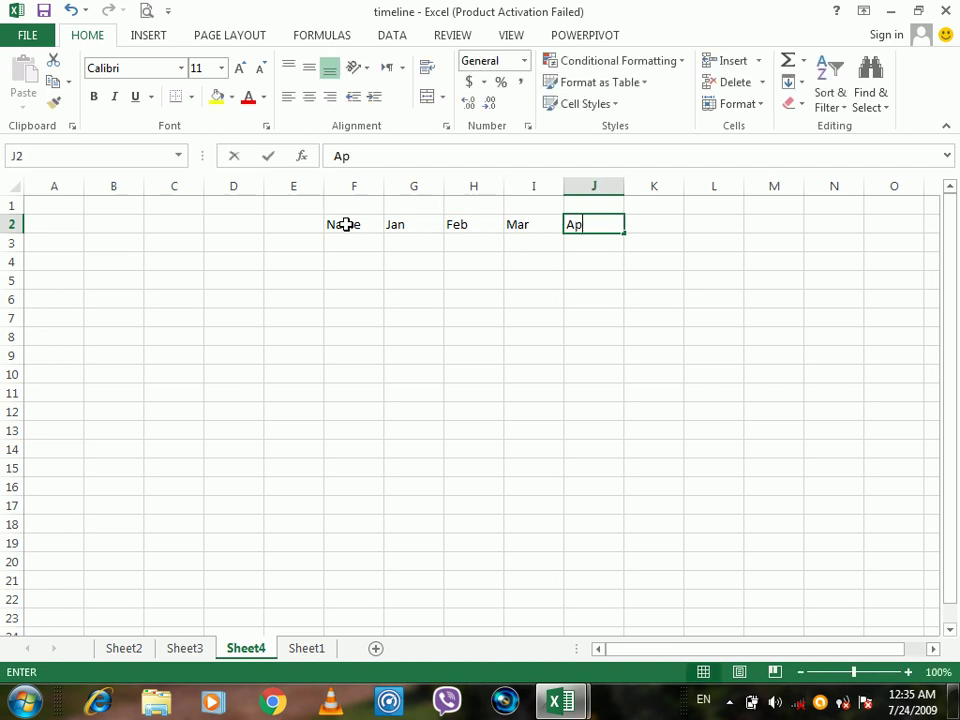
key("Tab")
type("Ma")
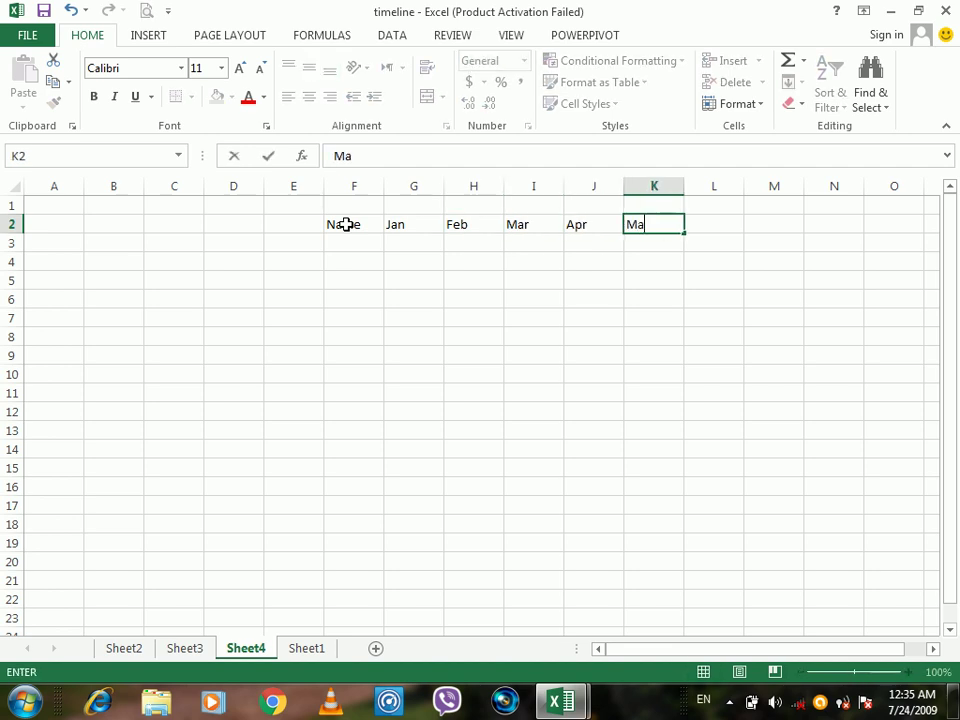
key("Tab")
type("Jun")
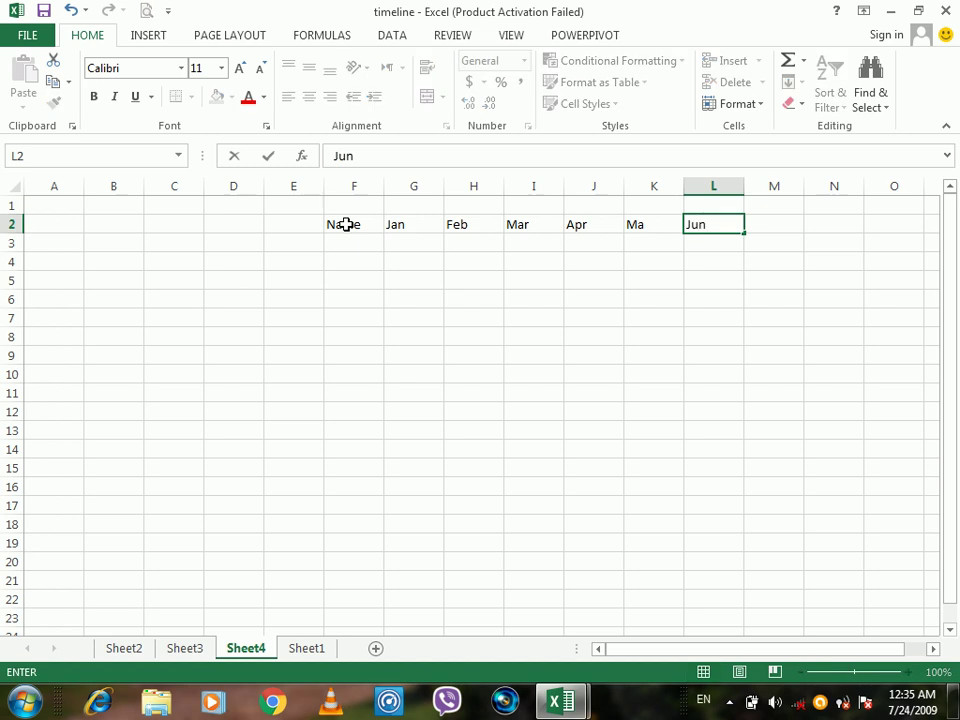
key("Tab")
type("J")
key("Return")
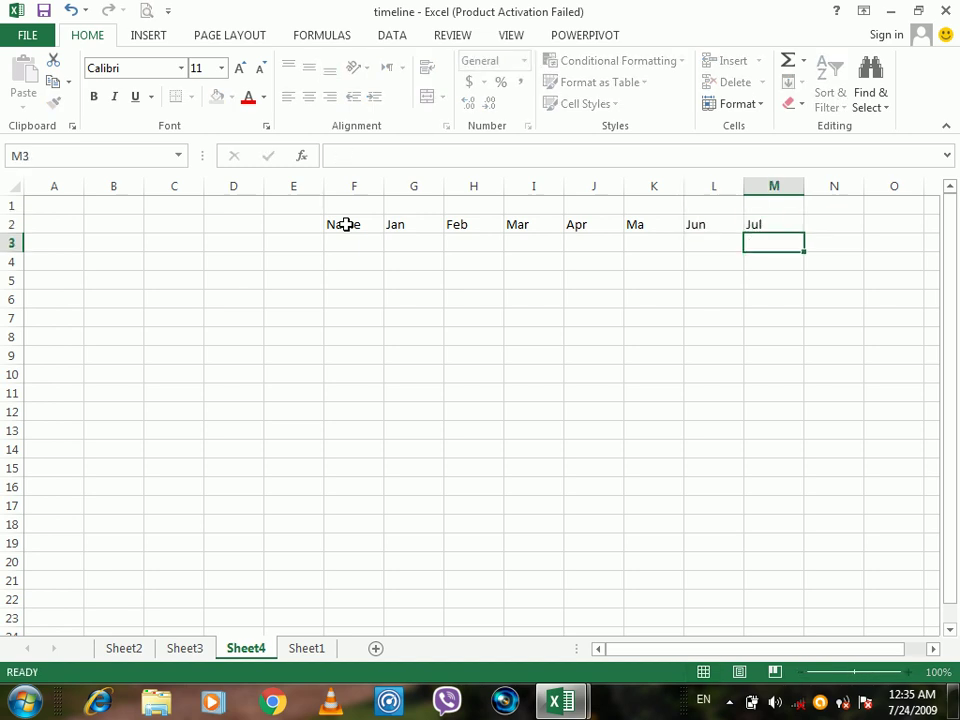
Enter the same person's first name in cells F4 and F3 under the Name heading
left_click(351, 259)
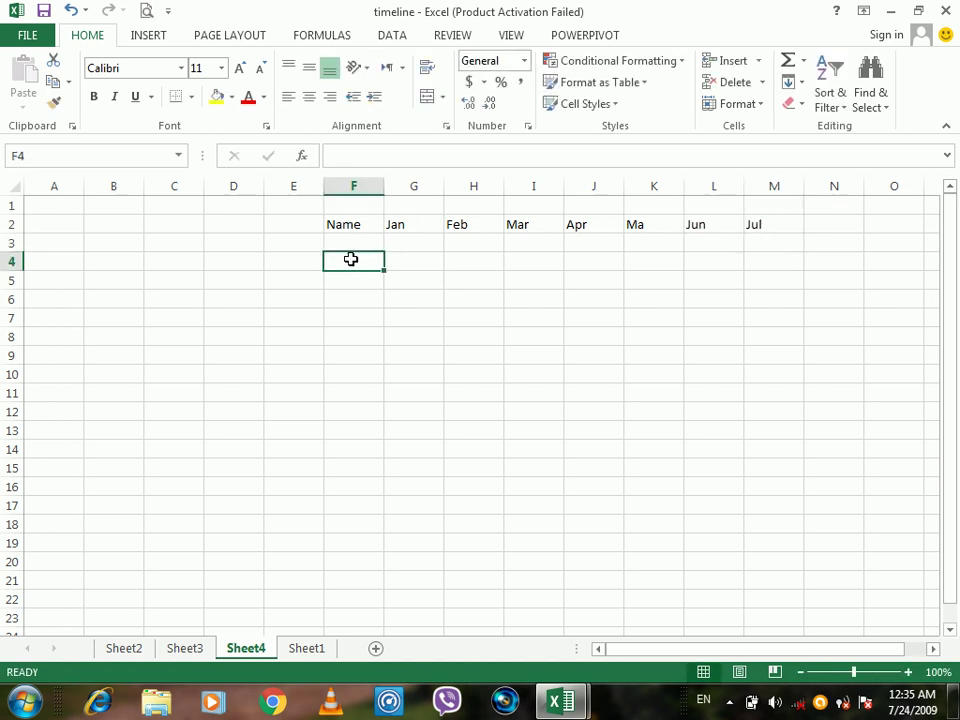
type("Ahmad")
key("Up")
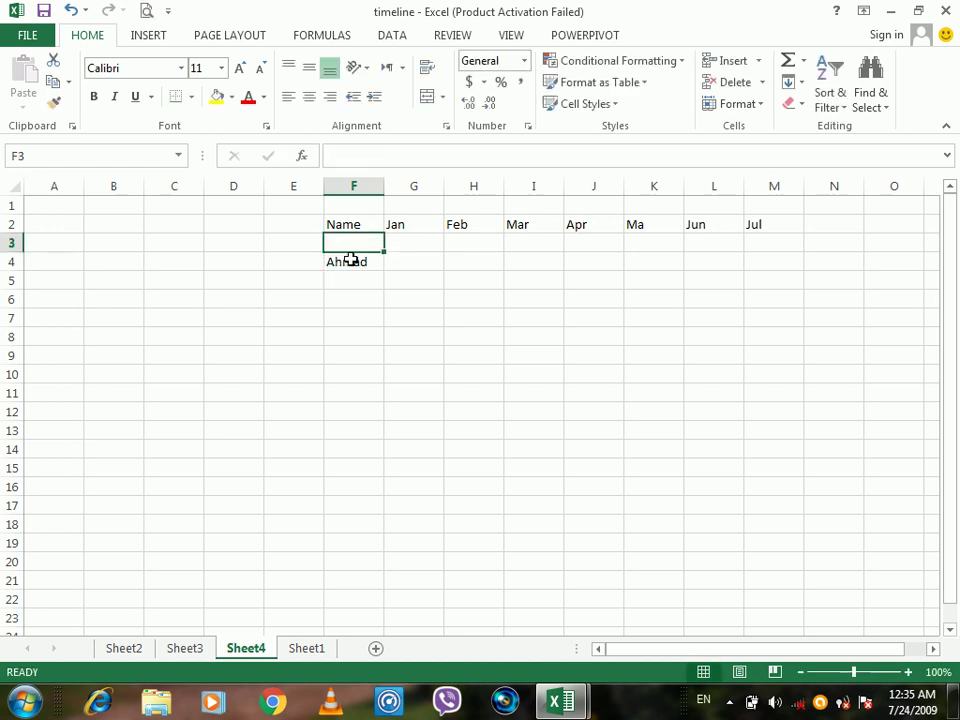
type("Ahmad")
key("ctrl+Return")
Fill the first person's months in G3:M3 with 500, 300, 200, 100, 600, 900 and 500
key("Right")
type("500")
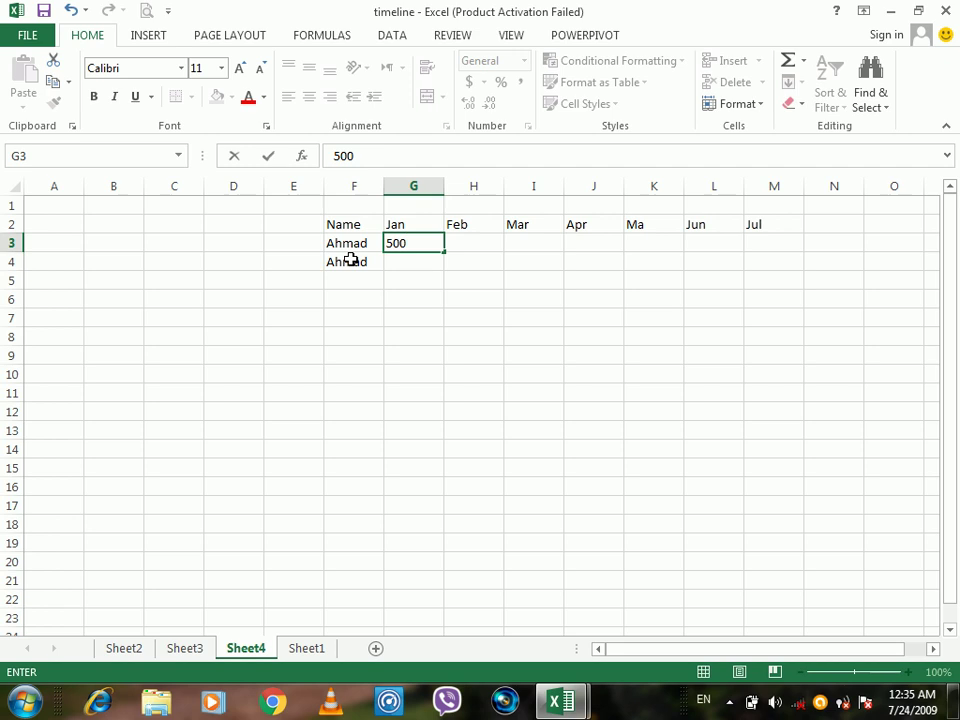
key("Right")
type("300")
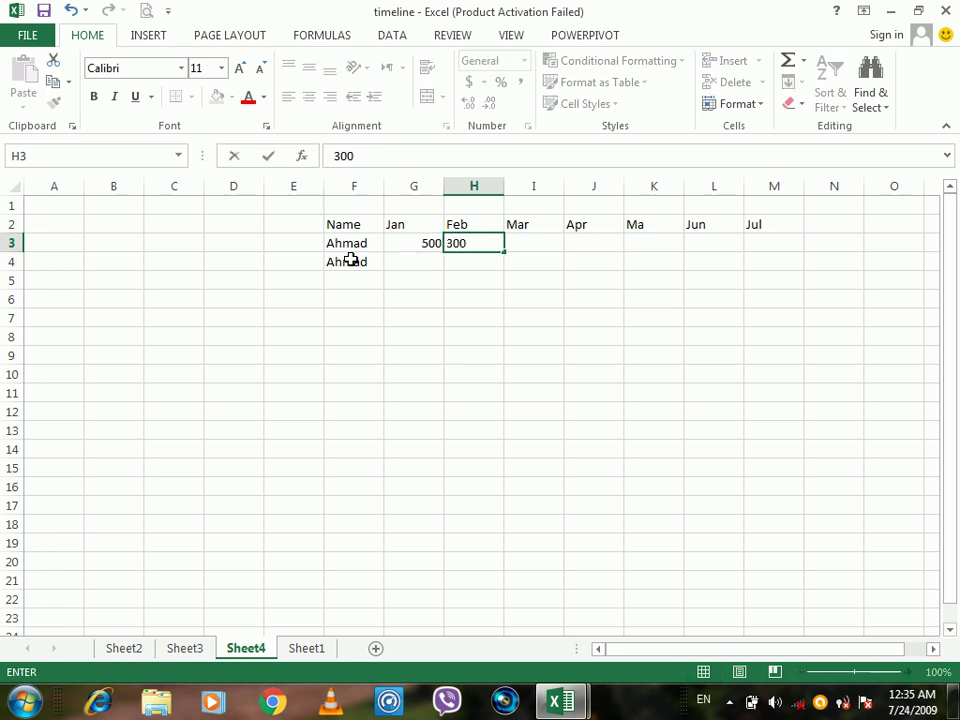
key("Right")
type("200")
key("Right")
type("100")
key("ctrl+Return")
key("Right")
type("600")
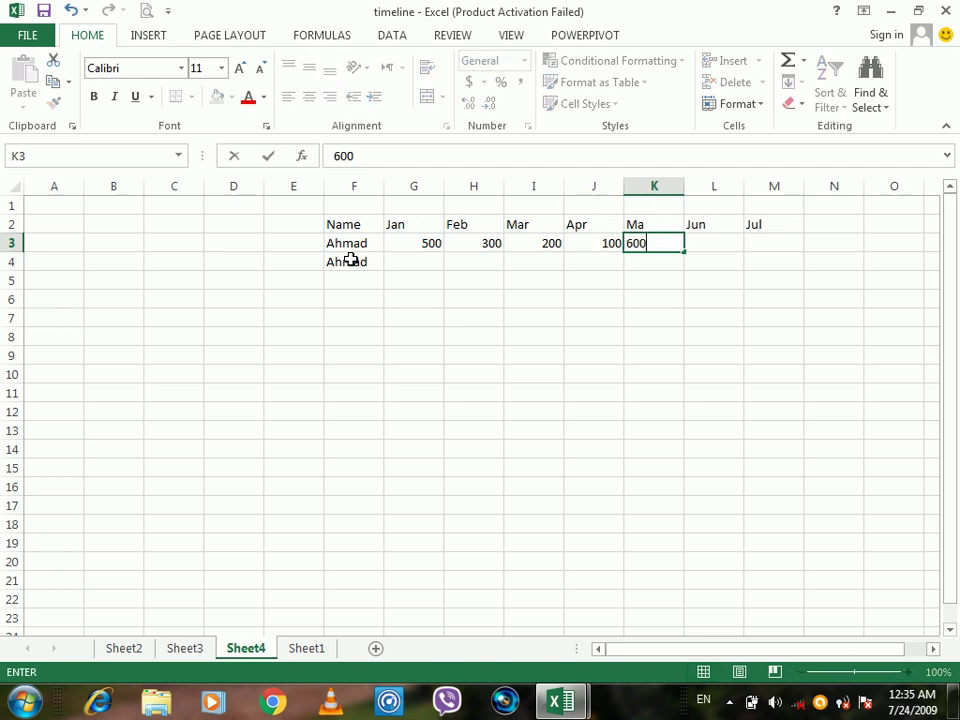
key("Right")
type("900")
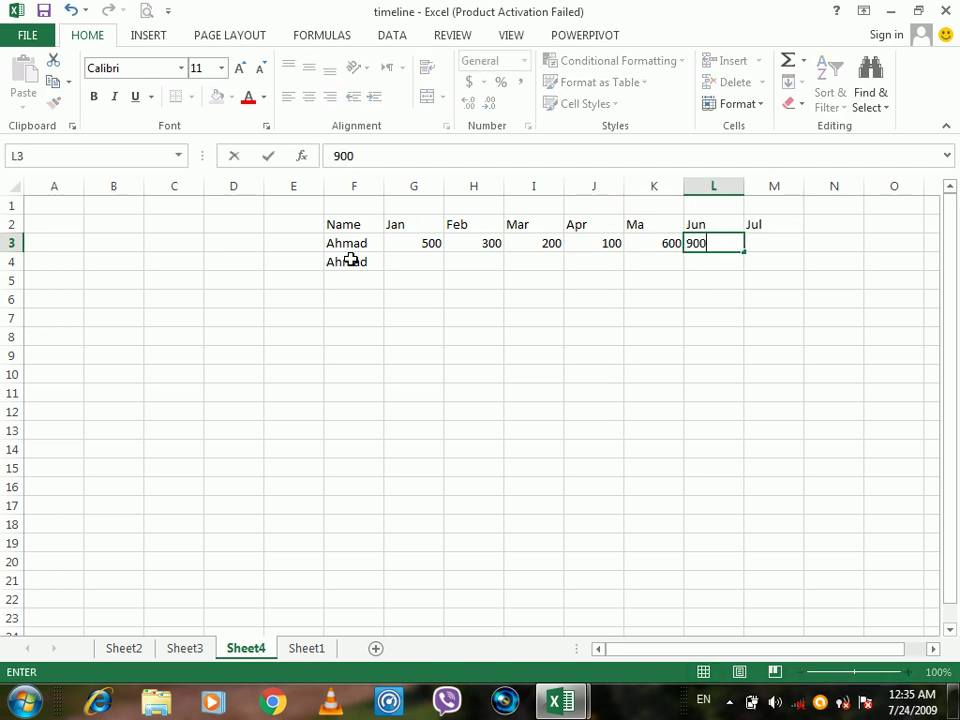
key("Right")
type("500")
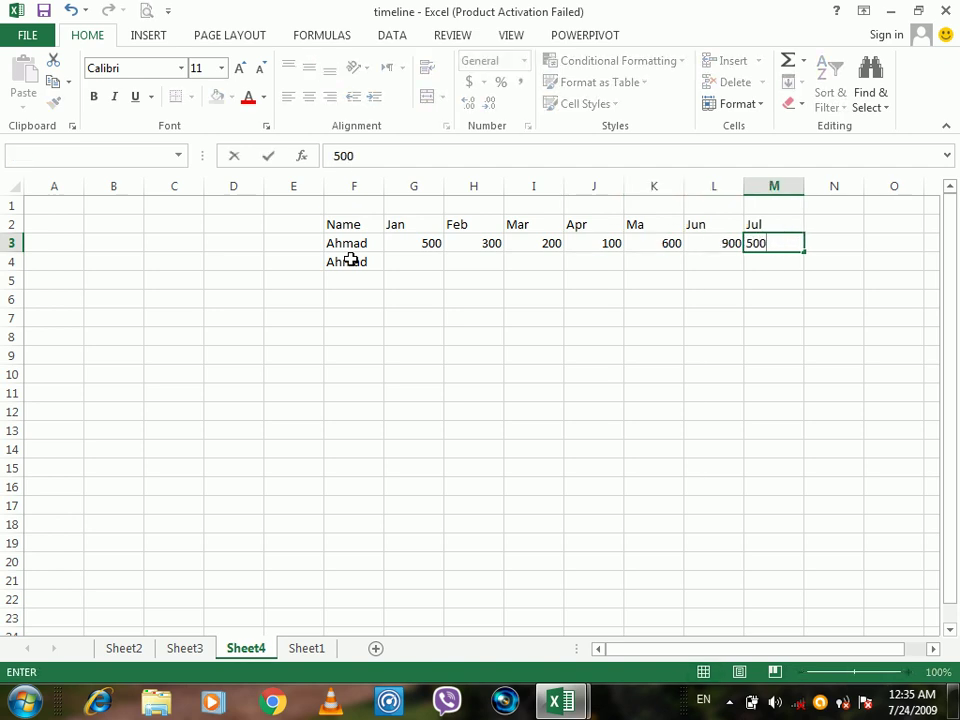
Replace F4 with a second person's name and fill G4:M4 with 400, 300, 200, 600, 500, 600 and 700
left_click(361, 261)
type("Jamal")
key("Return")
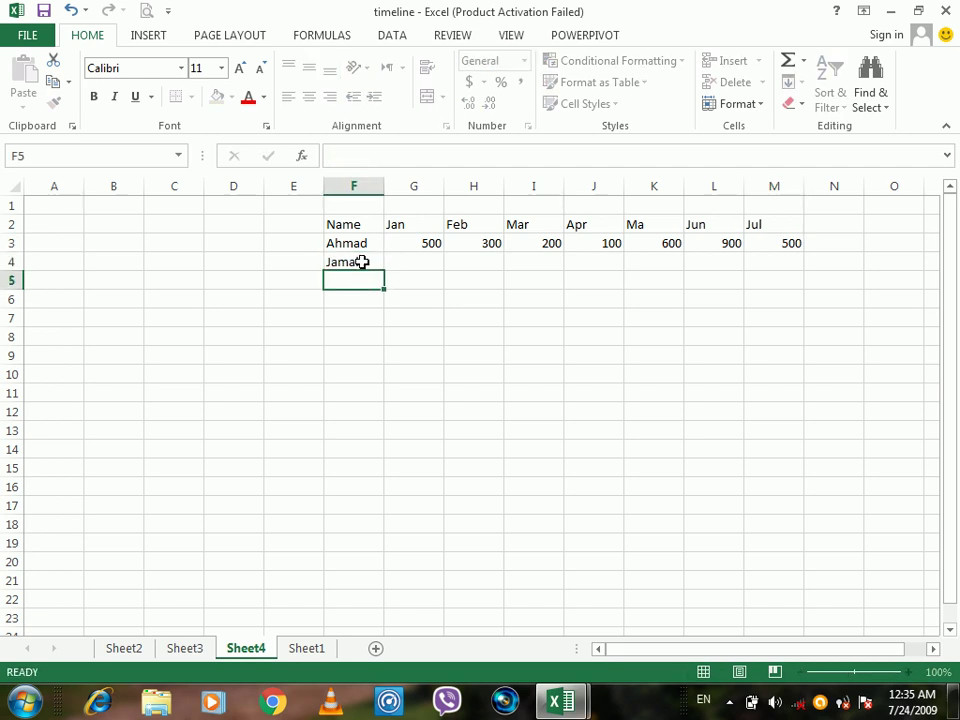
key("Right")
key("Up")
type("400")
key("Right")
type("300")
key("Right")
type("200")
key("Right")
type("60")
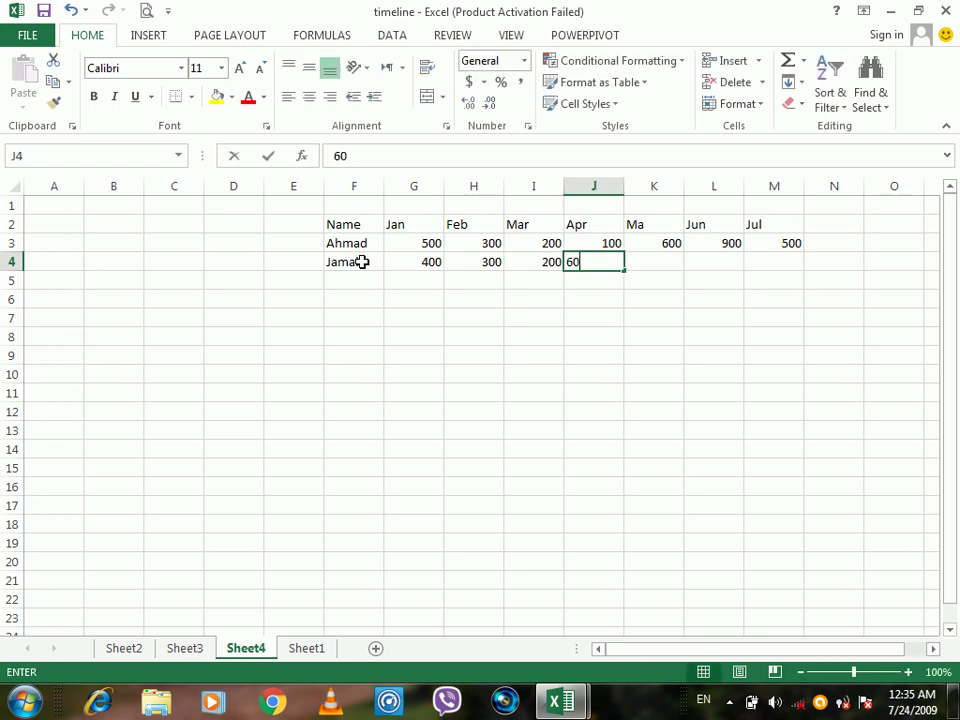
key("Right")
type("500")
key("Right")
type("600")
key("Right")
type("700")
key("Return")
Create a PivotTable from the range F2:M4 on a new worksheet
left_click_drag(356, 224, 790, 262)
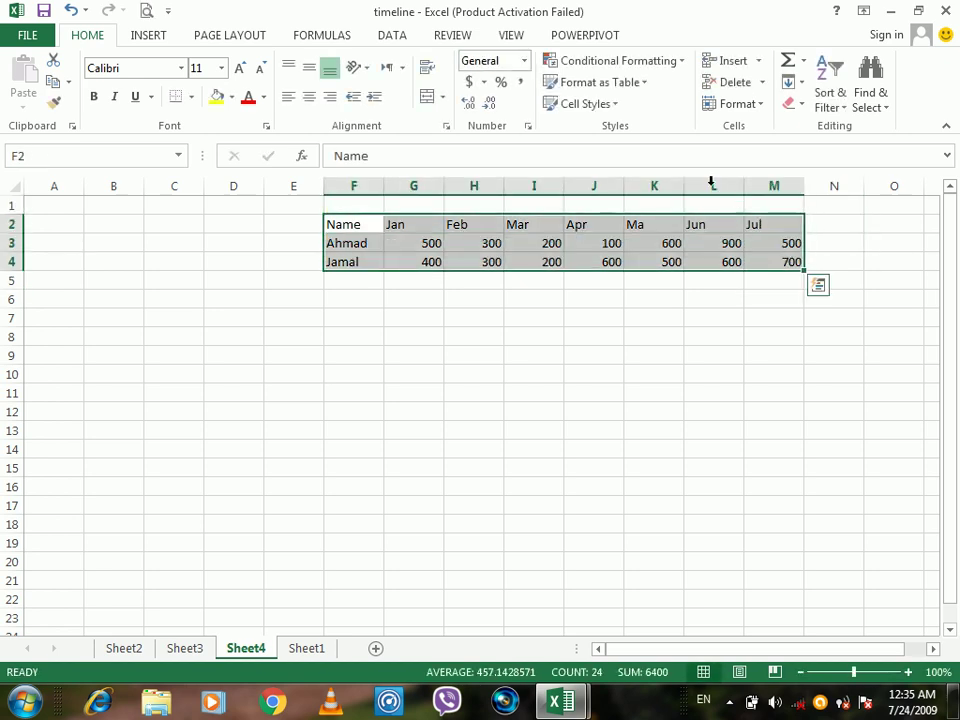
left_click(244, 38)
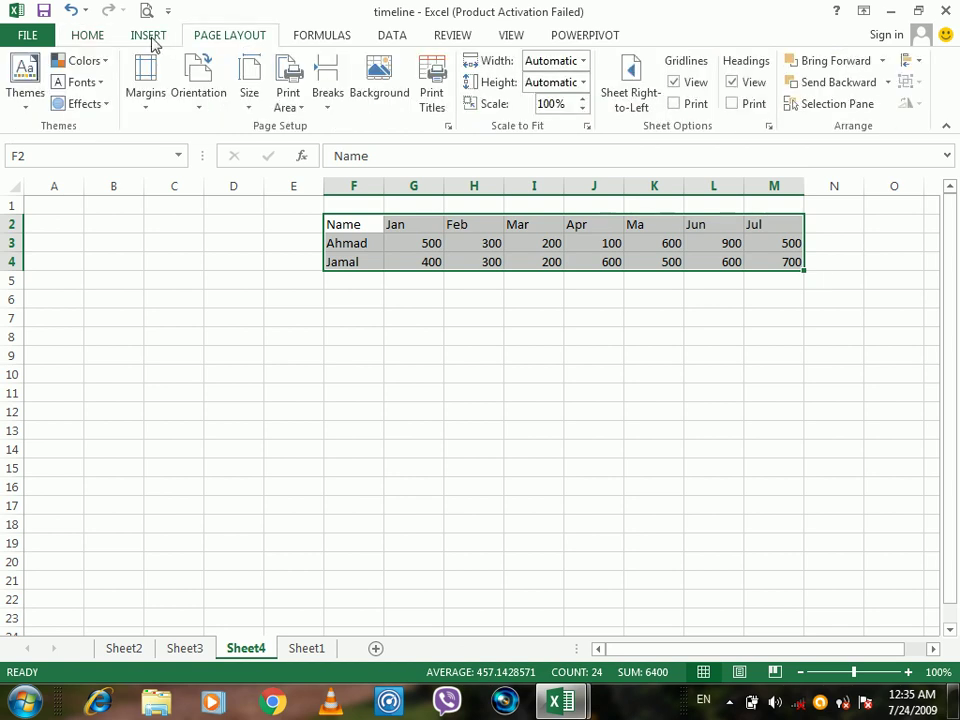
left_click(148, 36)
left_click(30, 88)
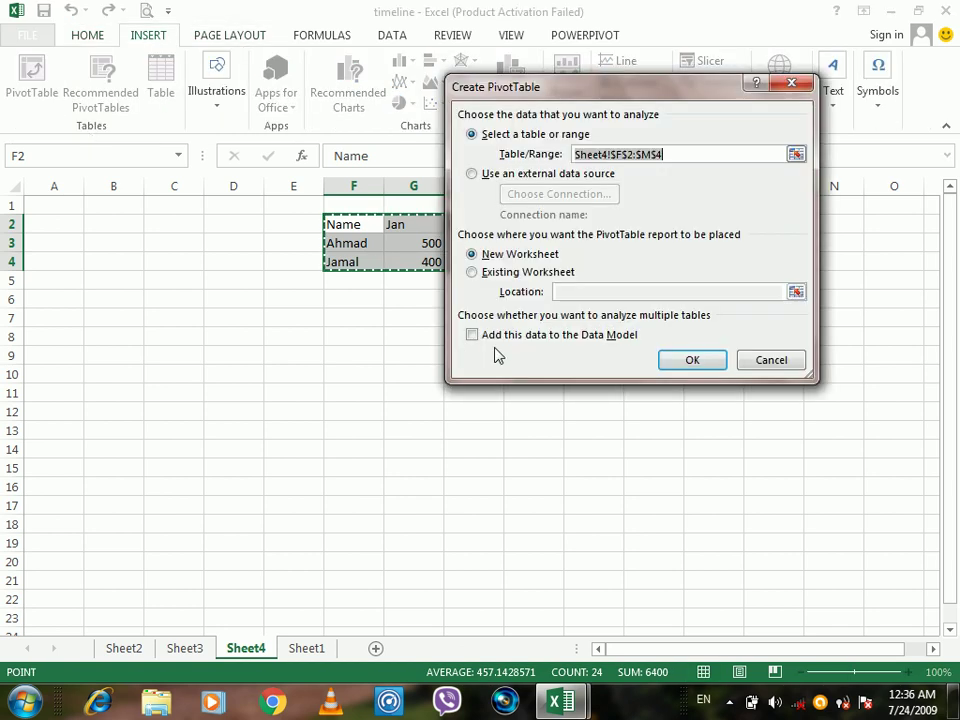
left_click(663, 362)
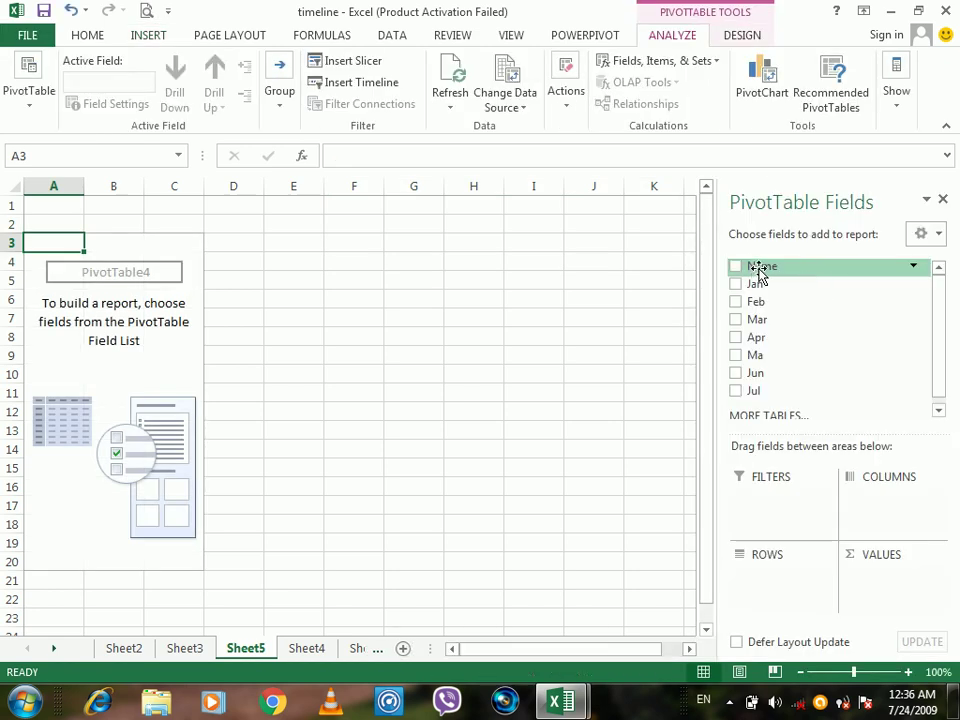
Lay out the PivotTable with Name as rows and all seven month fields, Jan to Jul, as report filters
left_click_drag(760, 270, 764, 575)
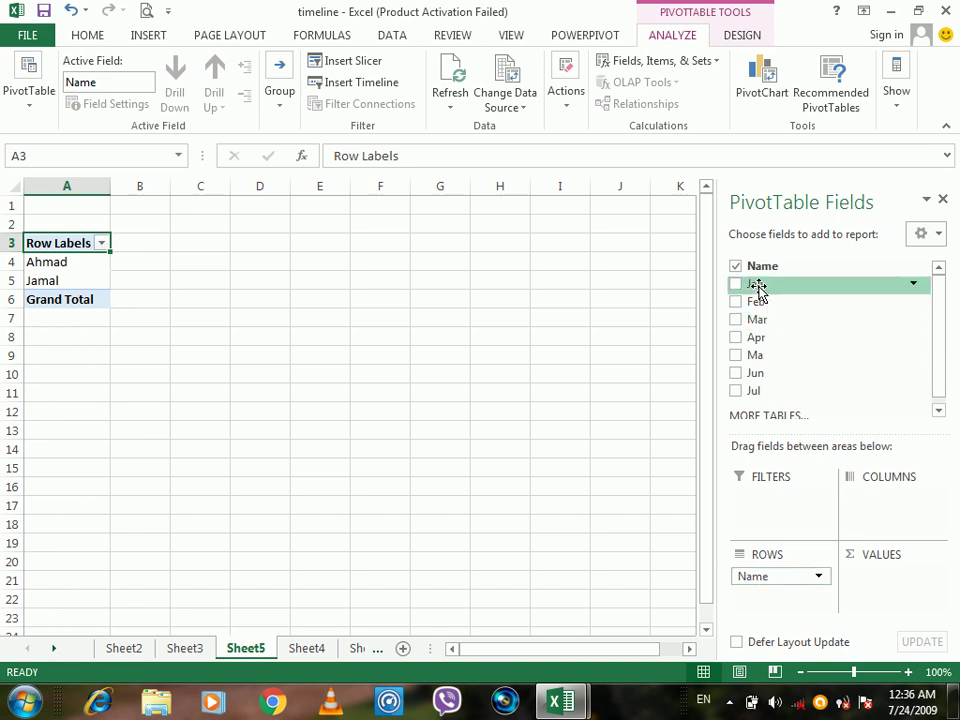
left_click_drag(757, 289, 784, 506)
left_click_drag(760, 310, 767, 522)
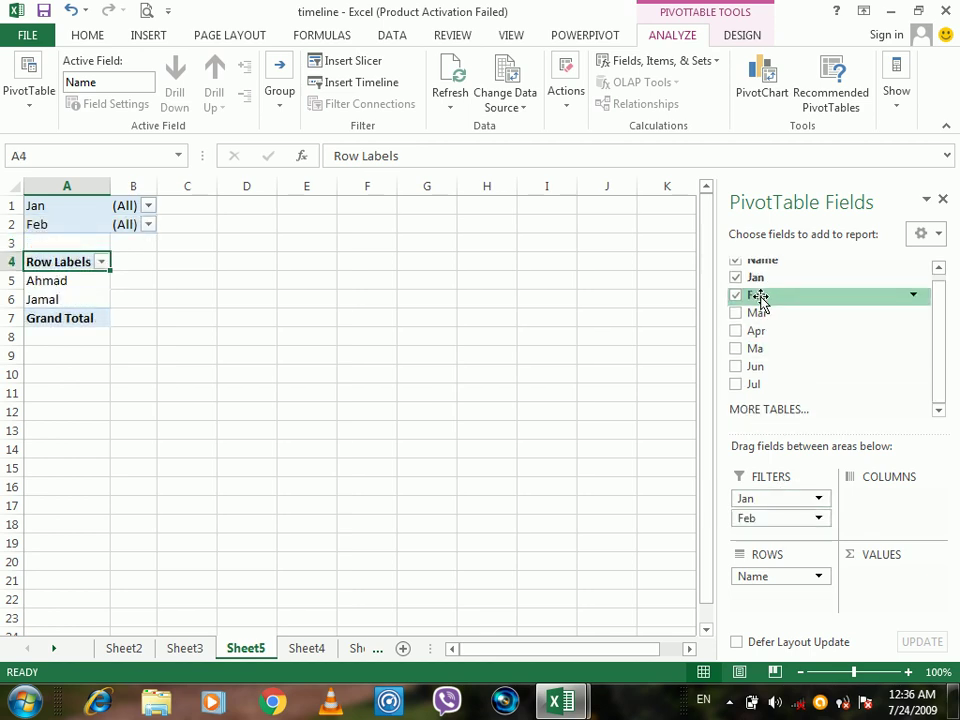
left_click_drag(754, 315, 757, 541)
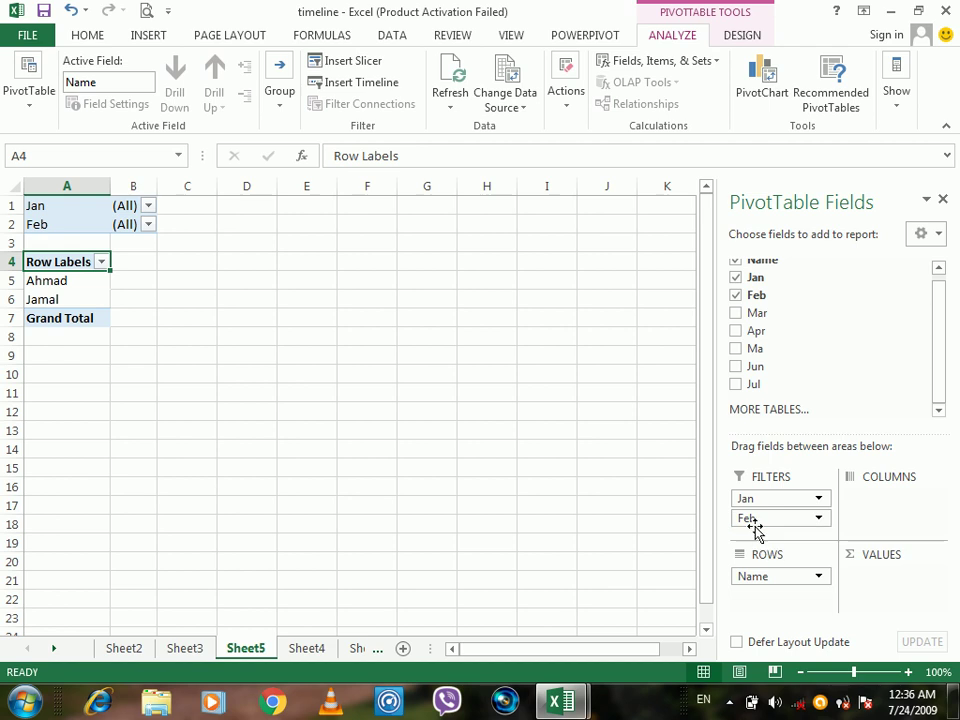
left_click_drag(765, 315, 771, 527)
left_click_drag(754, 337, 769, 506)
left_click_drag(754, 375, 767, 522)
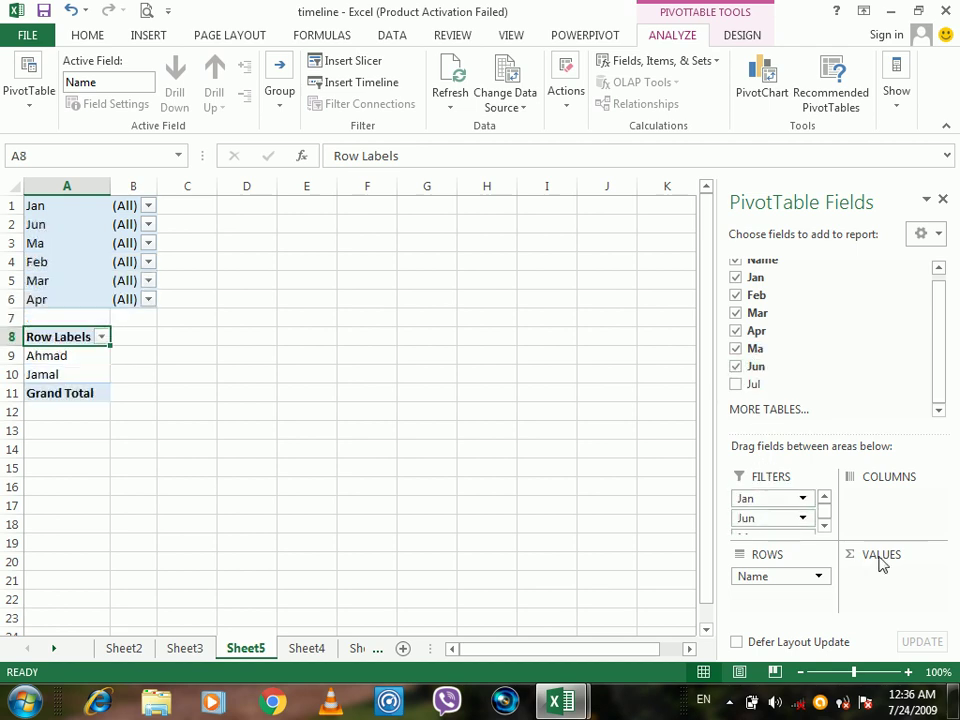
left_click_drag(748, 388, 780, 514)
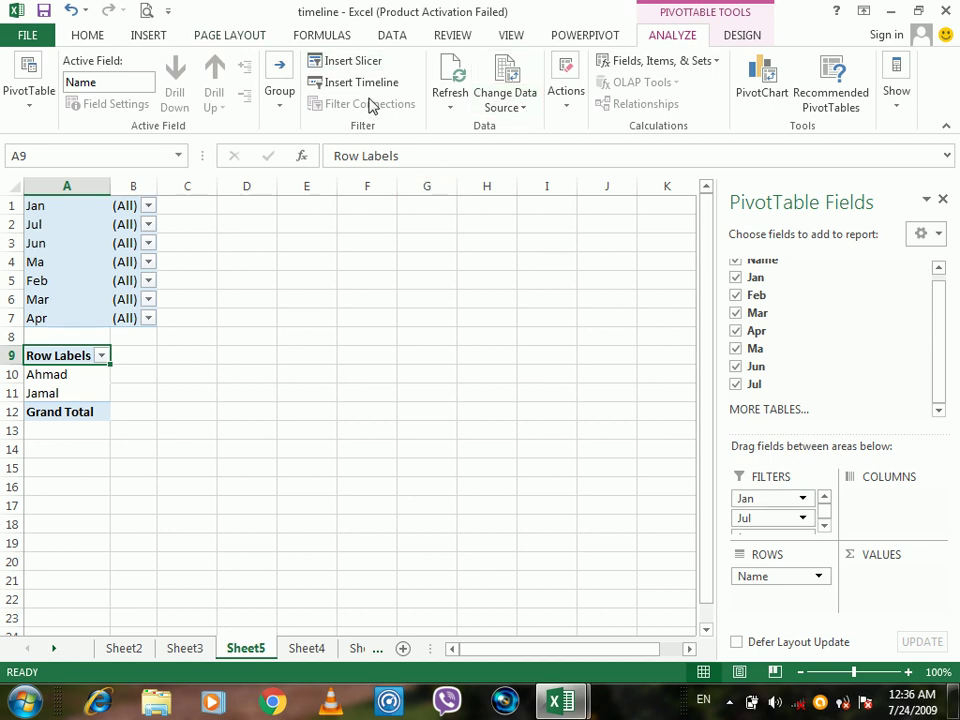
Try to insert a timeline for the month-based PivotTable
left_click(147, 36)
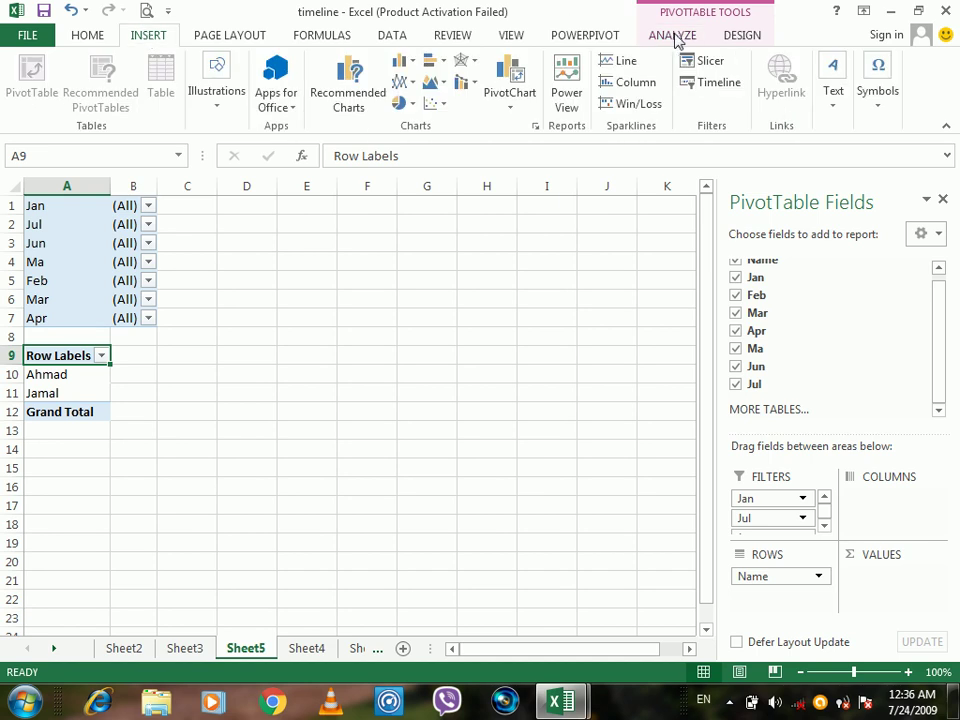
left_click(707, 84)
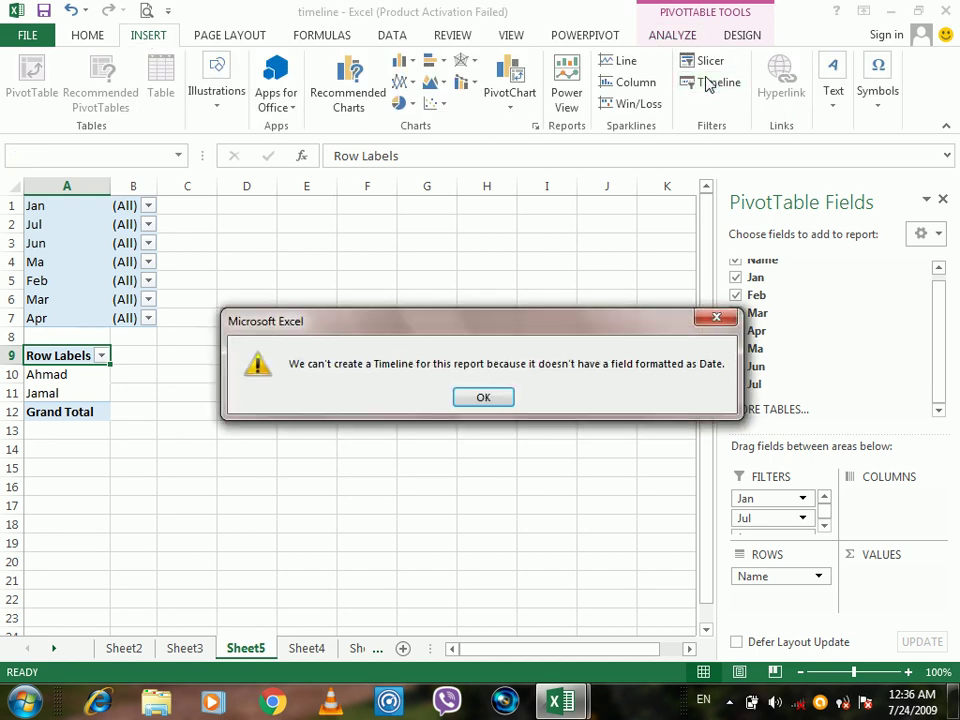
left_click(483, 398)
On Sheet4, change the Name heading in F2 to Date and replace the names in F3 and F4 with 7/24/2009
left_click(184, 649)
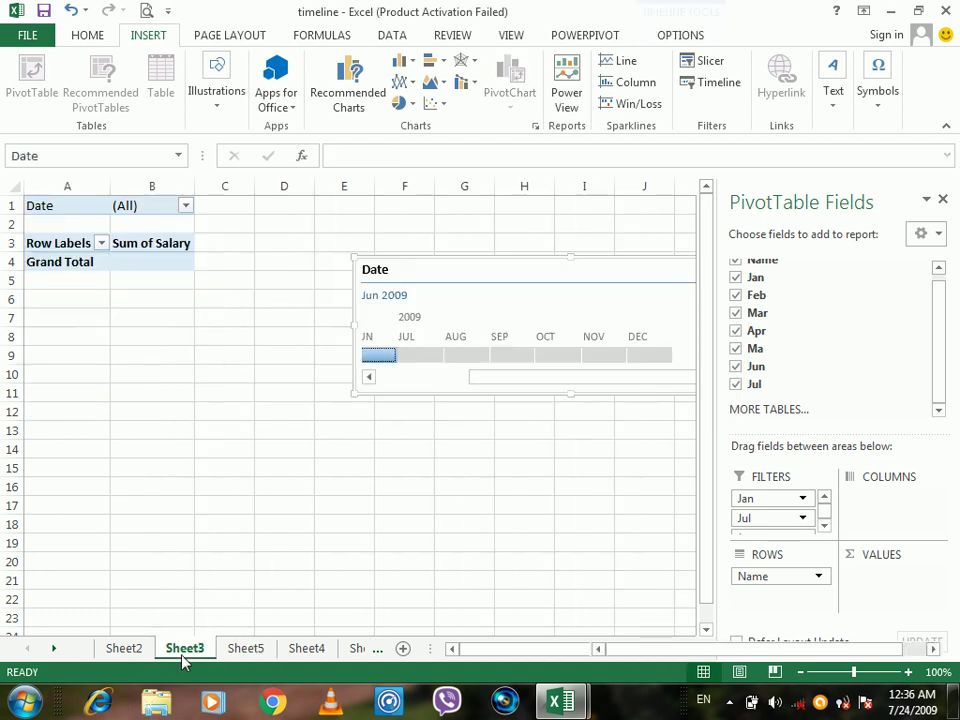
left_click(246, 649)
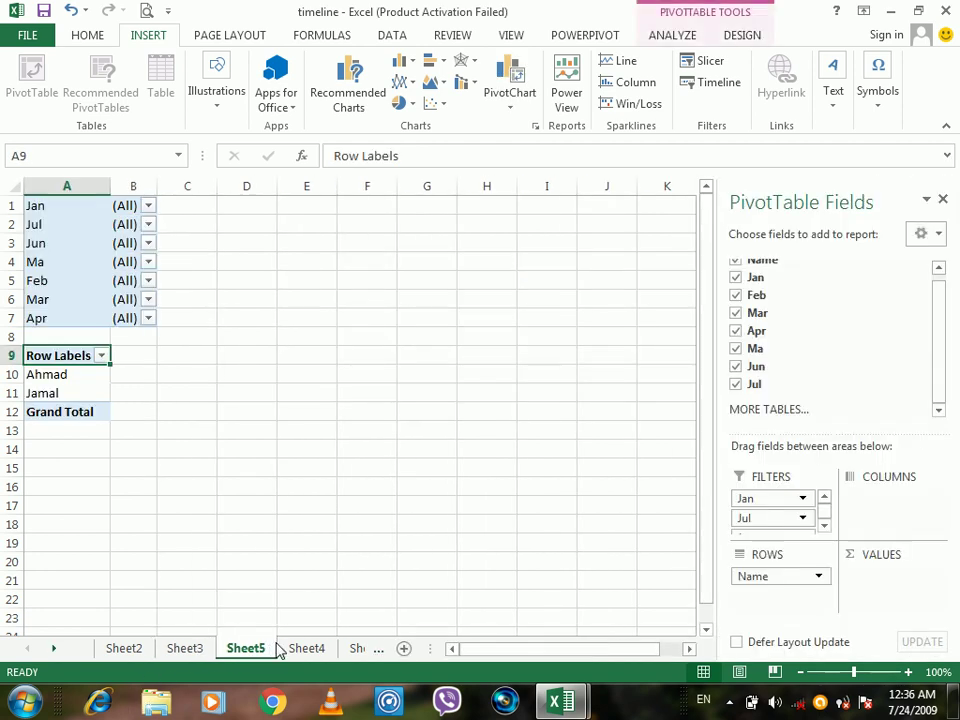
left_click(302, 648)
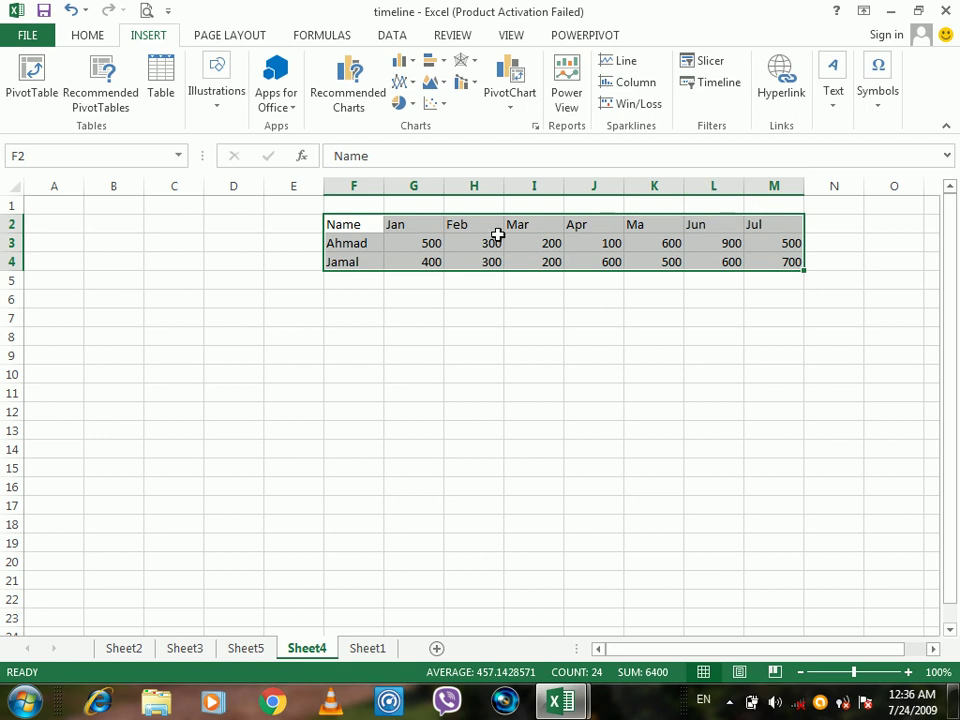
left_click(365, 224)
type("Date")
key("Return")
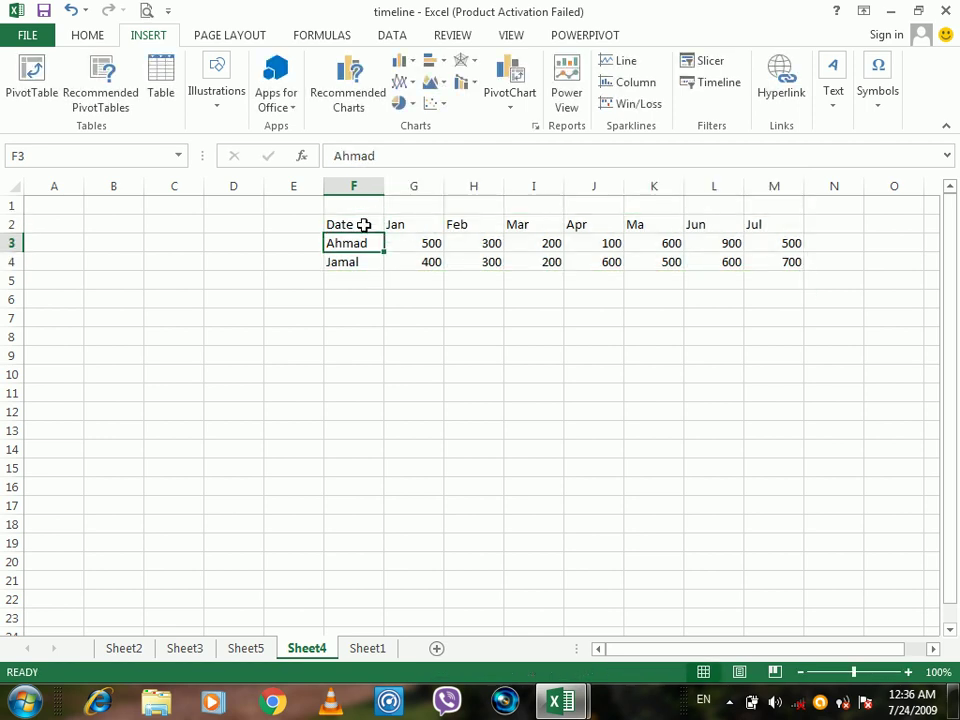
key("ctrl+semicolon")
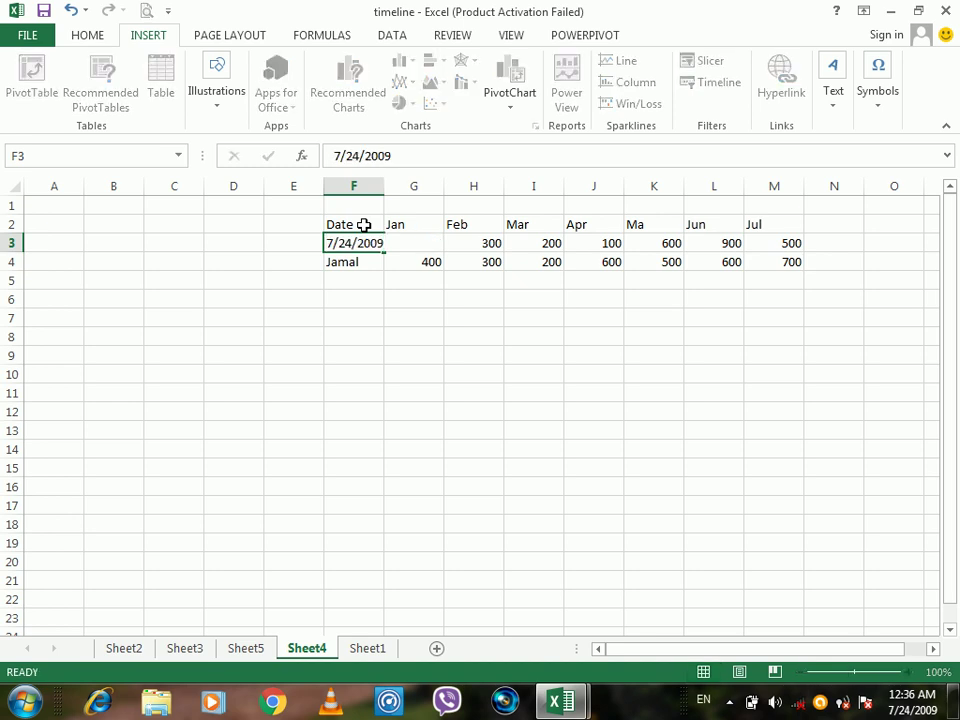
key("Return")
key("ctrl+semicolon")
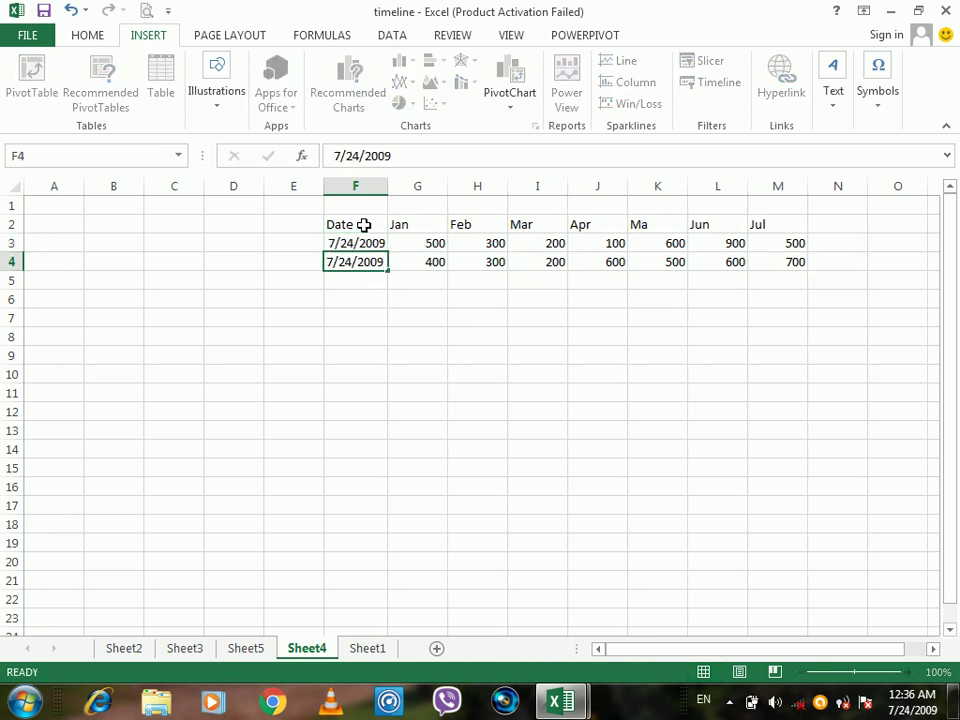
key("Return")
left_click_drag(355, 240, 789, 242)
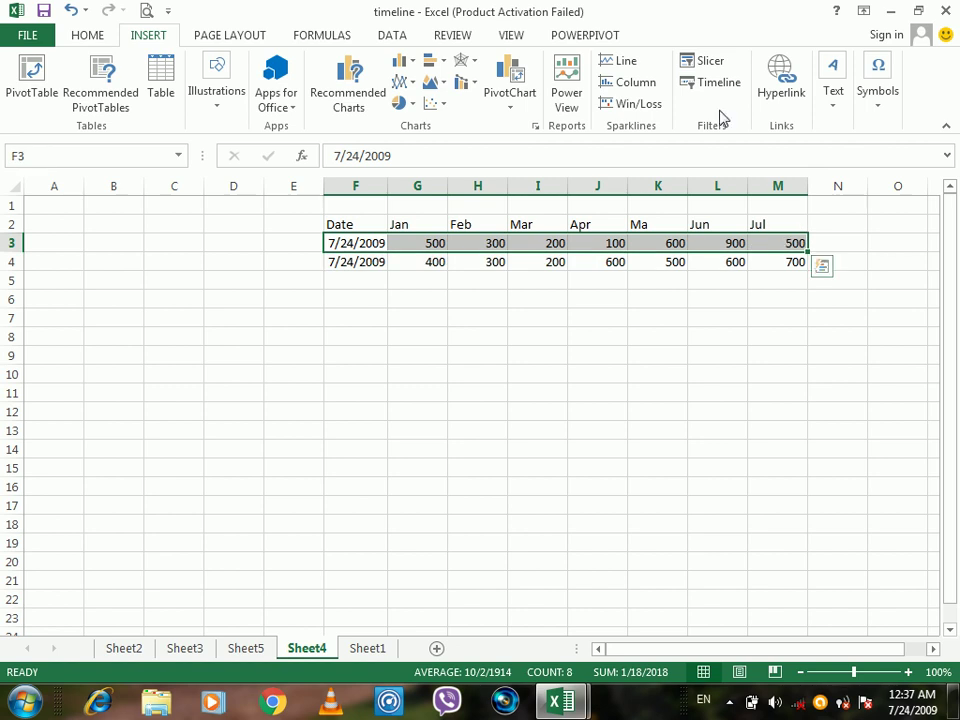
left_click(32, 78)
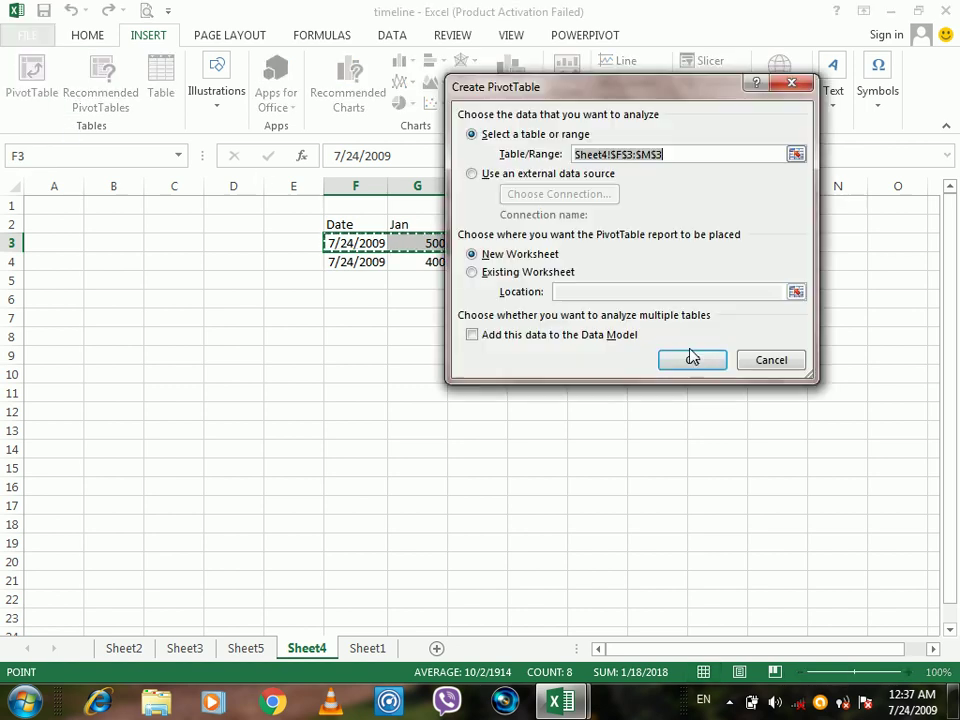
left_click(686, 364)
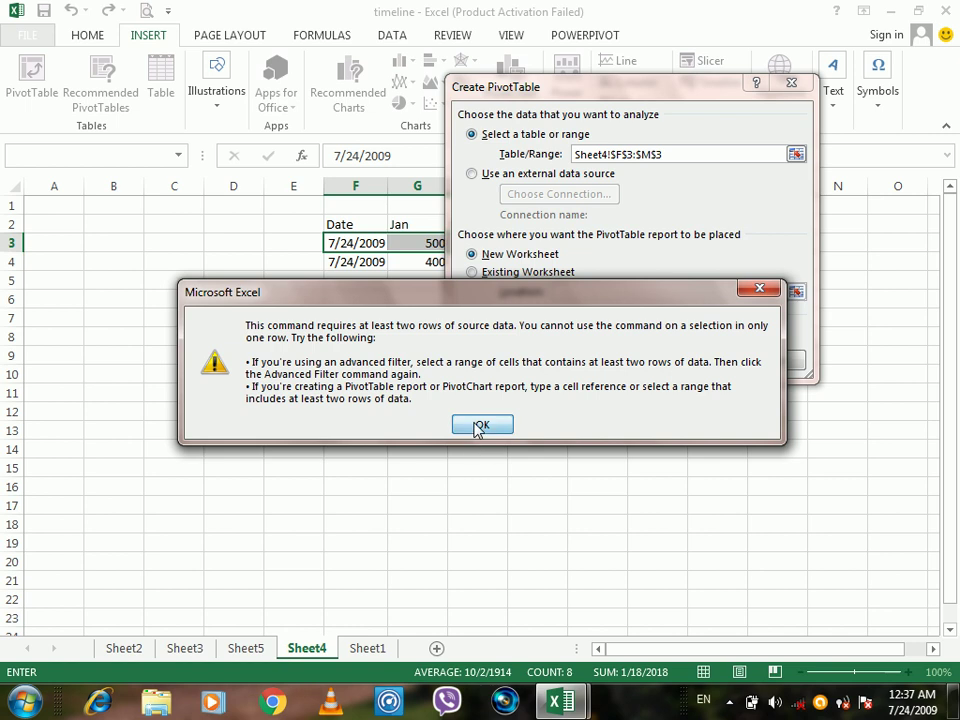
left_click(483, 422)
left_click(768, 364)
Create a PivotTable from the range F2:M4 on a new worksheet and add the Name field as its rows
left_click_drag(362, 222, 796, 262)
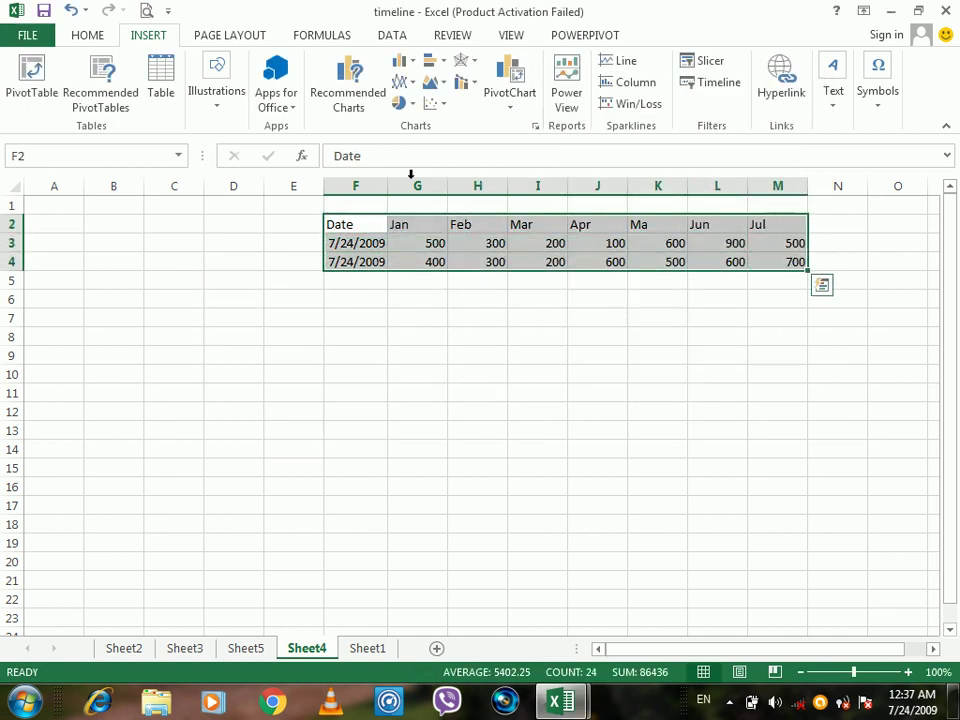
left_click(38, 96)
left_click(693, 366)
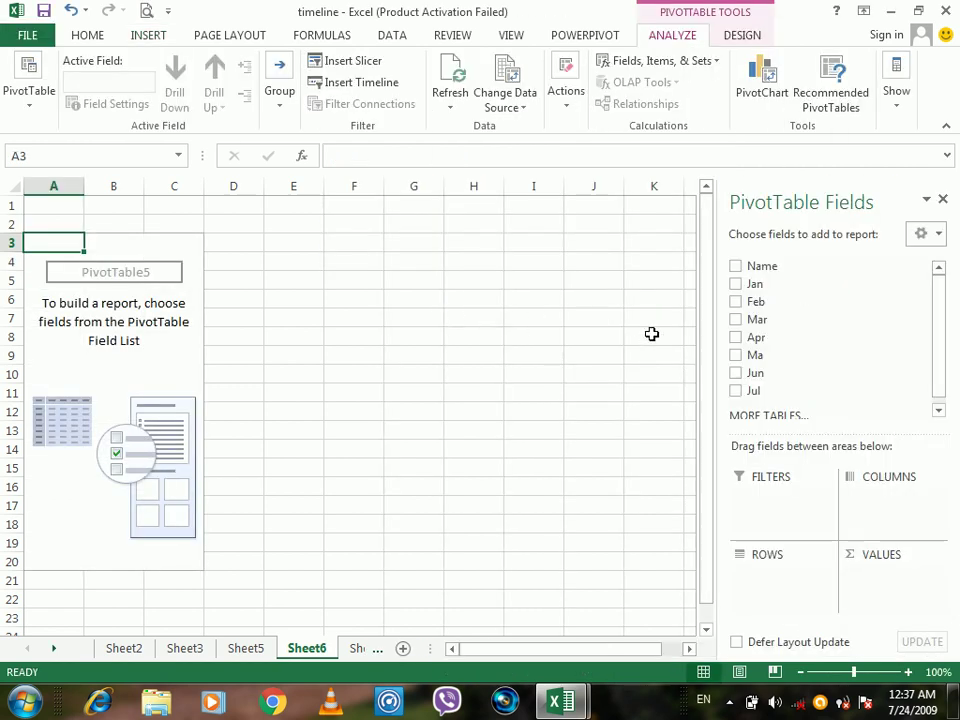
left_click_drag(752, 266, 767, 583)
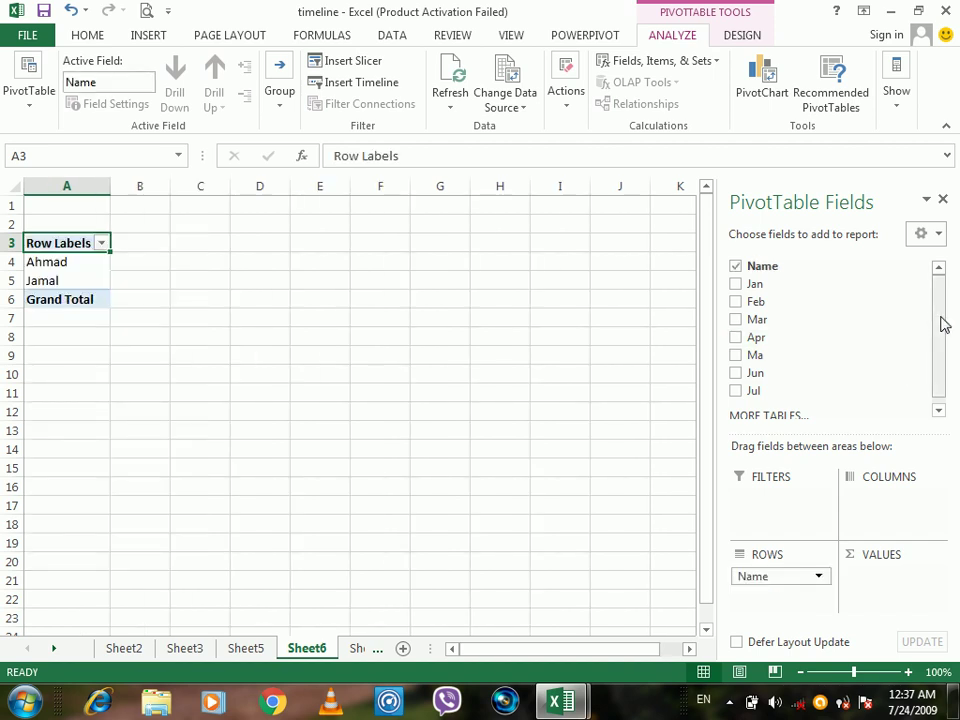
left_click_drag(945, 326, 948, 398)
left_click_drag(940, 311, 932, 261)
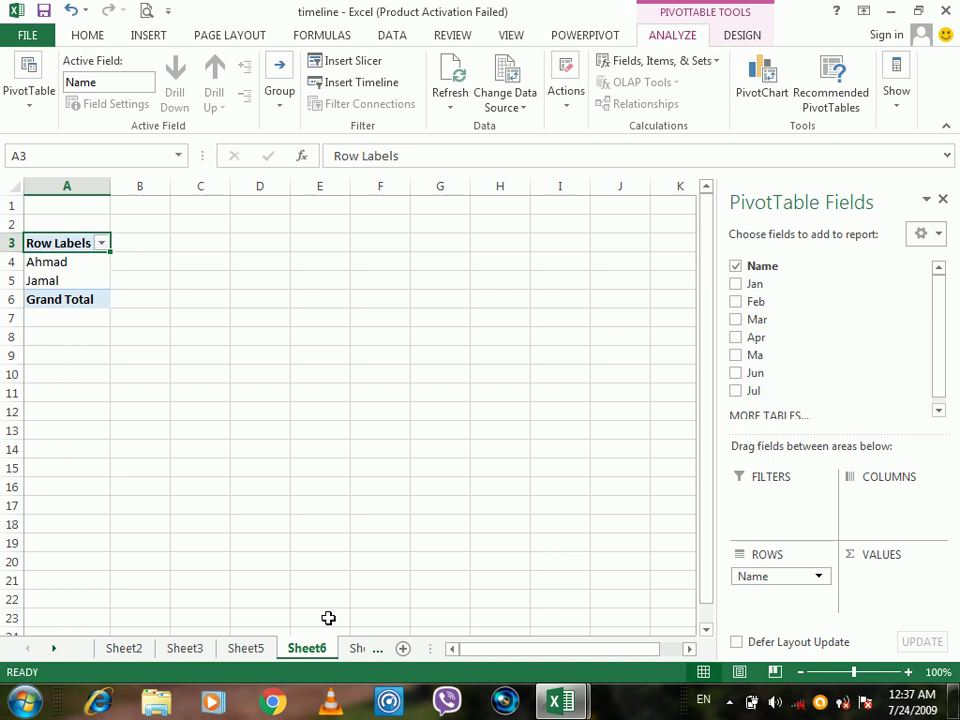
Compare the PivotTable on Sheet5 with the source tables on Sheet4 and Sheet1
left_click(250, 648)
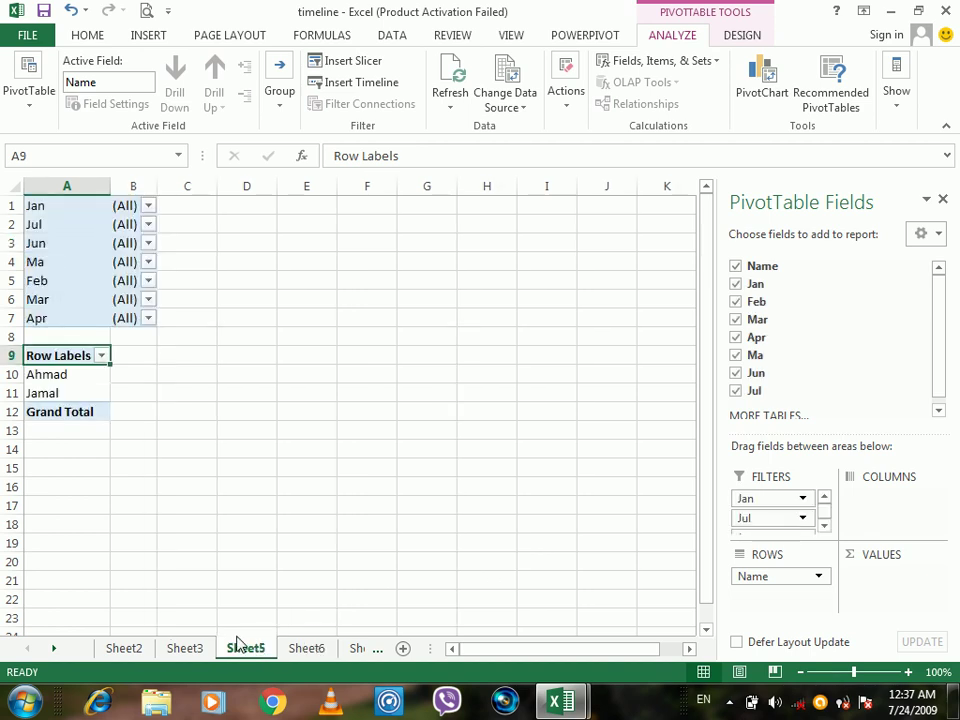
left_click(354, 649)
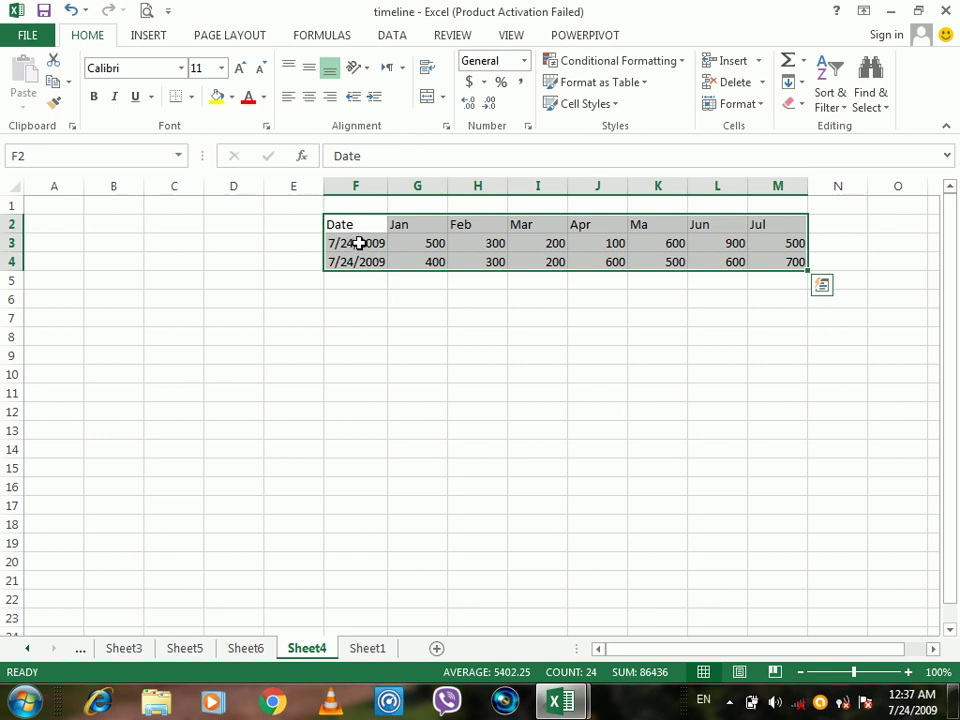
left_click(368, 648)
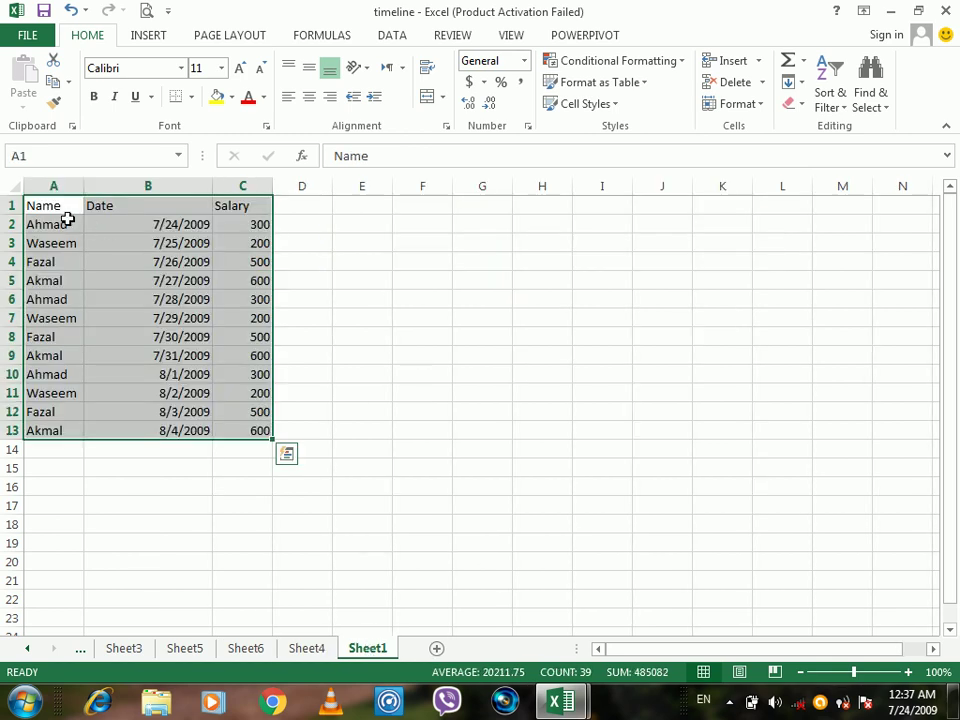
left_click(307, 649)
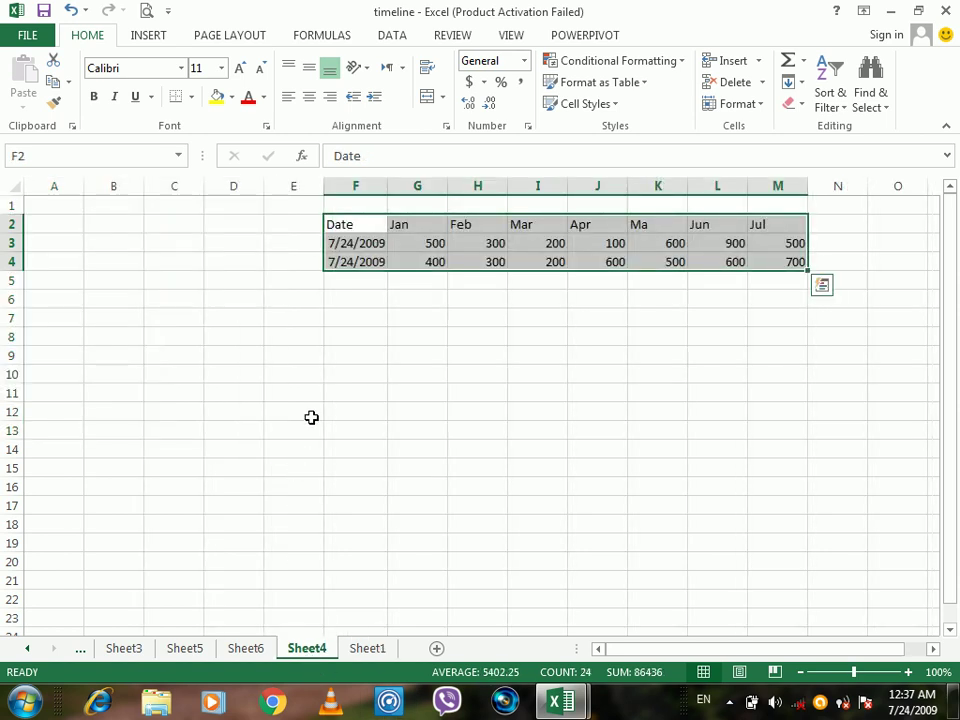
Examine the available text and symbol insert options, the built-in equations and the page layout commands
left_click(150, 35)
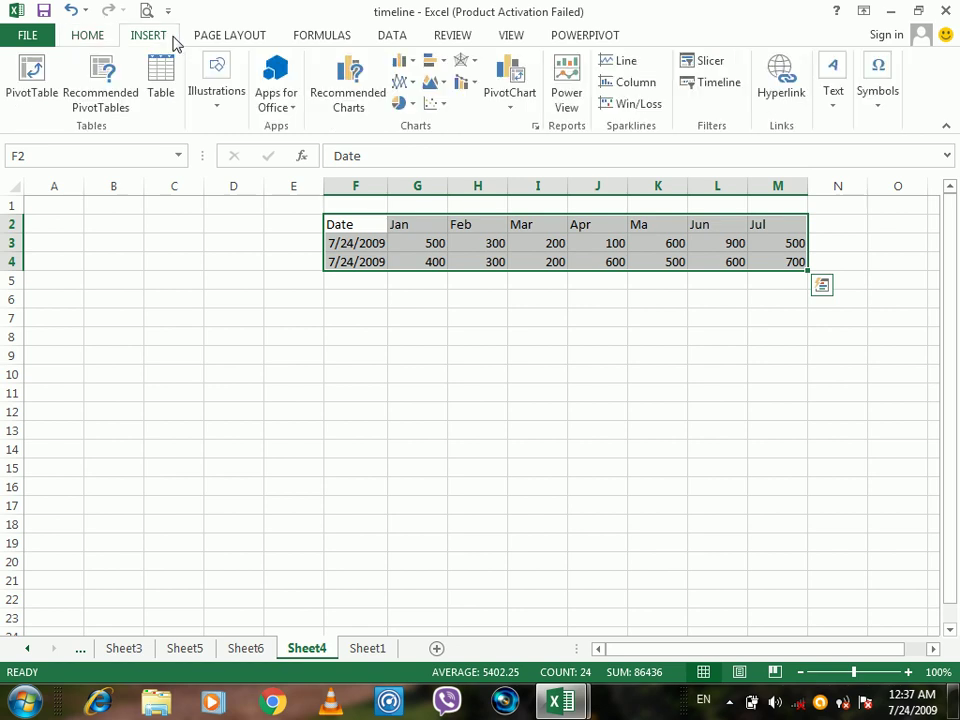
left_click(740, 338)
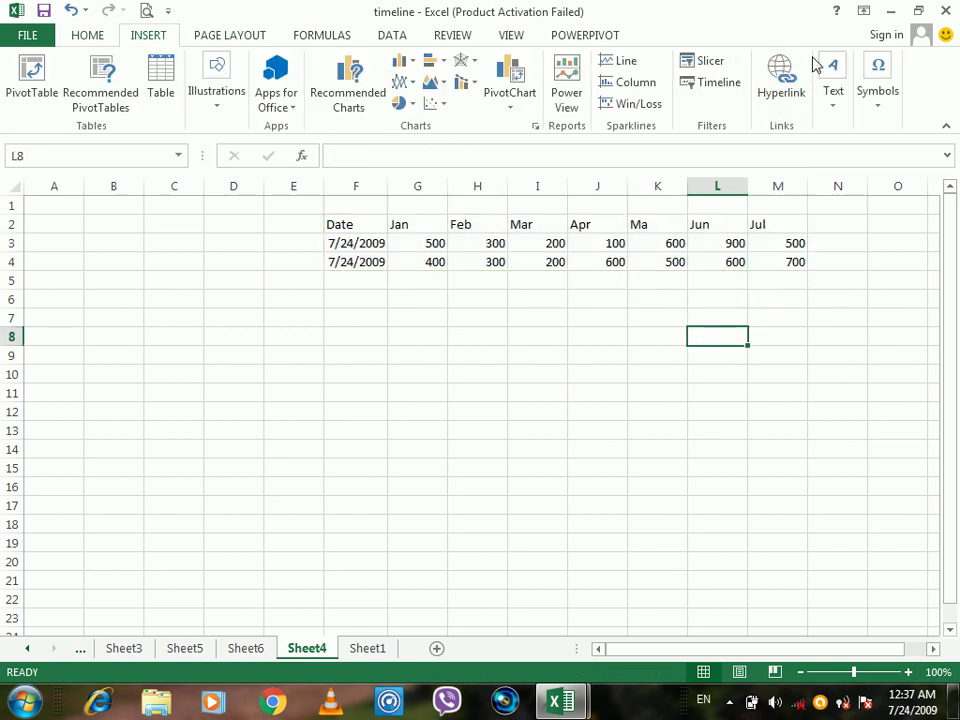
left_click(838, 89)
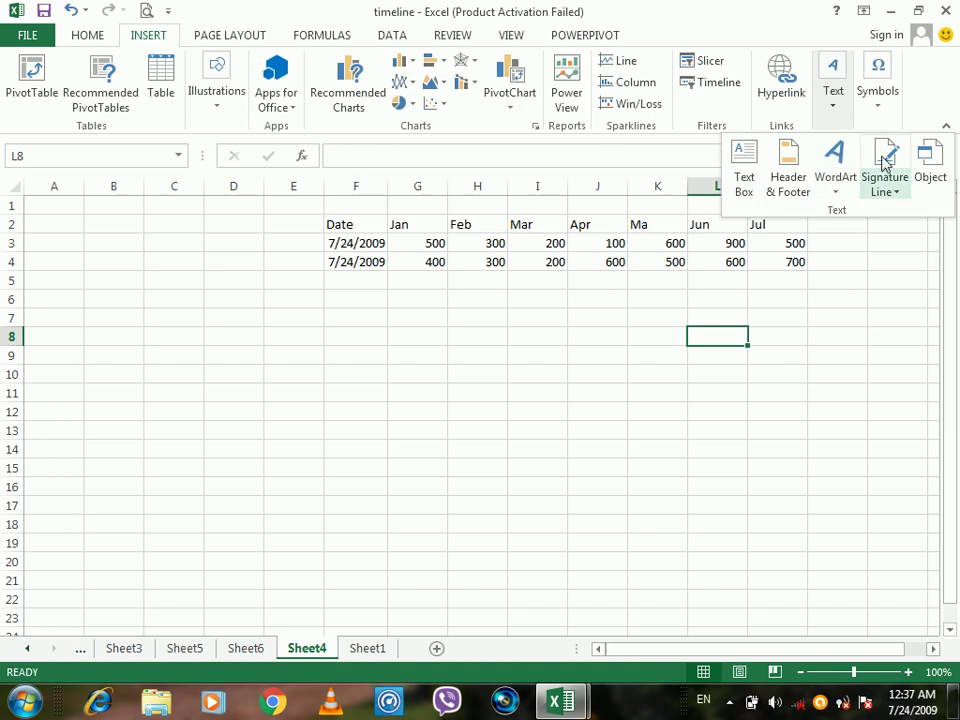
left_click(873, 108)
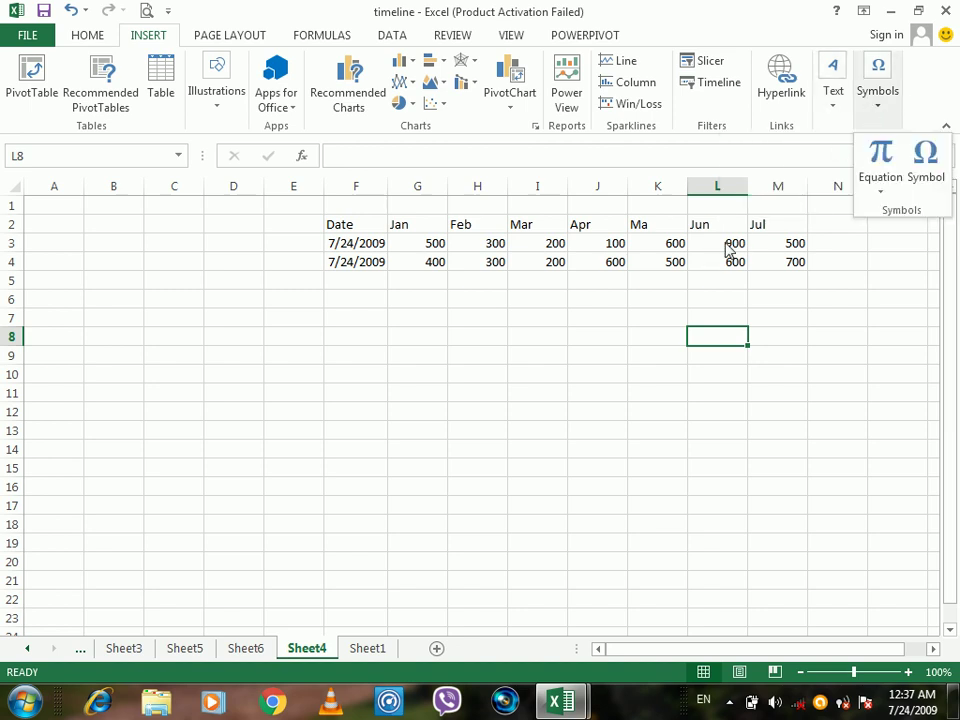
left_click(897, 199)
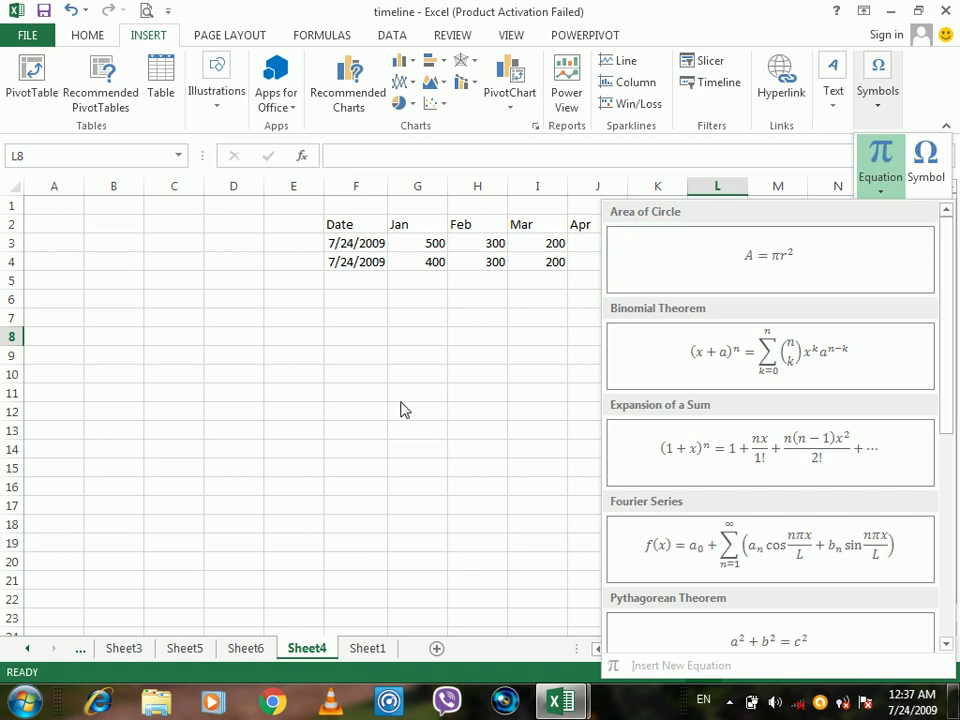
left_click(205, 357)
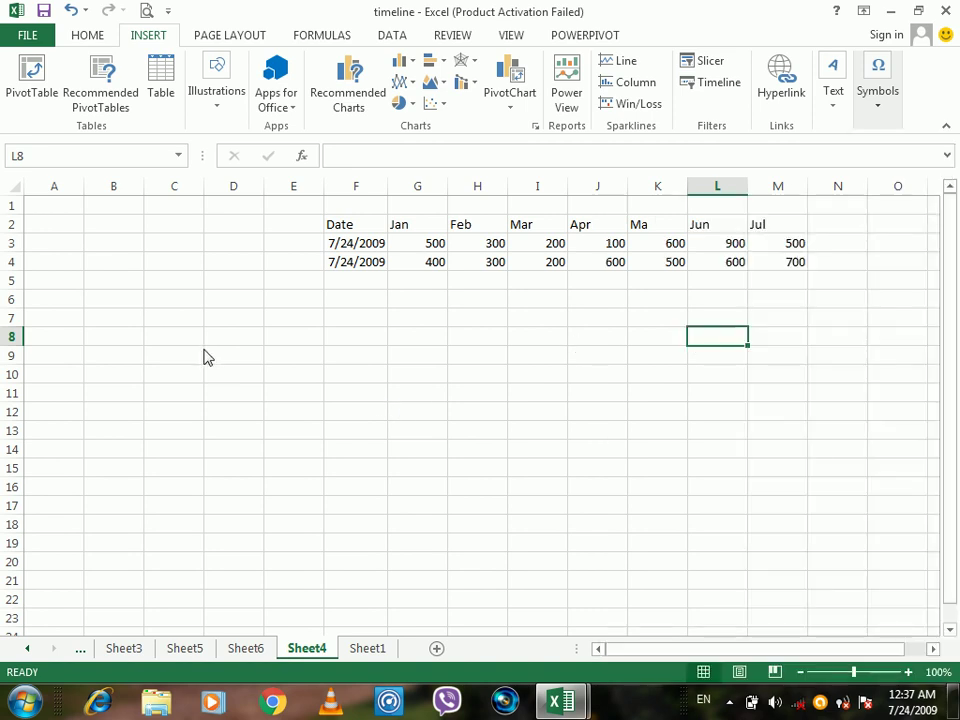
left_click(231, 36)
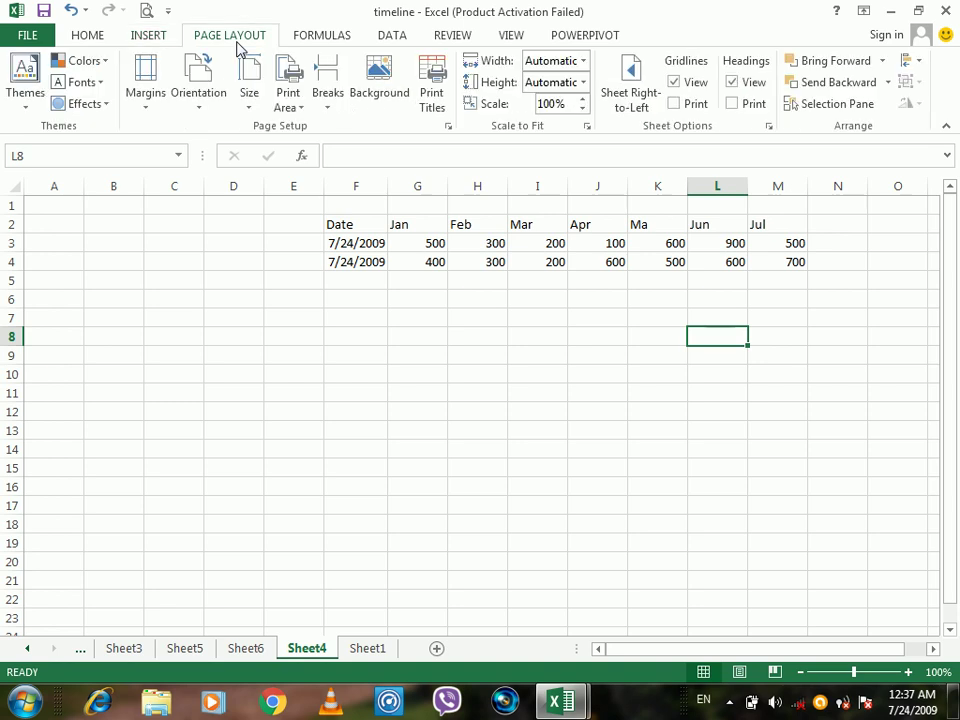
left_click(167, 212)
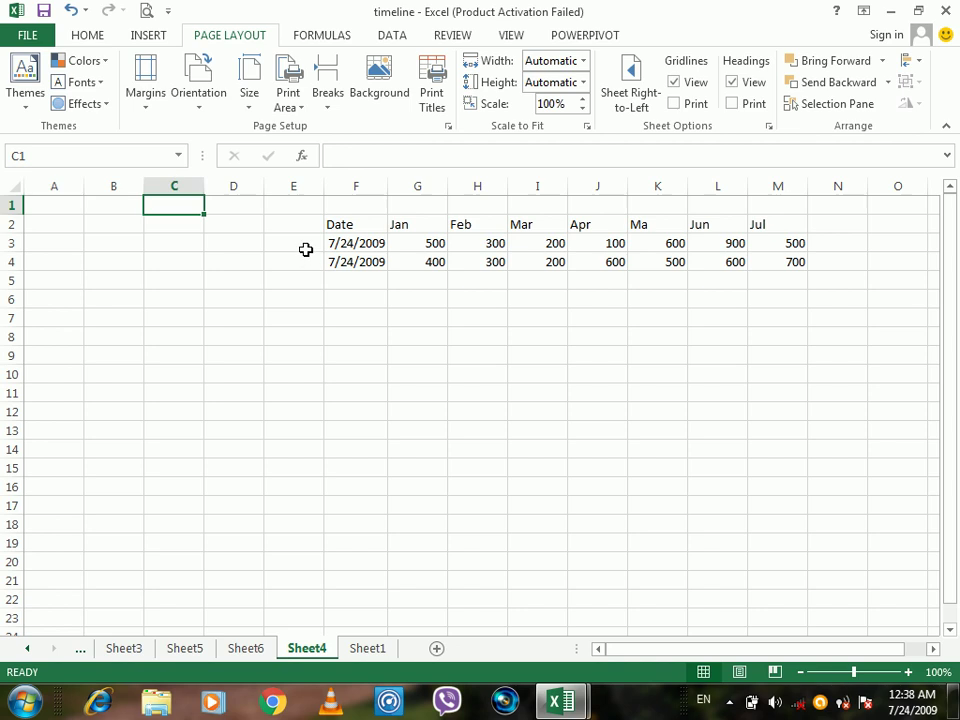
Close the timeline workbook and Book3, and create a new blank workbook
key("alt+F4")
left_click(481, 372)
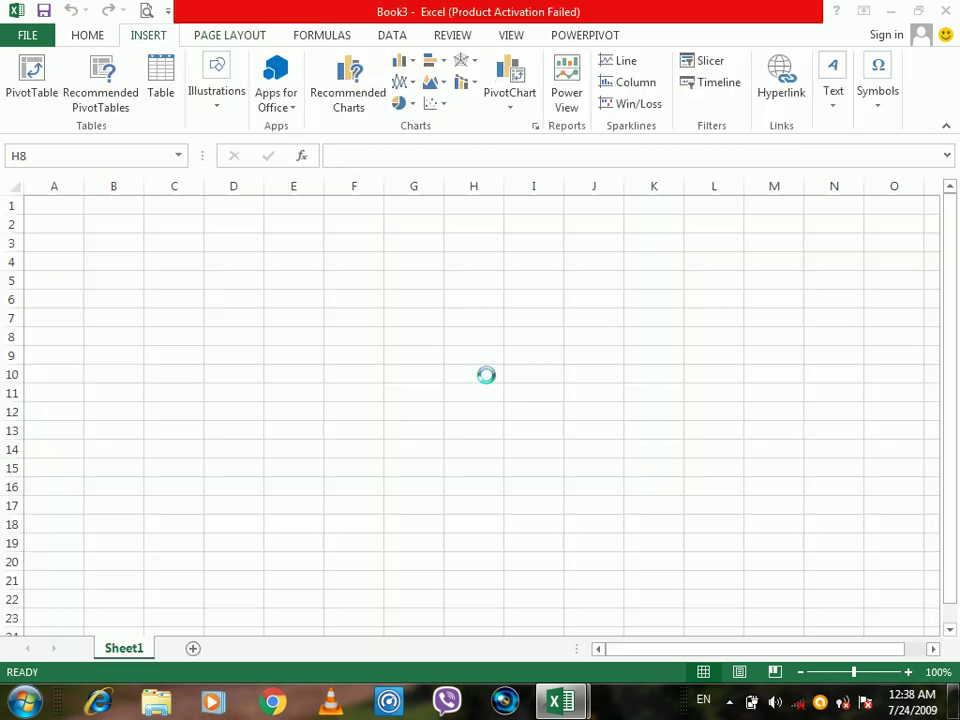
key("ctrl+w")
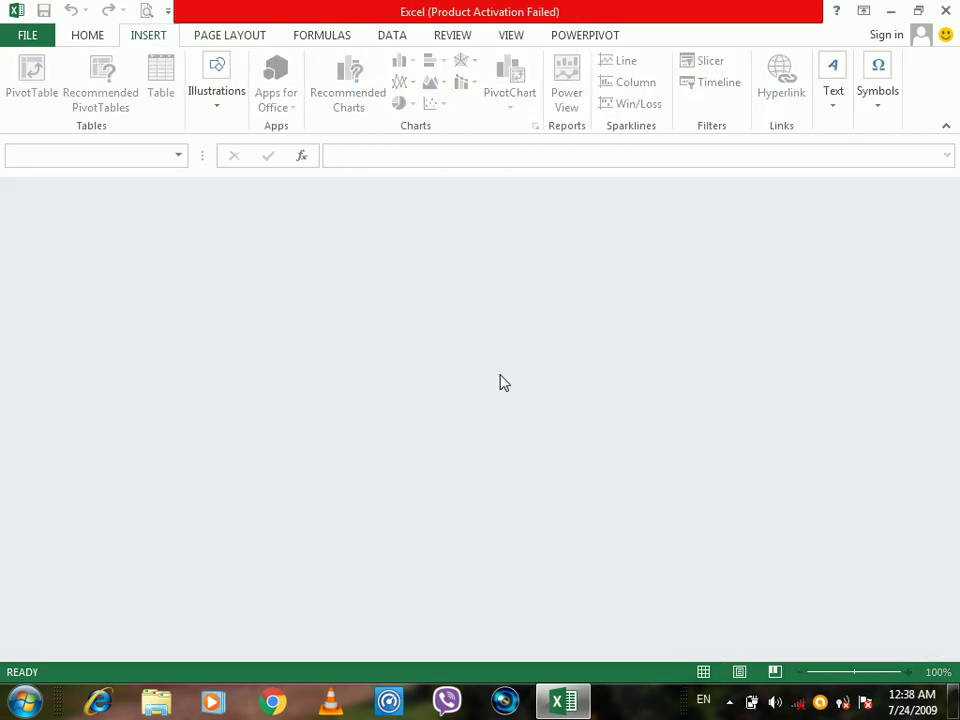
key("ctrl+n")
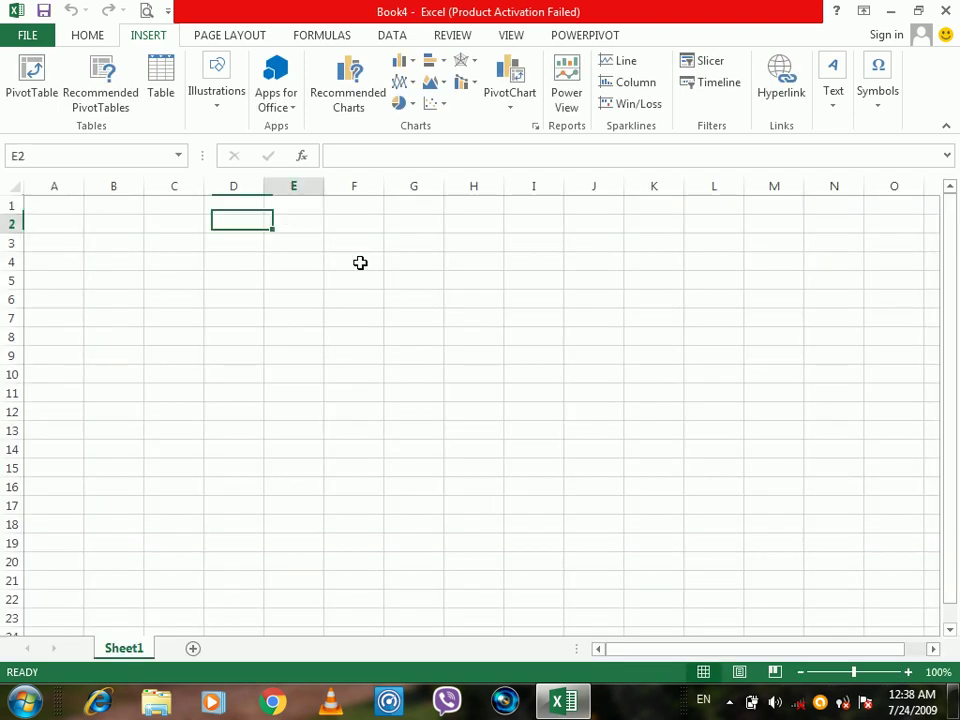
Fill every cell of E2:J15 with asd followed by a line break, and undo the fill
left_click_drag(285, 217, 617, 459)
type("asd")
key("alt+Return")
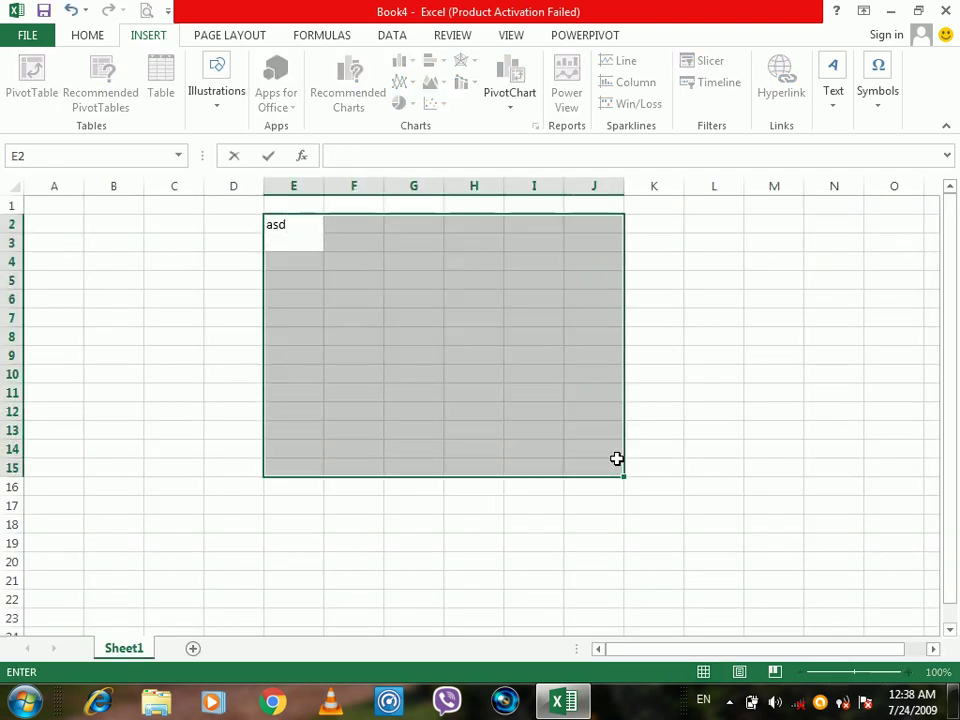
key("ctrl+Return")
left_click(390, 305)
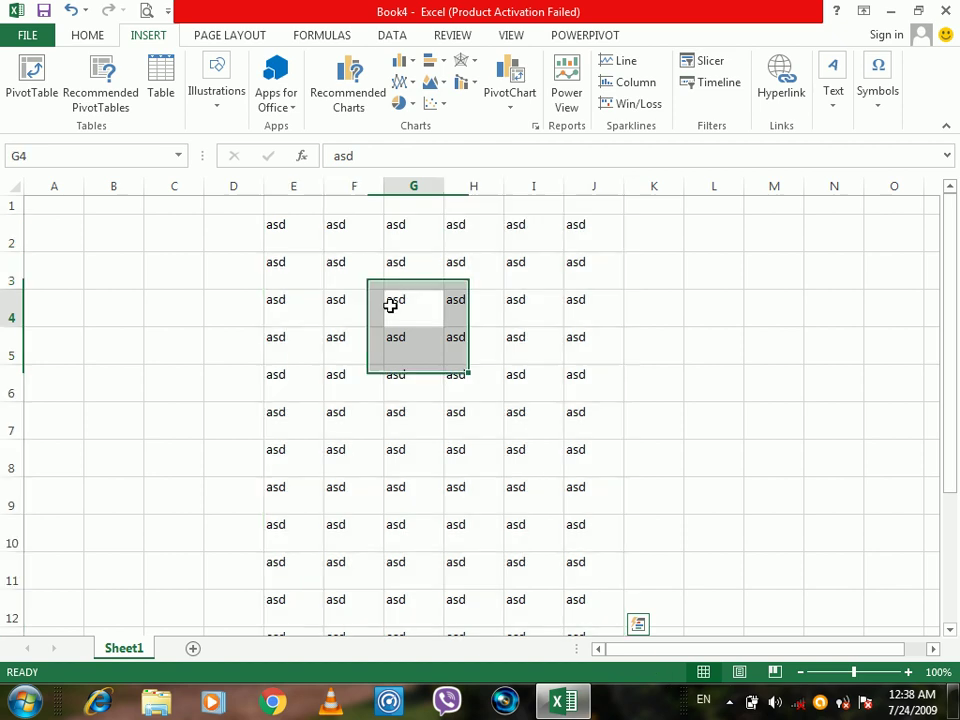
left_click_drag(276, 212, 537, 330)
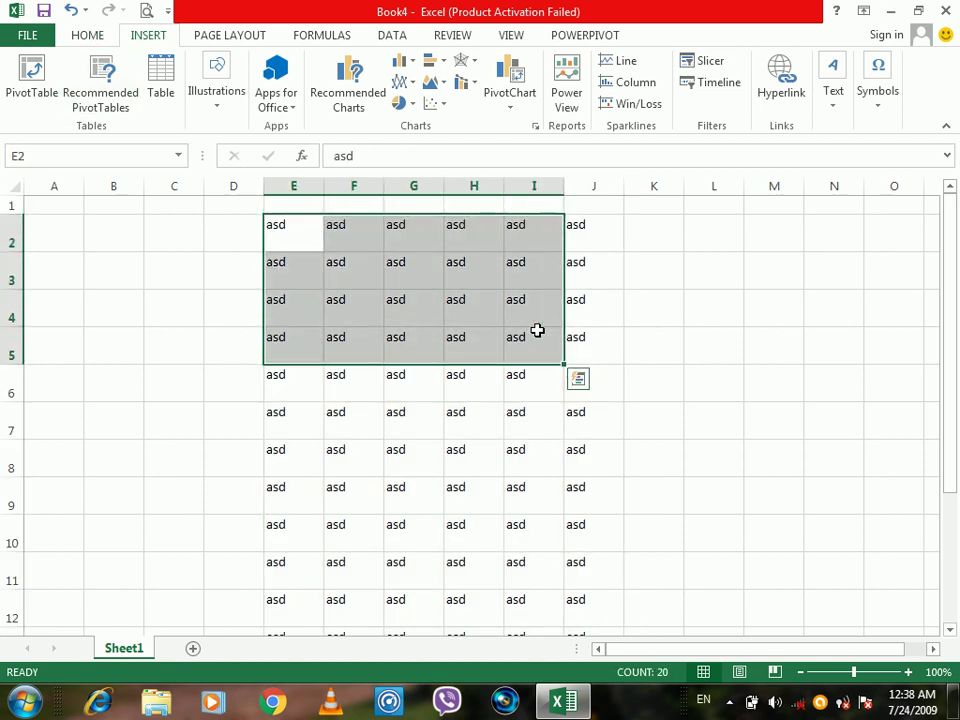
key("ctrl+z")
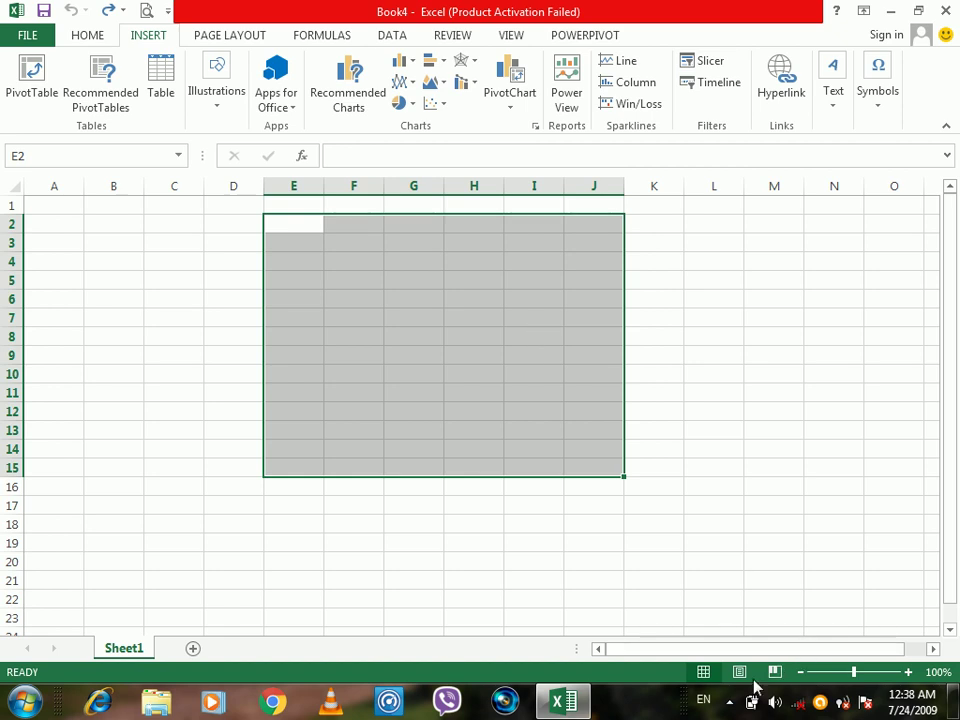
left_click(729, 702)
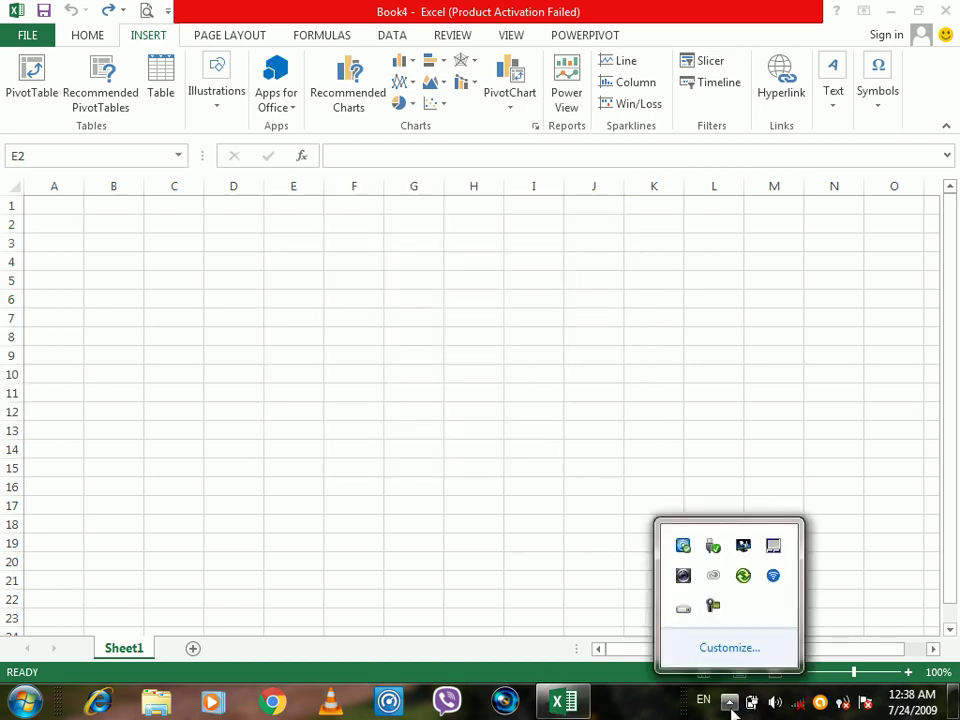
left_click(715, 607)
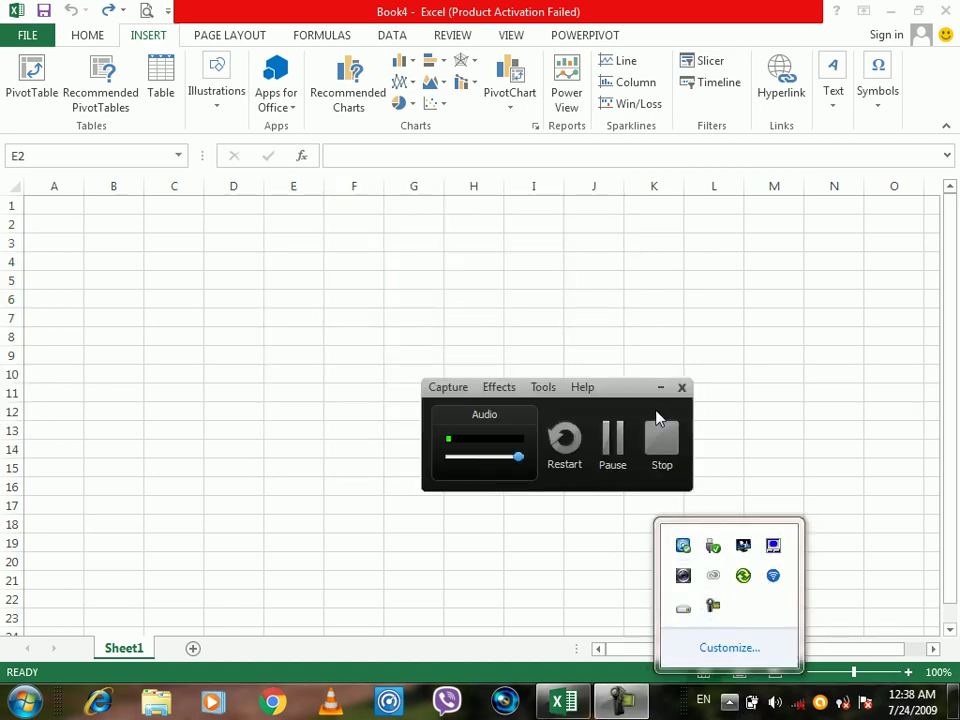